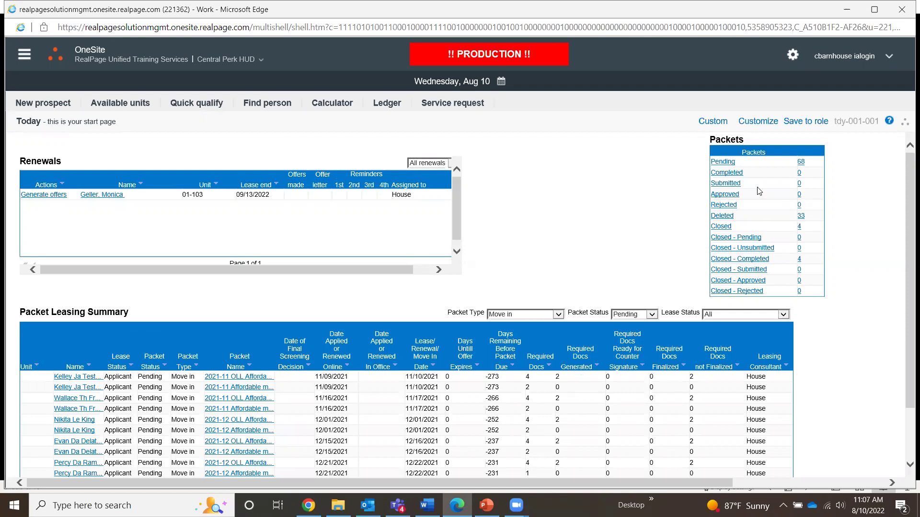
Open the list of pending packets, then close it again.
left_click(723, 164)
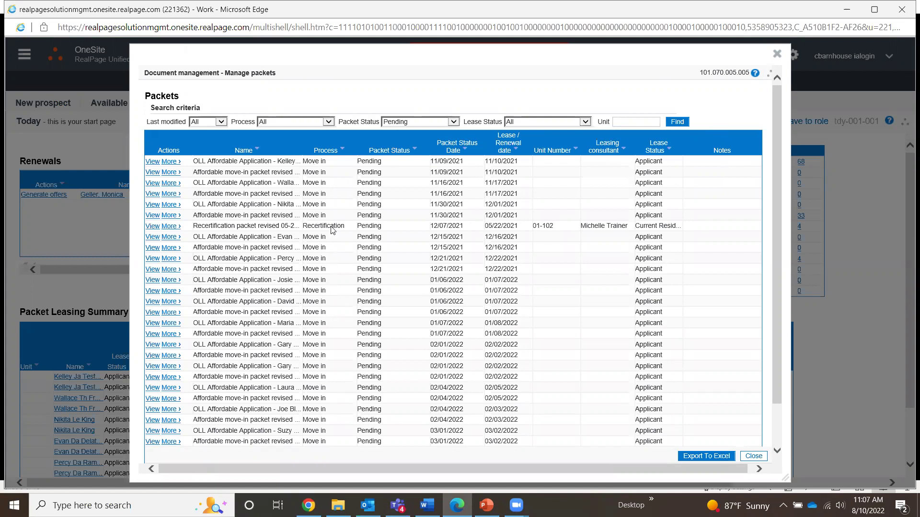
left_click(777, 54)
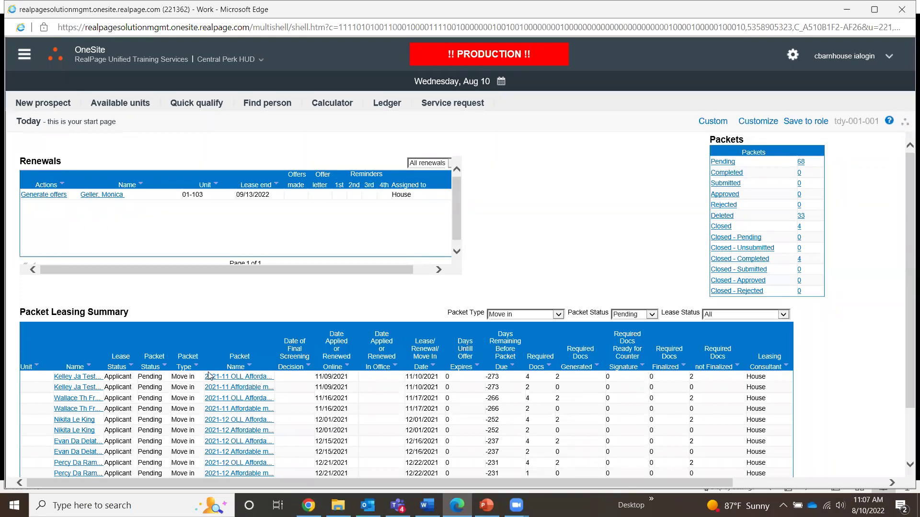
key("ctrl")
key("ctrl")
key("ctrl")
Browse the Today page online help and its list of downloadable guides.
left_click(891, 123)
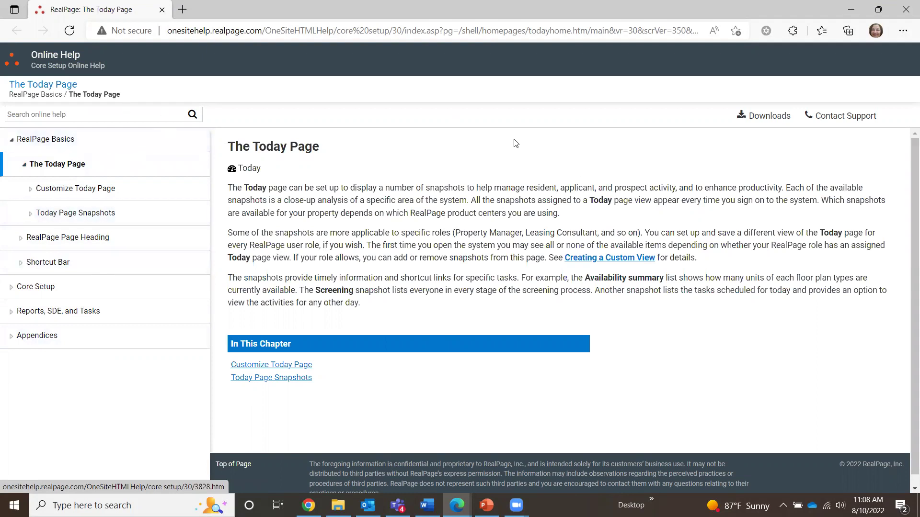
left_click(765, 120)
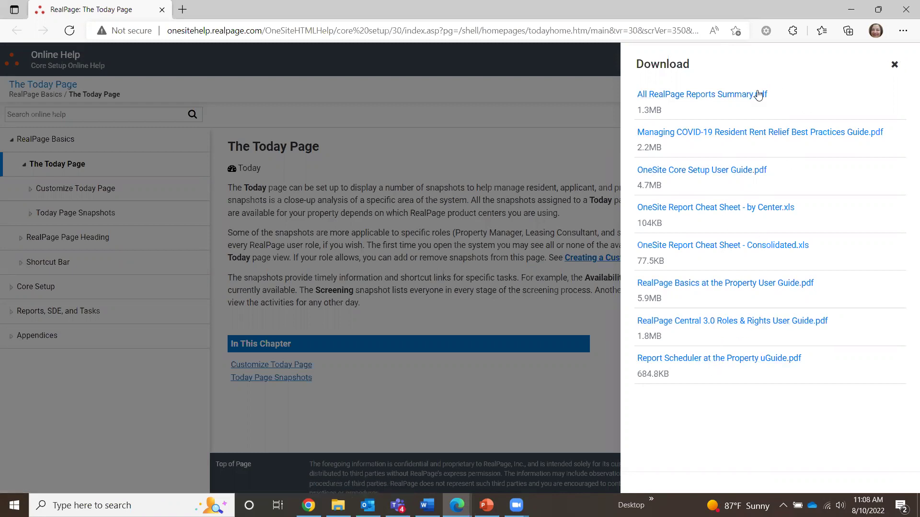
left_click(894, 65)
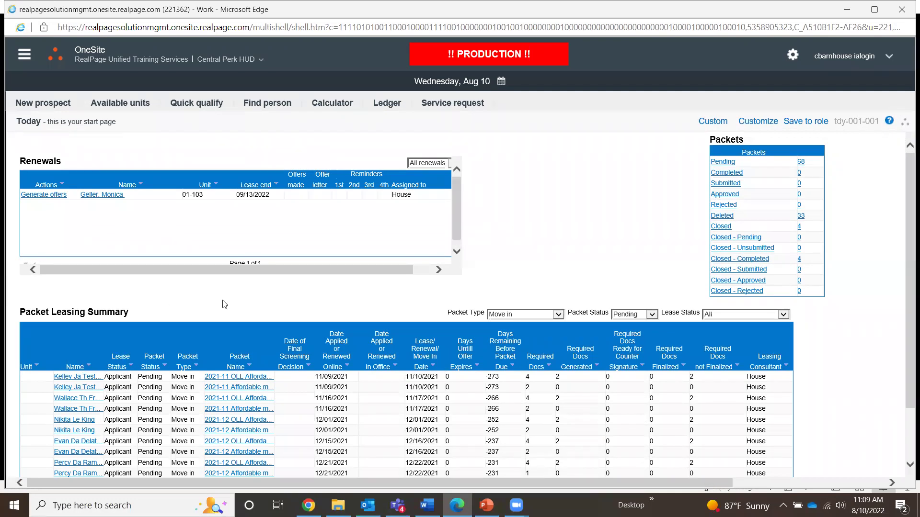
Filter the Packet Leasing Summary to Move in packets with Applicant lease status.
left_click(515, 317)
left_click(560, 314)
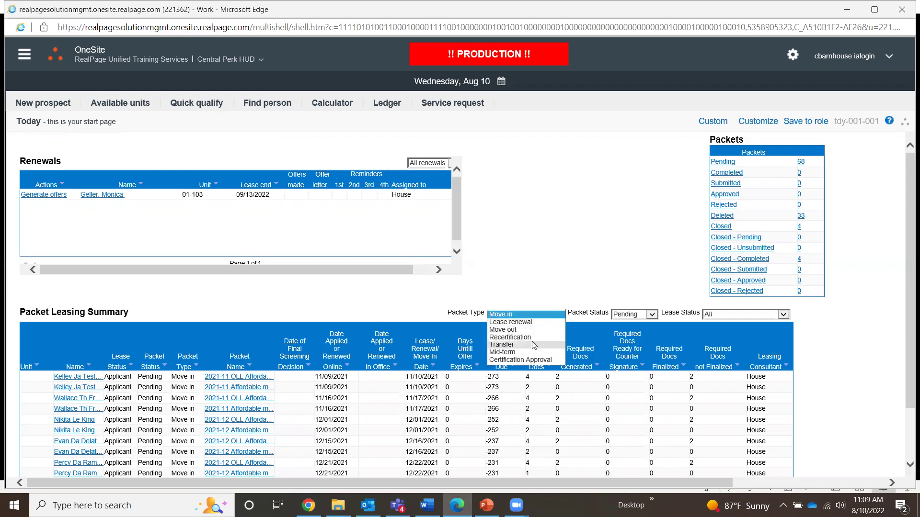
left_click(552, 275)
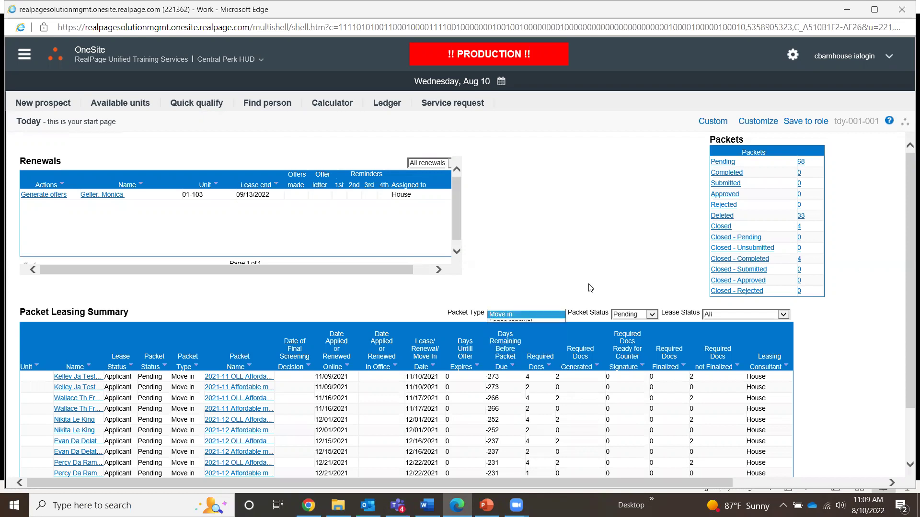
left_click(782, 315)
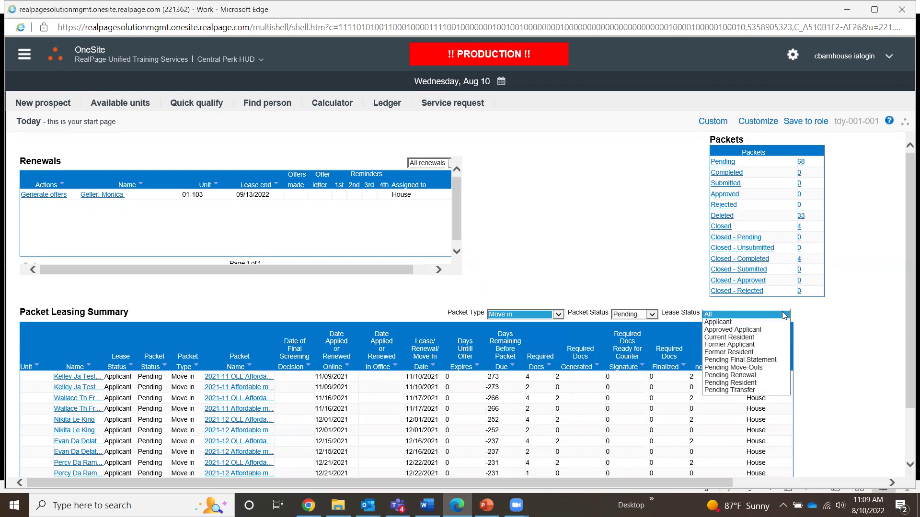
left_click(728, 322)
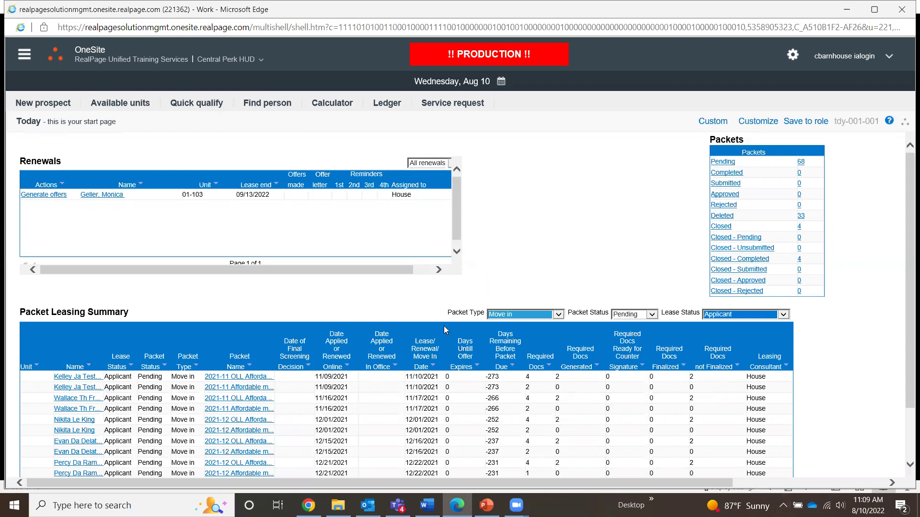
scroll(232, 332, "down", 1)
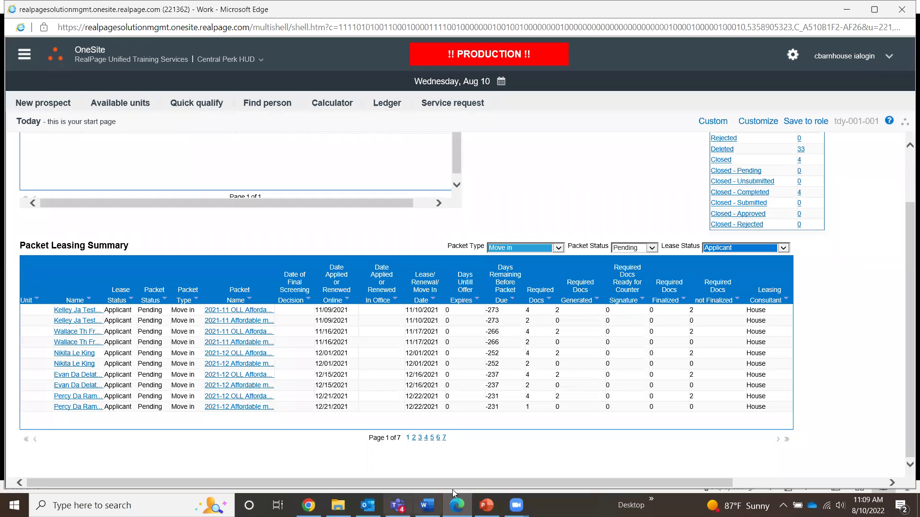
Go to page 7 of 7 of the Packet Leasing Summary.
left_click(445, 438)
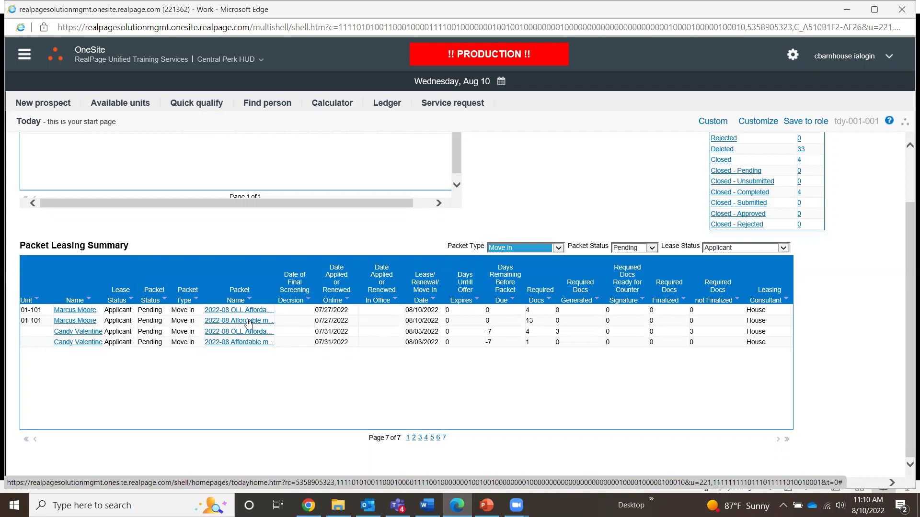
left_click(37, 320)
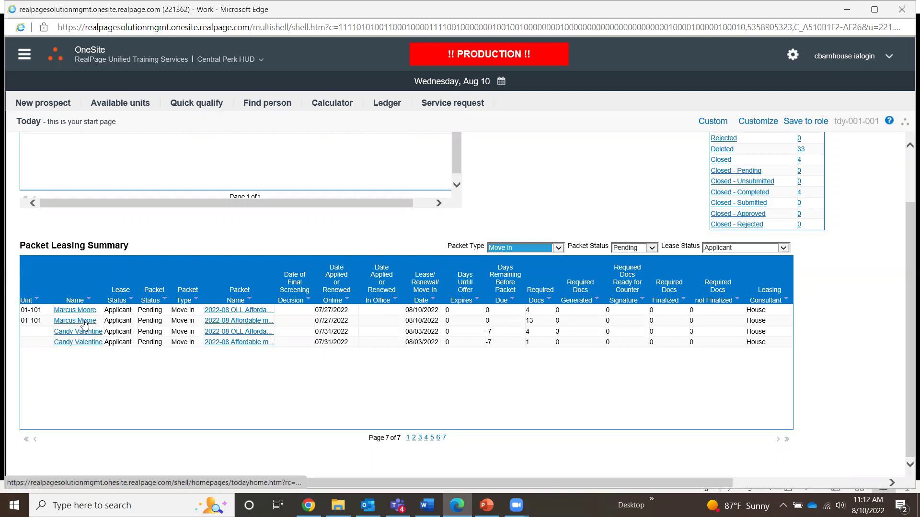
Open the unit 01-101 applicant's household record and view its Certifications tab.
left_click(85, 321)
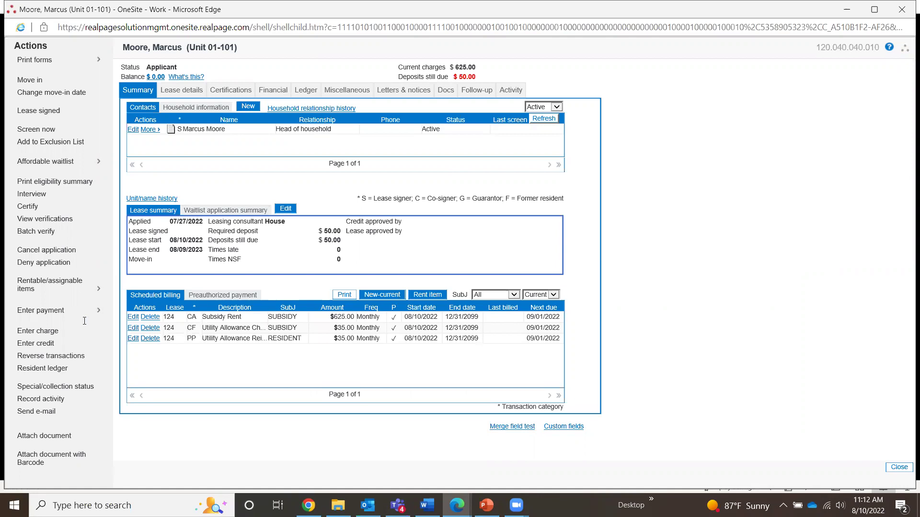
left_click(235, 93)
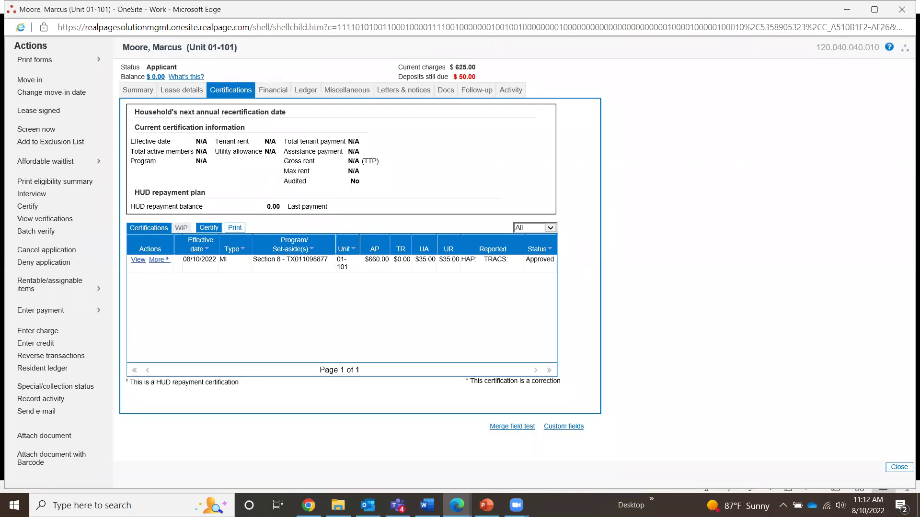
left_click(548, 262)
On the Docs tab, expand the applicant folder and its Packets subfolder.
left_click(444, 92)
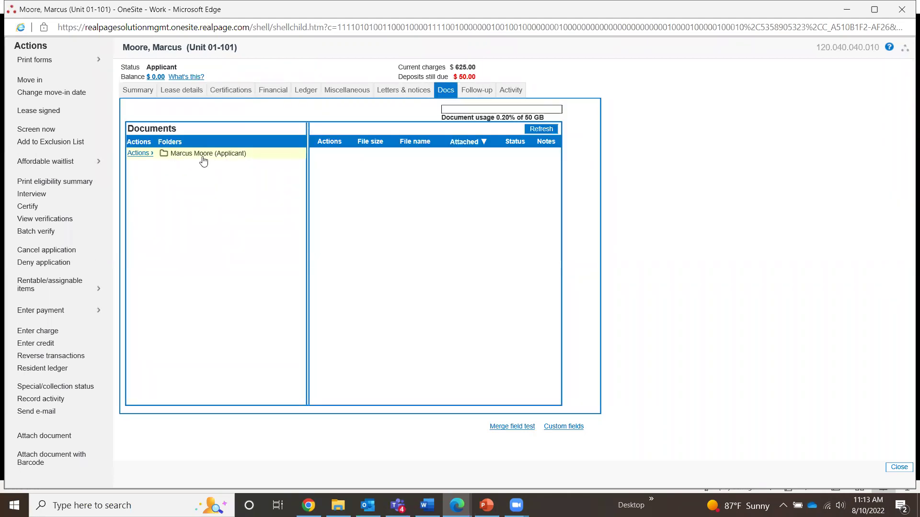
left_click(203, 158)
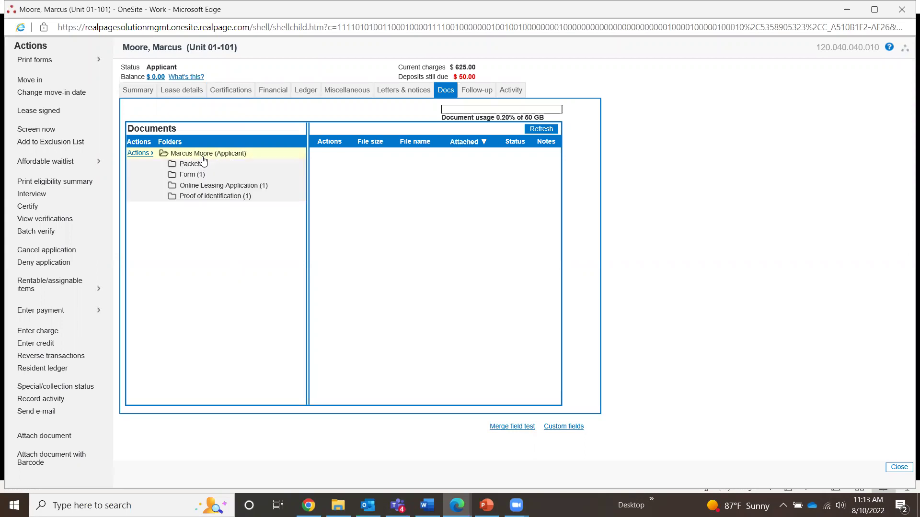
left_click(196, 166)
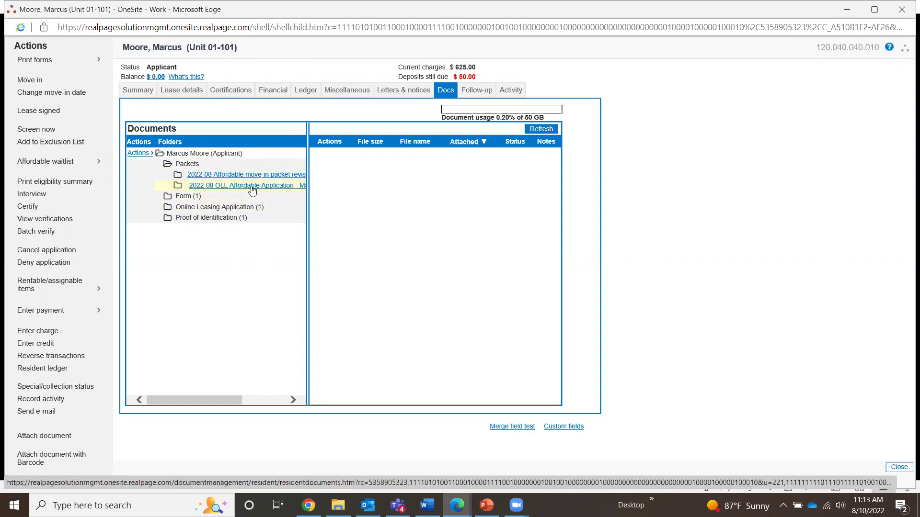
key("ctrl")
key("ctrl")
Open the 2022-08 Affordable move-in packet's contents to review its documents.
left_click(246, 175)
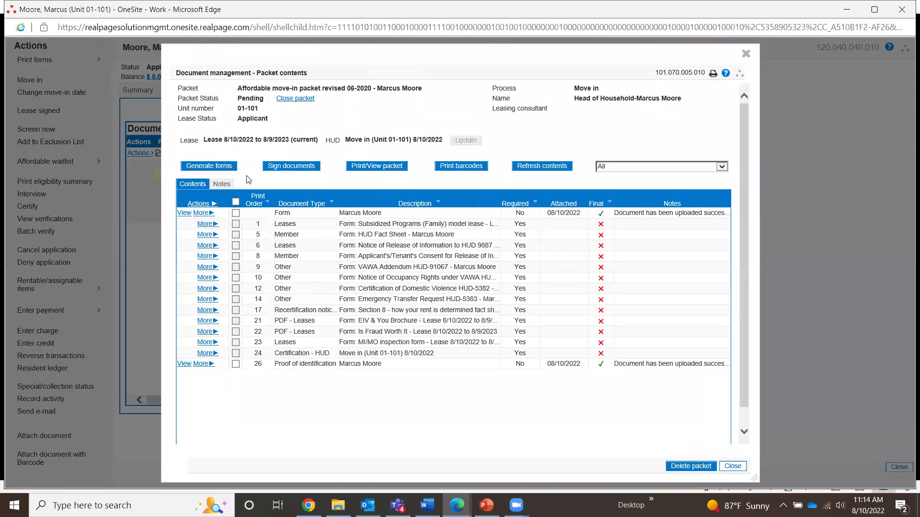
key("ctrl")
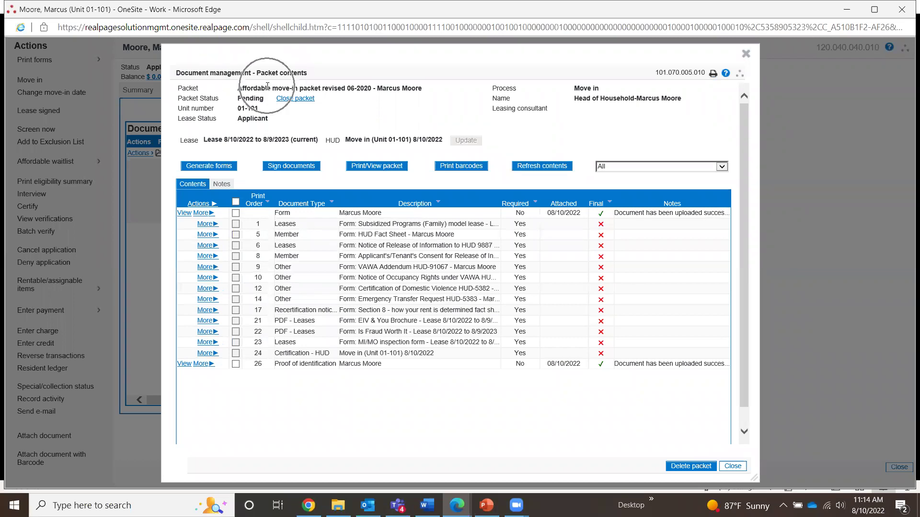
key("ctrl")
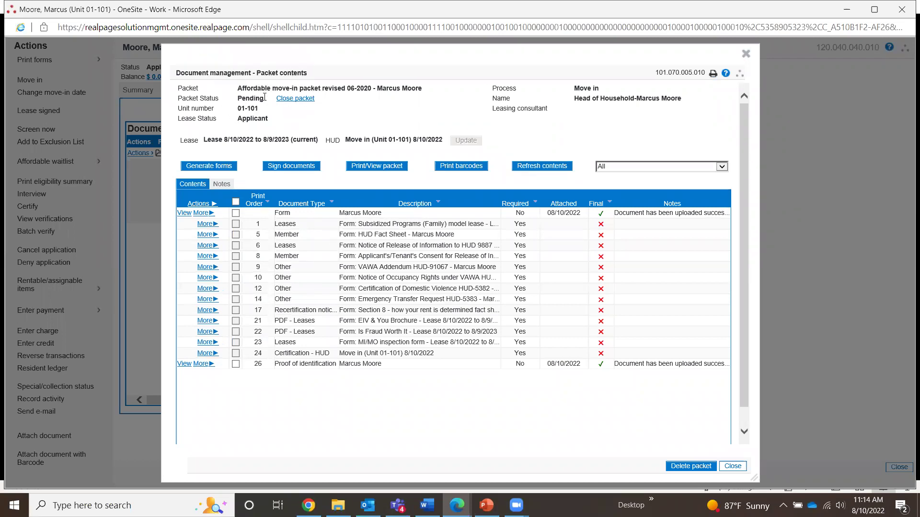
key("ctrl")
key("ctrl")
key("ctrl")
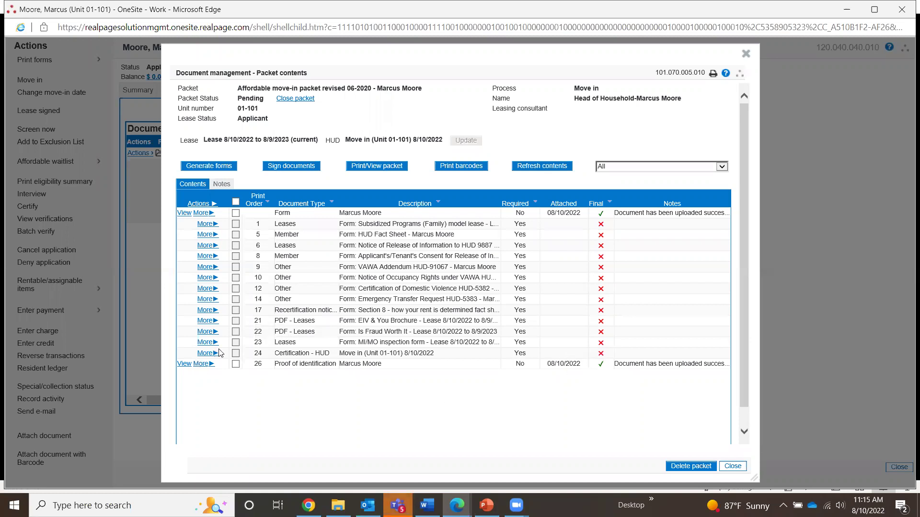
Choose Attach document for Certification - HUD on row 24 and browse for a file.
left_click(205, 356)
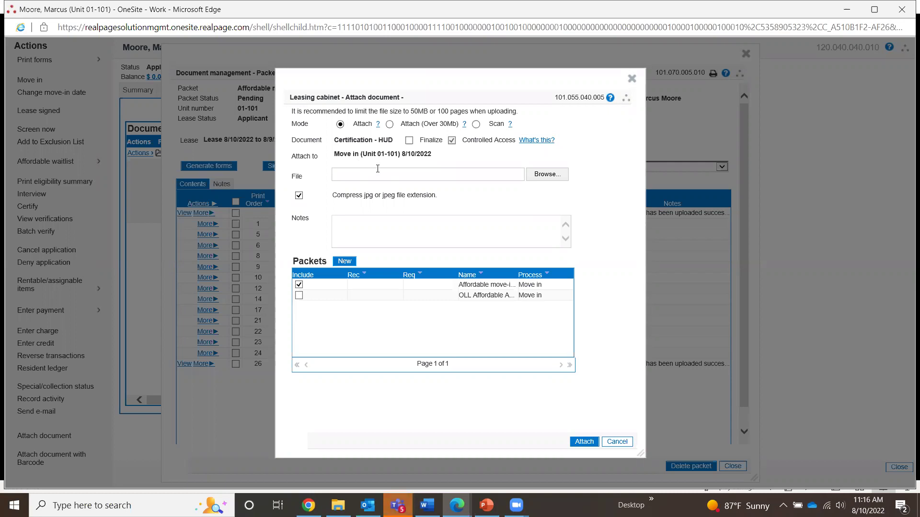
left_click(556, 175)
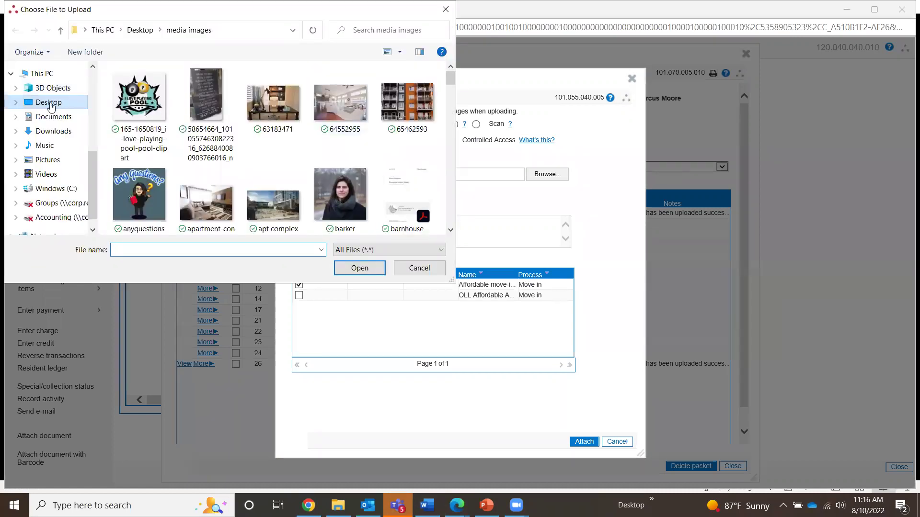
Look through the Desktop and media images folders, then cancel the file picker.
left_click(72, 101)
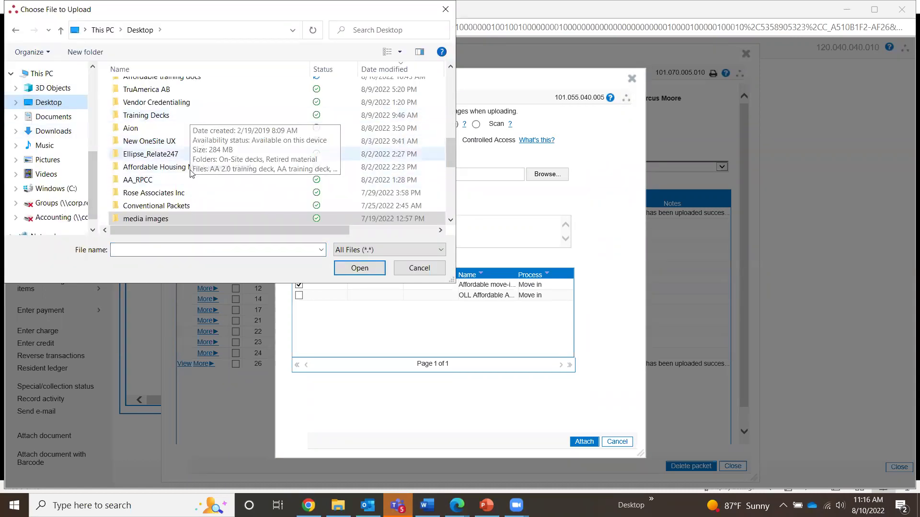
scroll(191, 171, "up", 2)
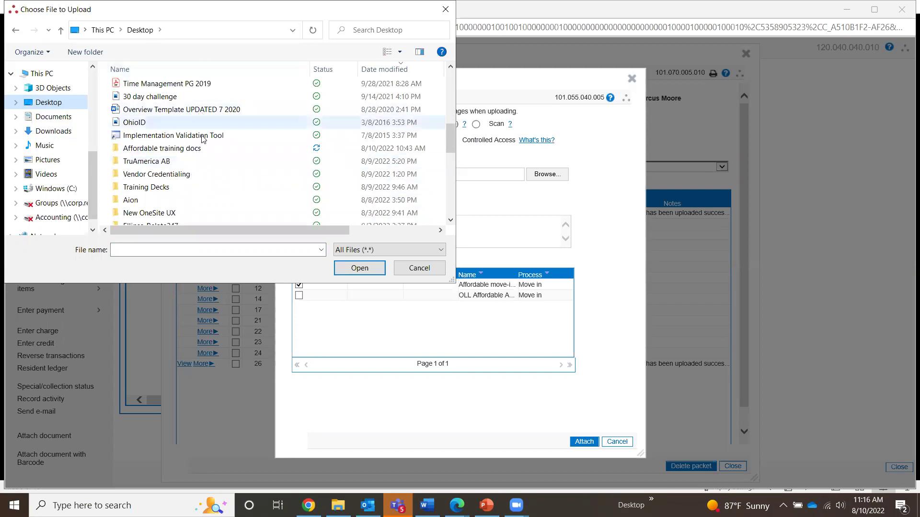
scroll(203, 148, "up", 2)
scroll(203, 148, "up", 5)
scroll(203, 142, "down", 4)
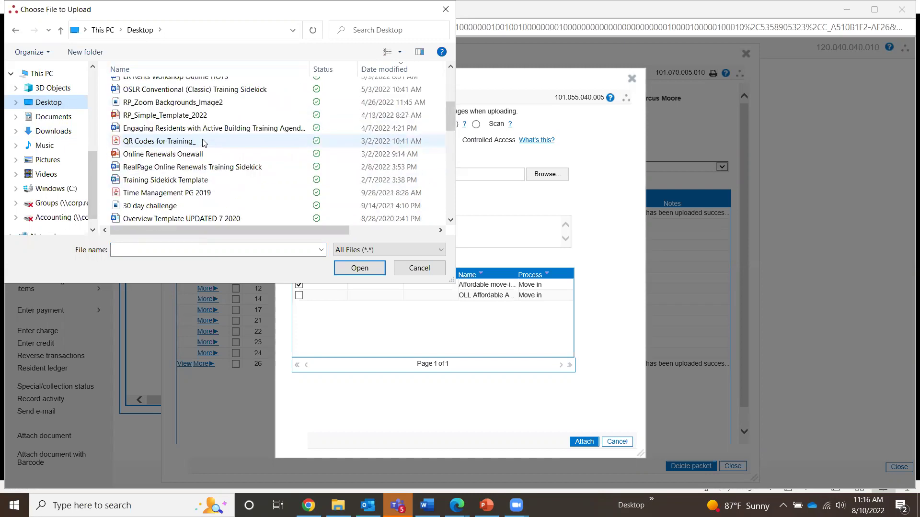
scroll(203, 142, "down", 5)
scroll(203, 142, "down", 4)
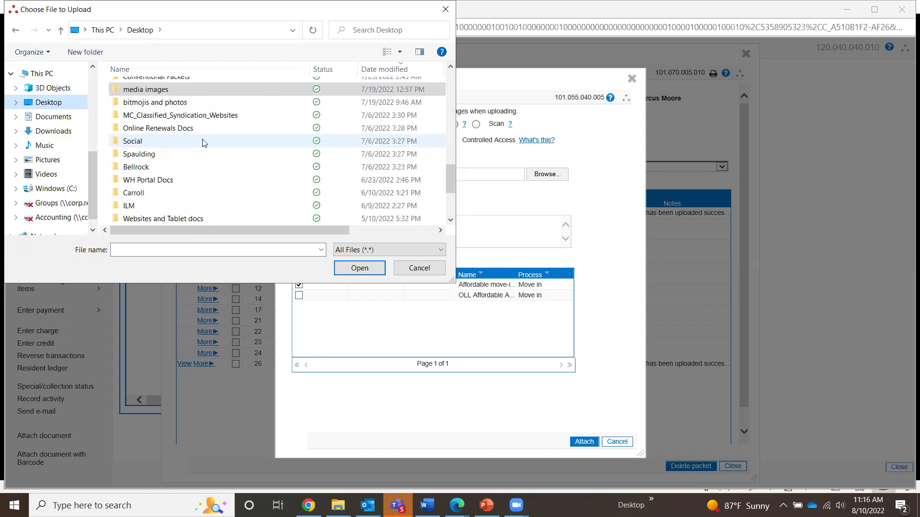
double_click(163, 90)
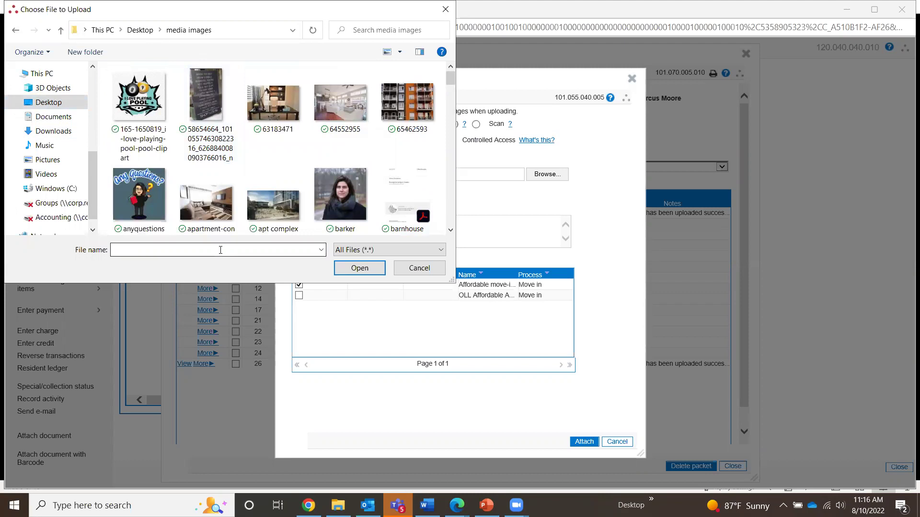
left_click(411, 269)
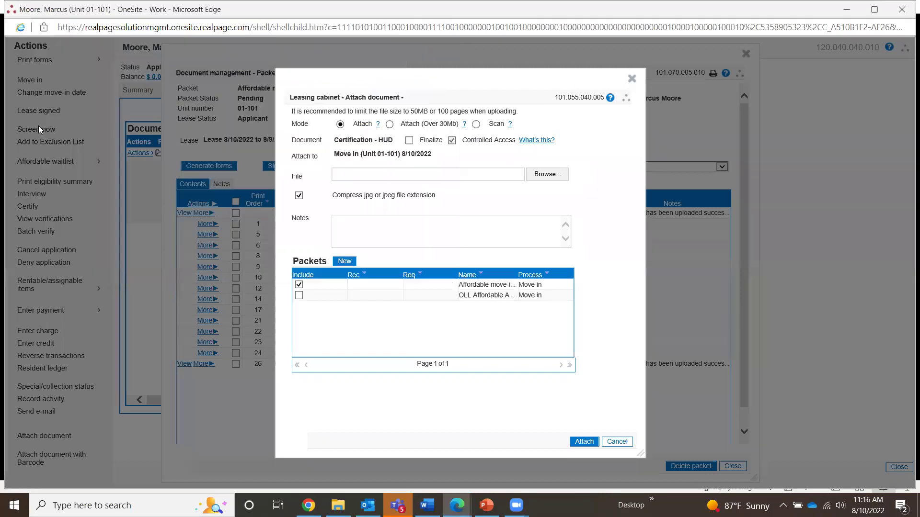
Pick the last PDF in Desktop > Affordable training docs and tick Finalize.
left_click(546, 177)
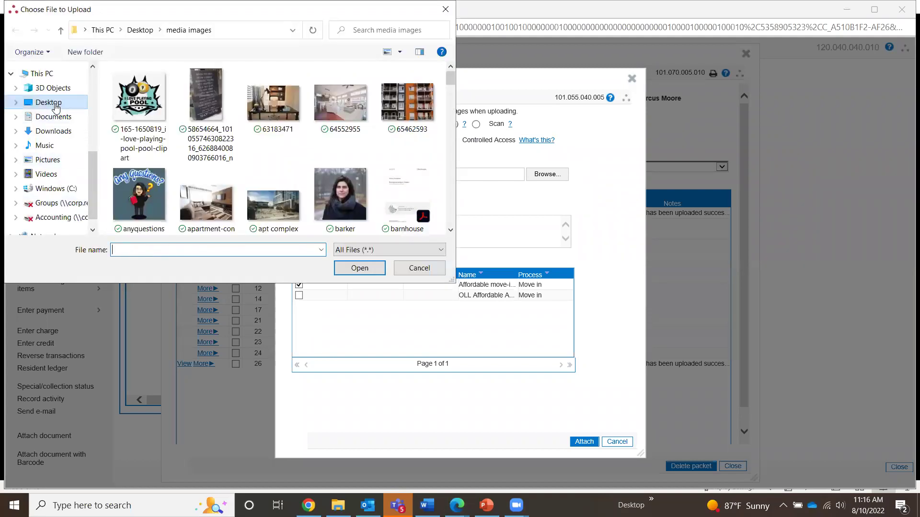
left_click(48, 102)
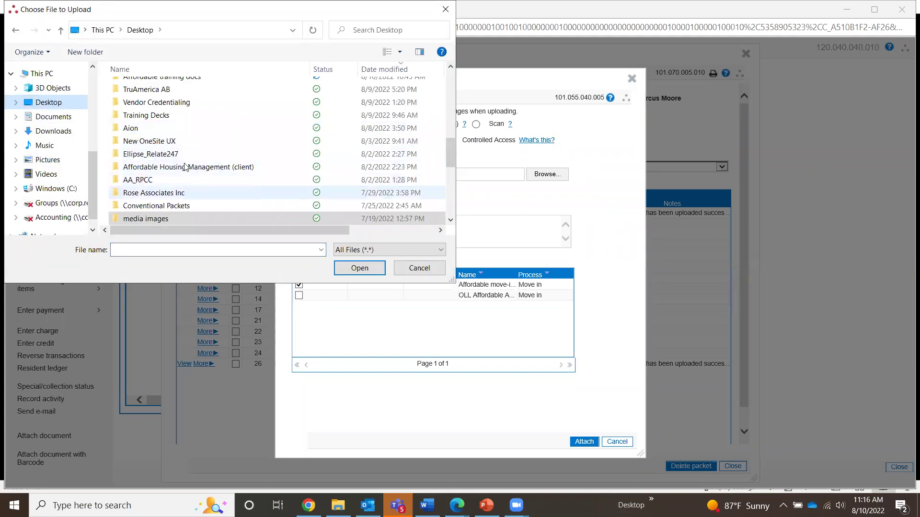
scroll(173, 171, "up", 2)
double_click(158, 148)
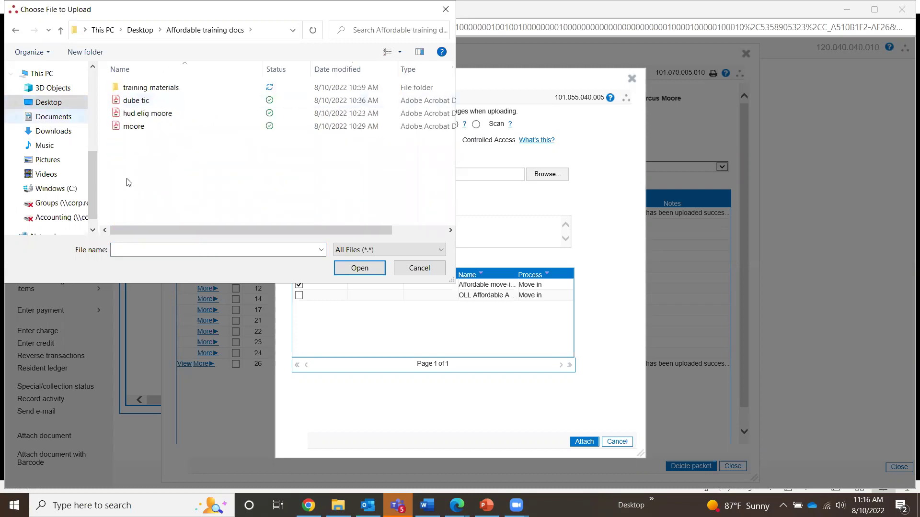
left_click(140, 129)
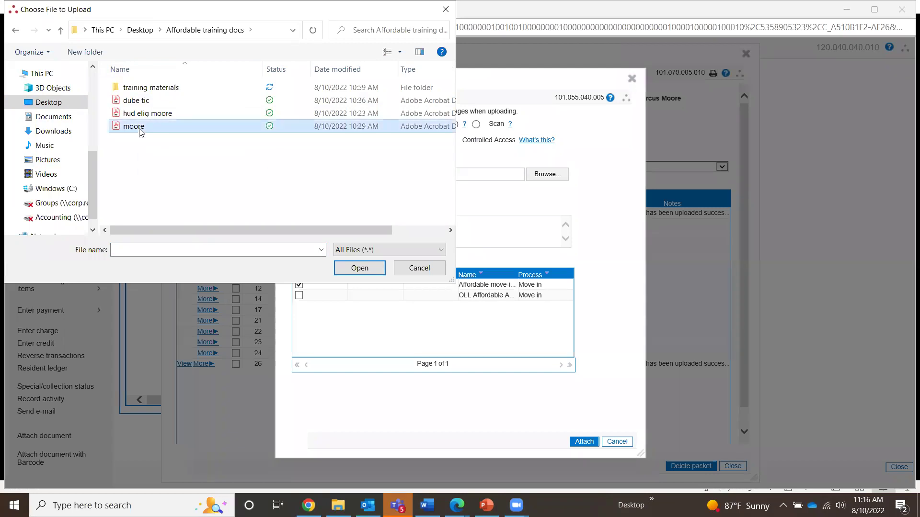
left_click(359, 267)
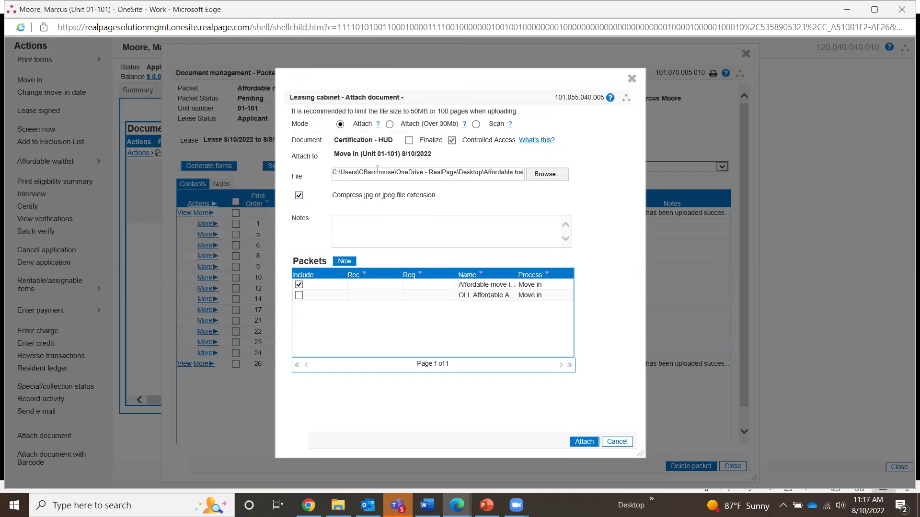
left_click(409, 141)
Attach the file, then remove the failed Certification - HUD upload from the packet.
left_click(584, 442)
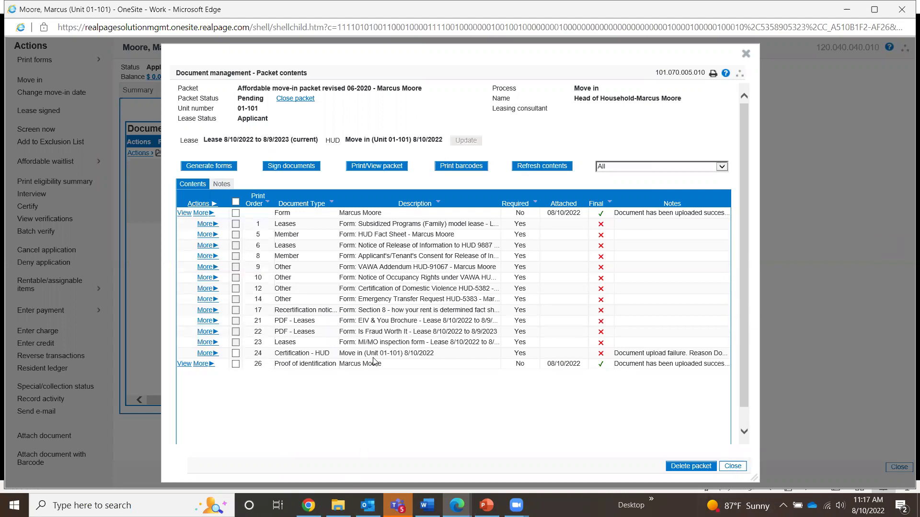
left_click(203, 353)
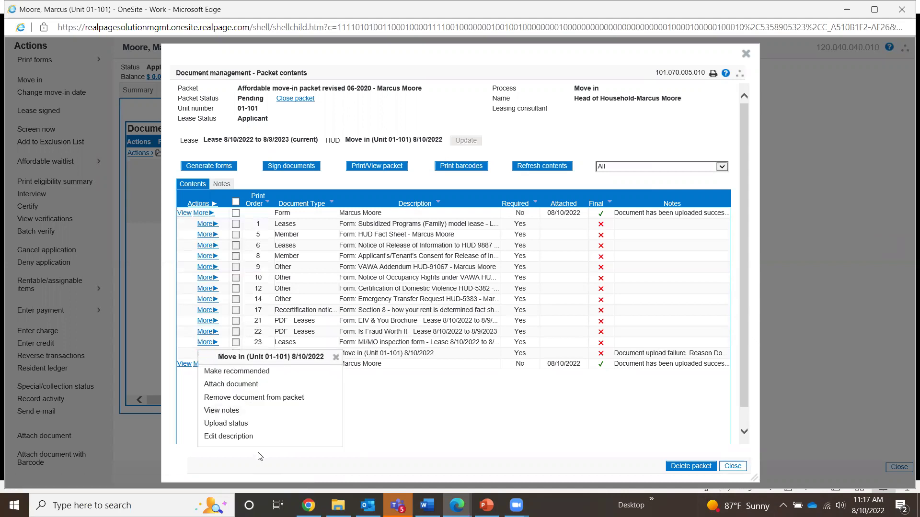
left_click(267, 402)
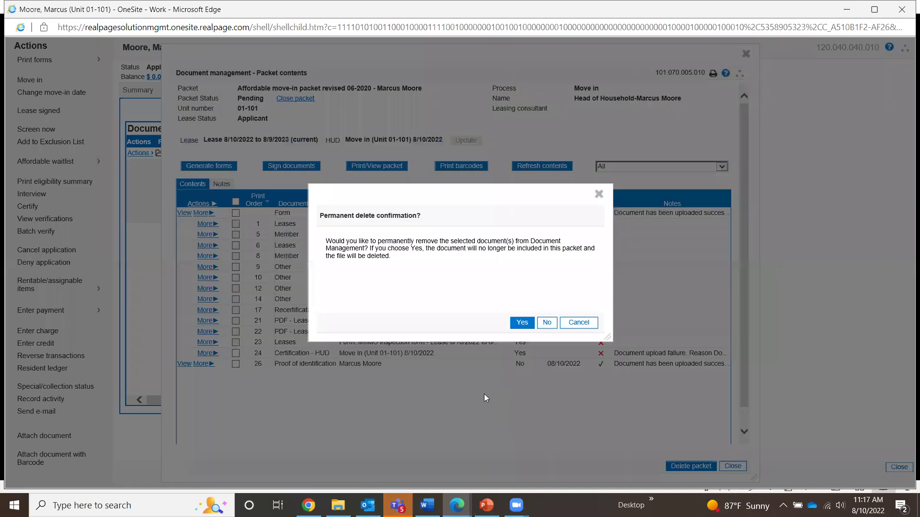
left_click(521, 323)
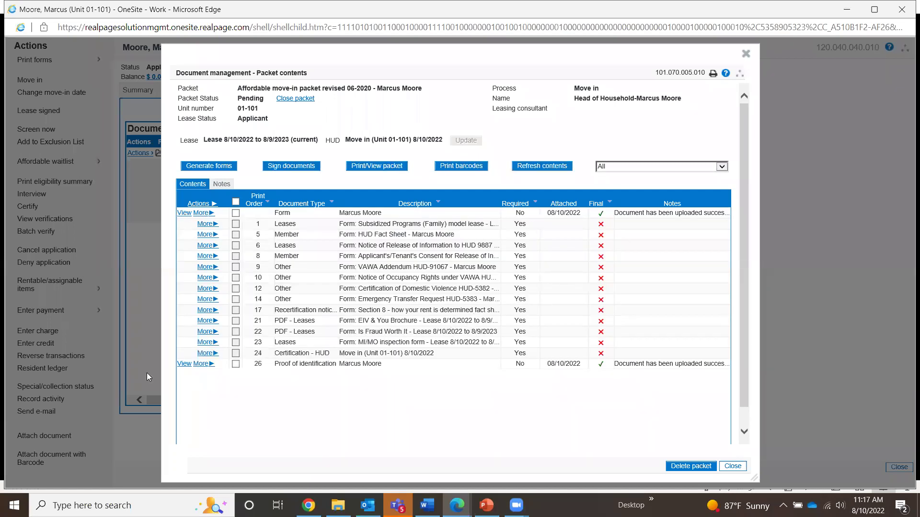
Attach the last PDF to the Certification - HUD row on row 24.
left_click(209, 355)
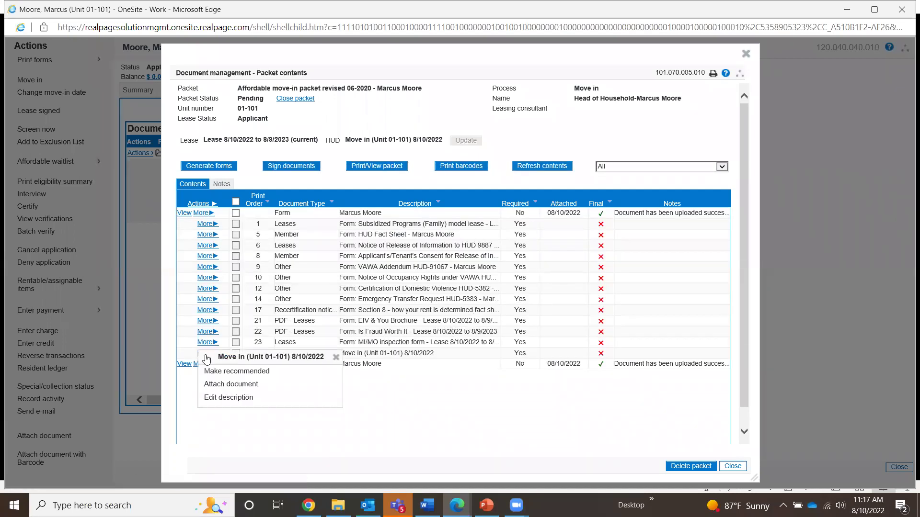
left_click(484, 416)
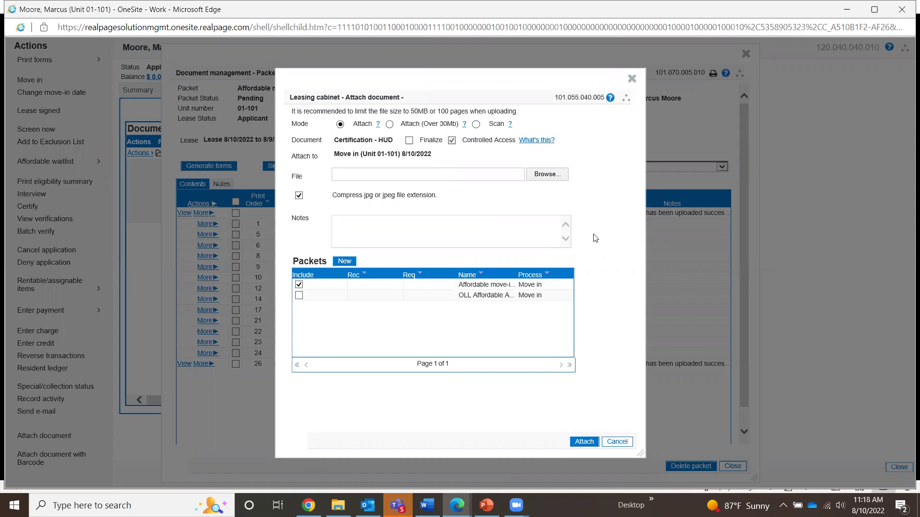
left_click(551, 175)
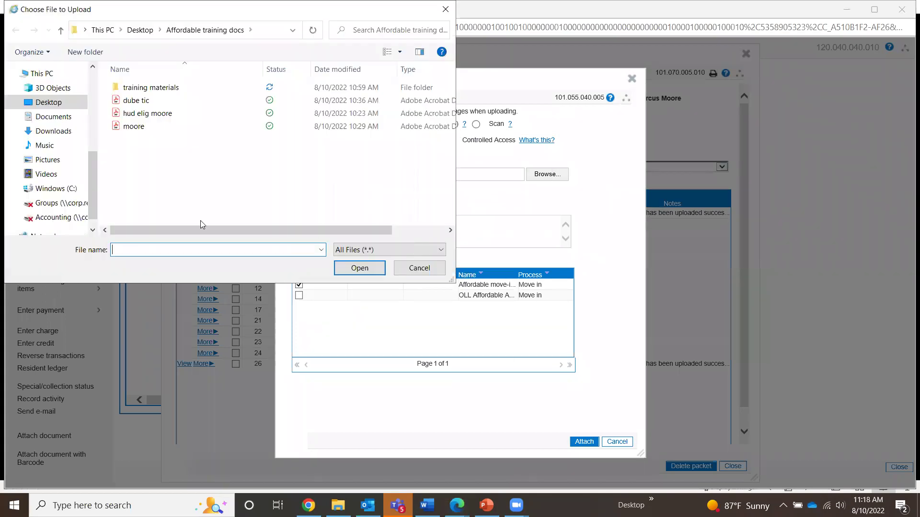
double_click(133, 126)
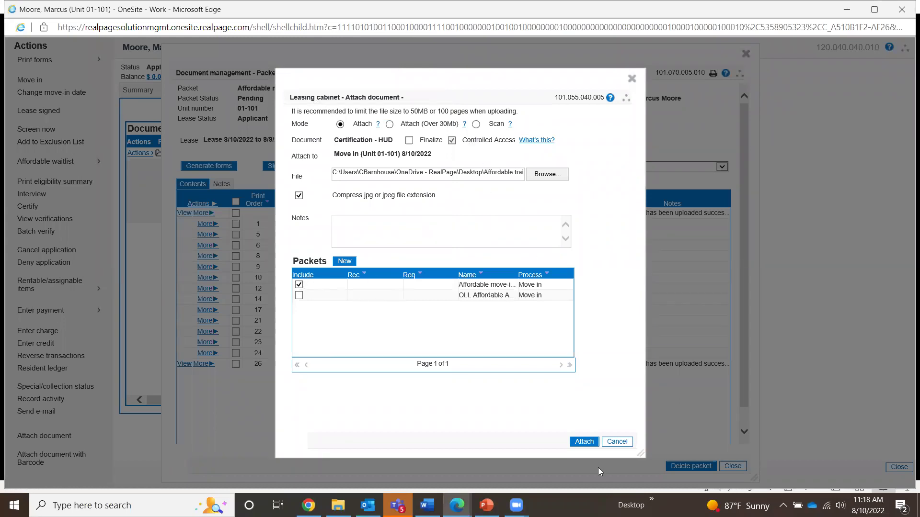
left_click(581, 442)
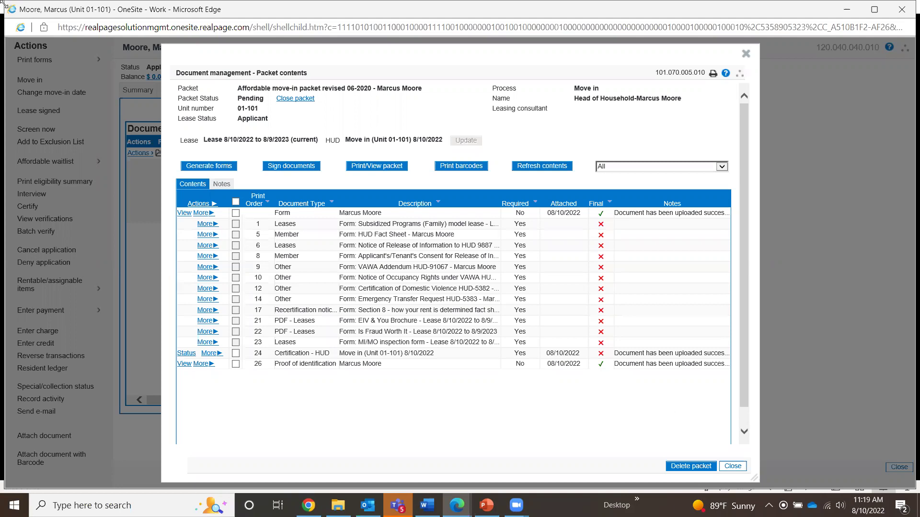
Run Generate forms for the affordable move-in packet.
left_click(209, 166)
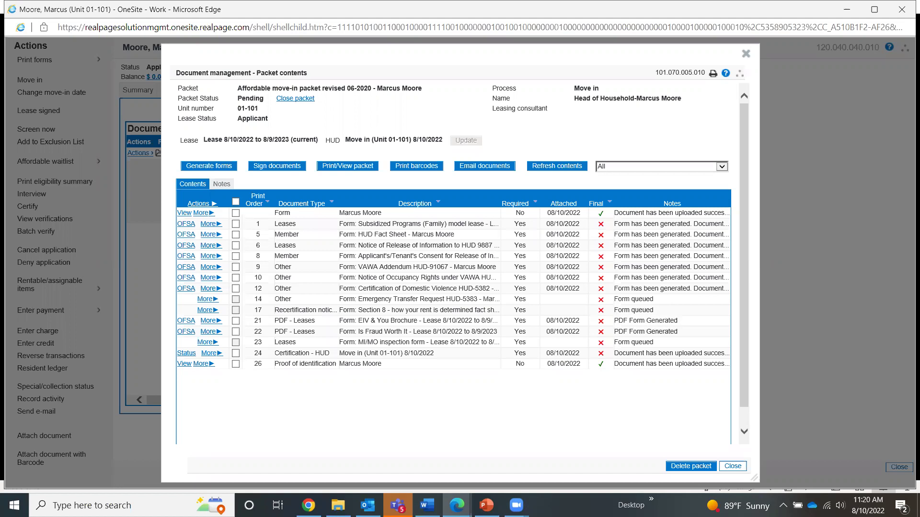
Refresh the packet contents so the previously queued move-in forms show as generated.
left_click(559, 170)
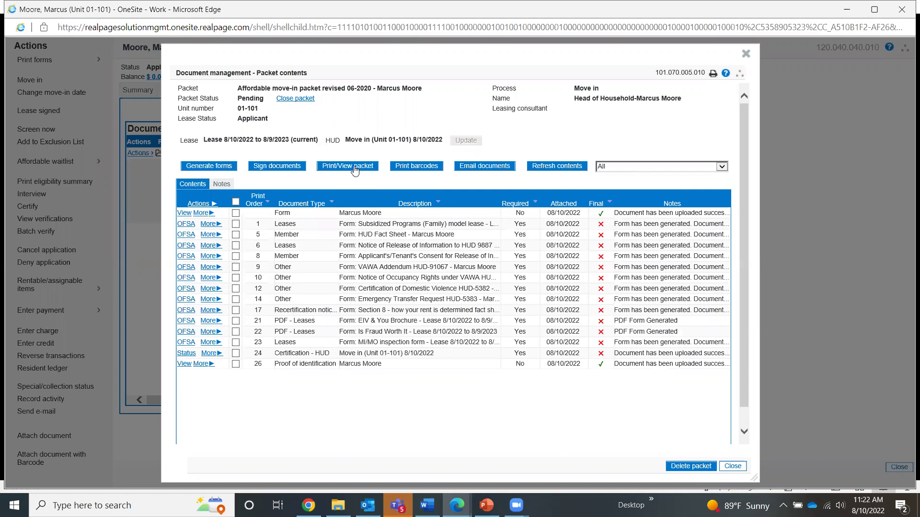
Look through the generated model lease PDF, then close its tab to return to the packet contents.
left_click(355, 167)
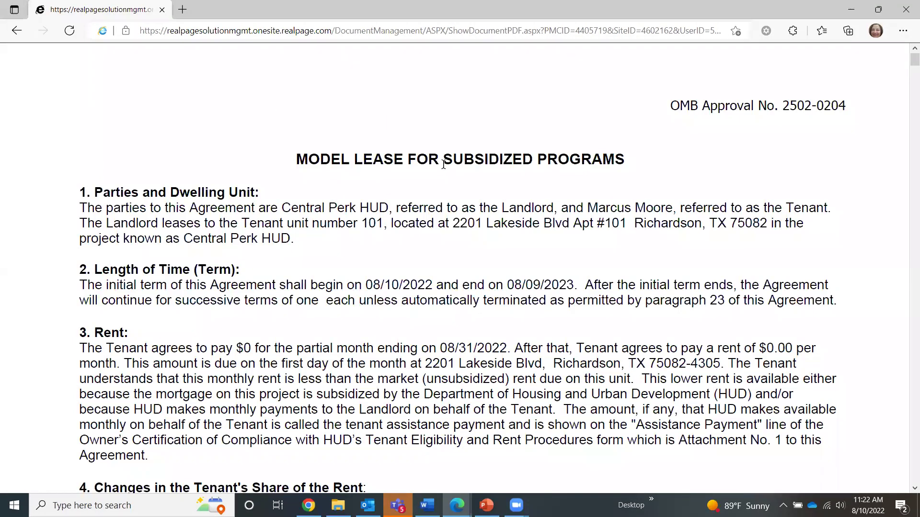
scroll(445, 168, "down", 6)
scroll(445, 179, "down", 13)
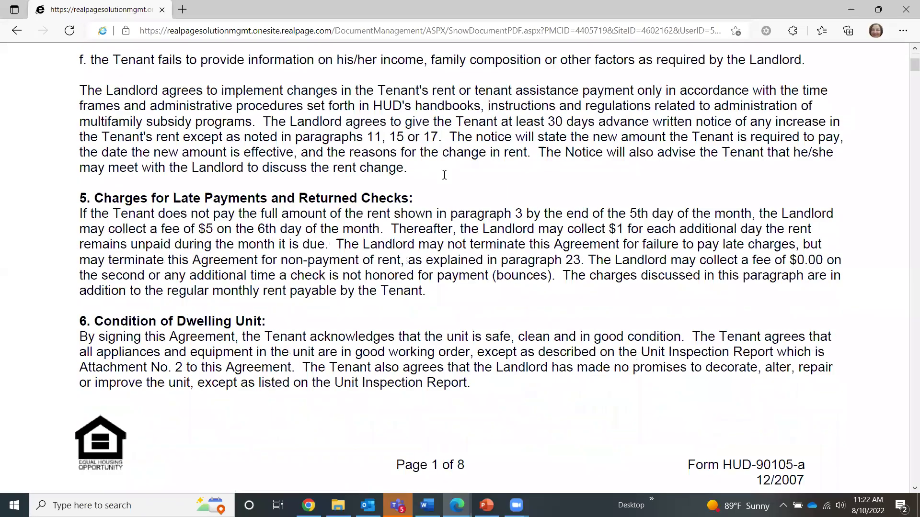
scroll(437, 162, "up", 6)
scroll(436, 162, "up", 10)
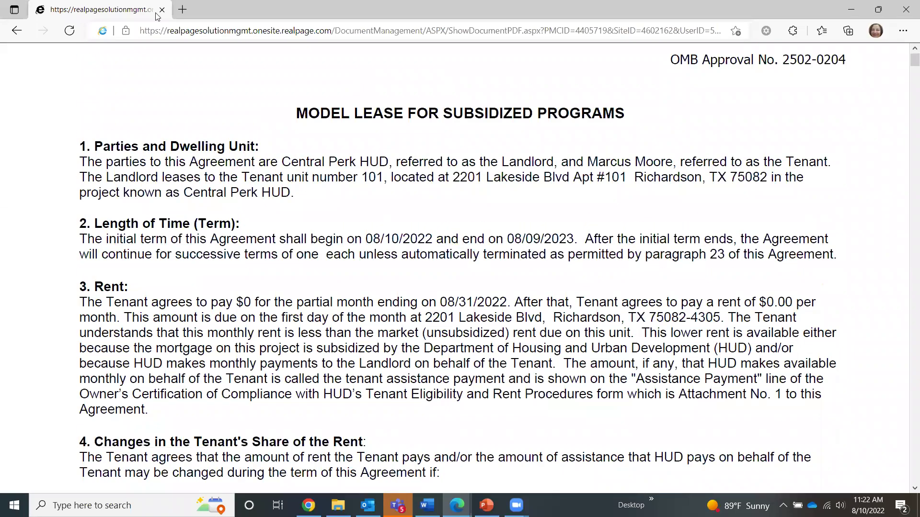
left_click(163, 10)
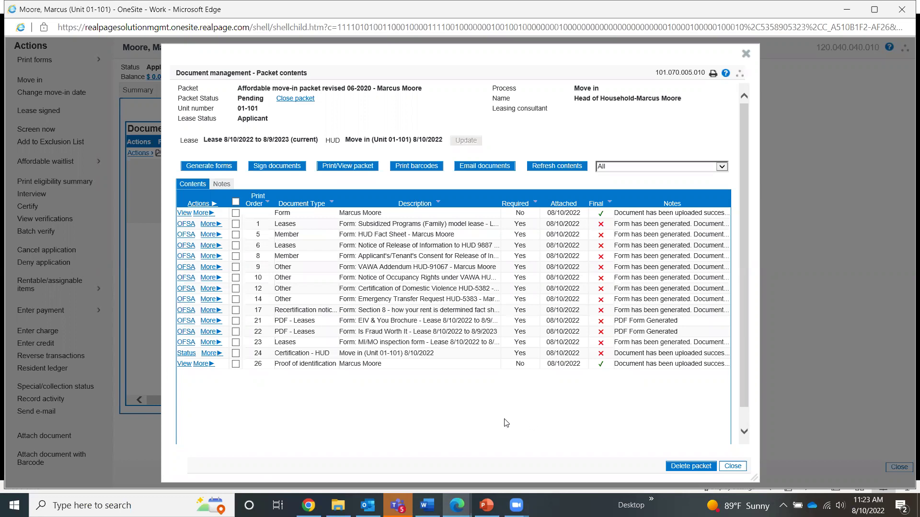
Start signing the packet documents to bring up Sign Options for the affordable move-in packet.
left_click(277, 168)
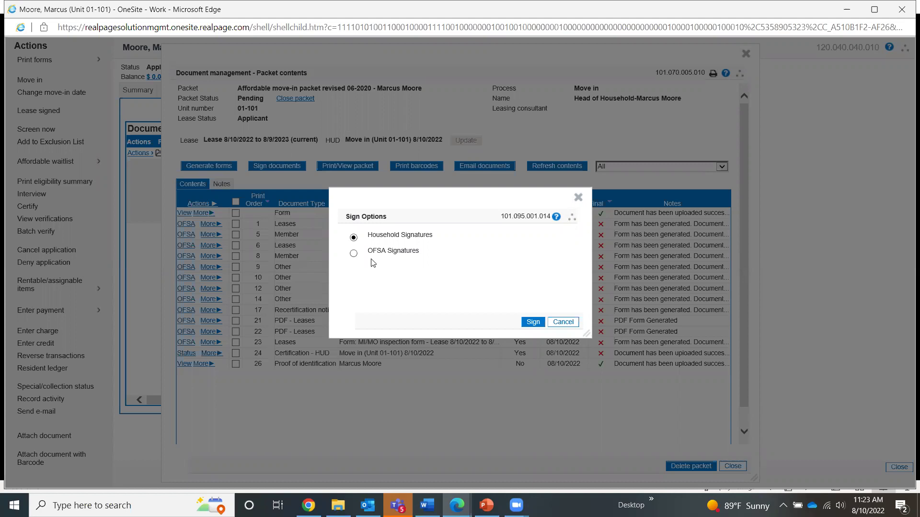
Choose Household Signatures as the signing type and open the household signers list.
left_click(418, 240)
left_click(533, 322)
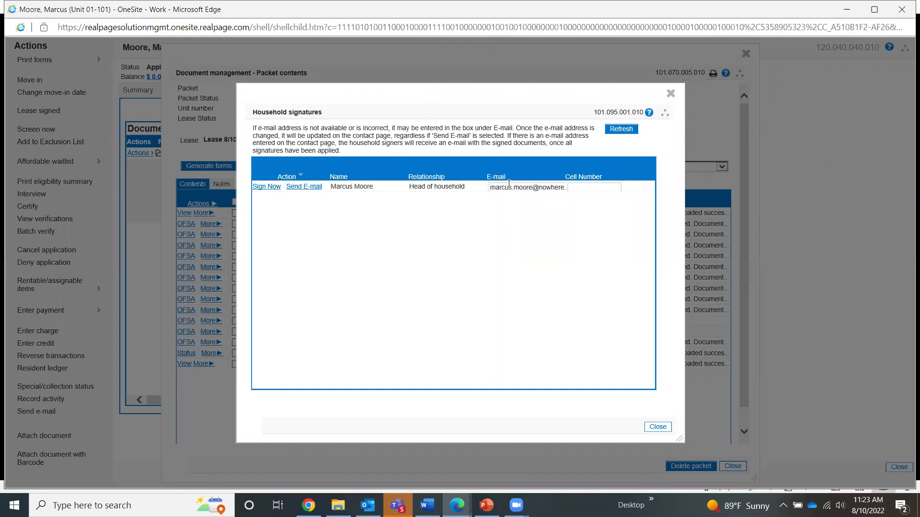
Replace the head of household's e-mail with the applicant's new address and send the signing request.
triple_click(537, 187)
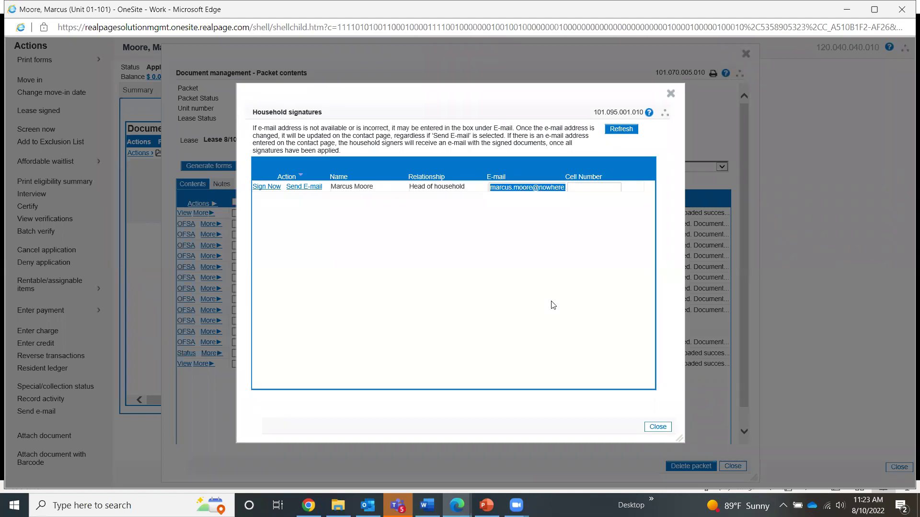
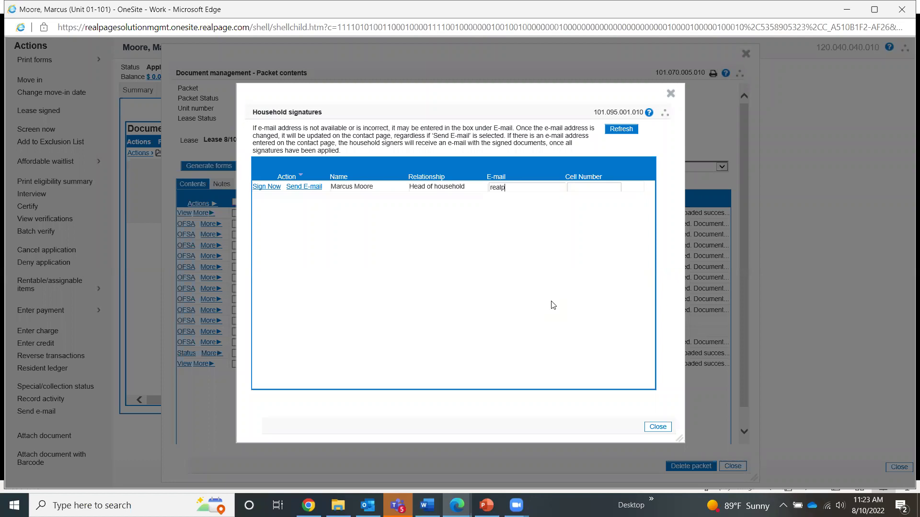
left_click(311, 188)
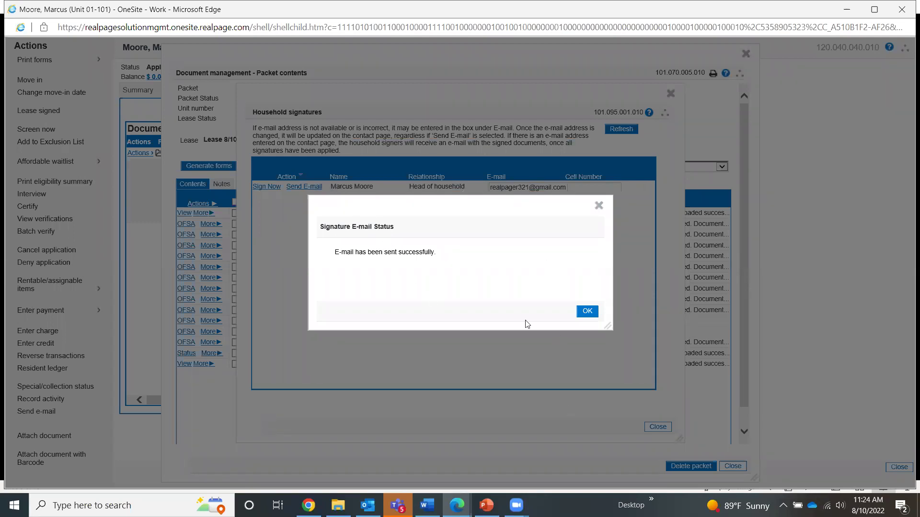
Acknowledge the signature e-mail sent confirmation and close the Household signatures window.
left_click(588, 312)
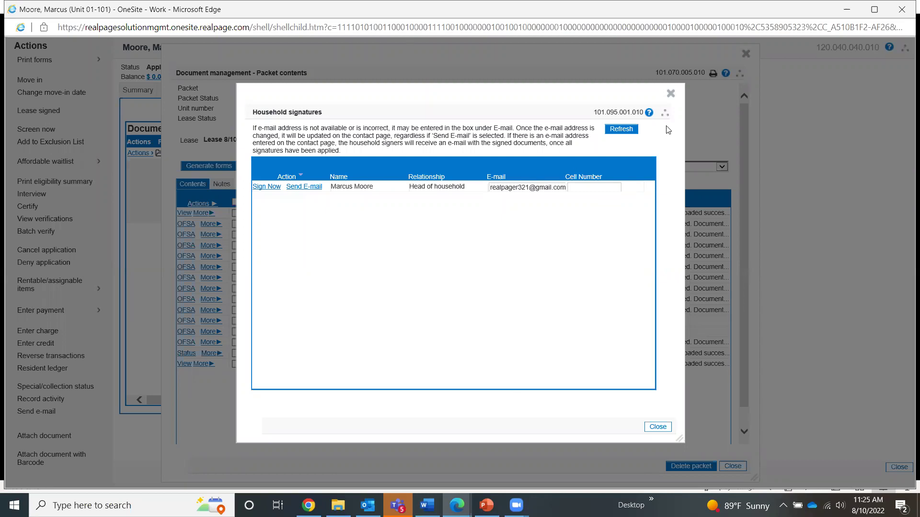
left_click(670, 95)
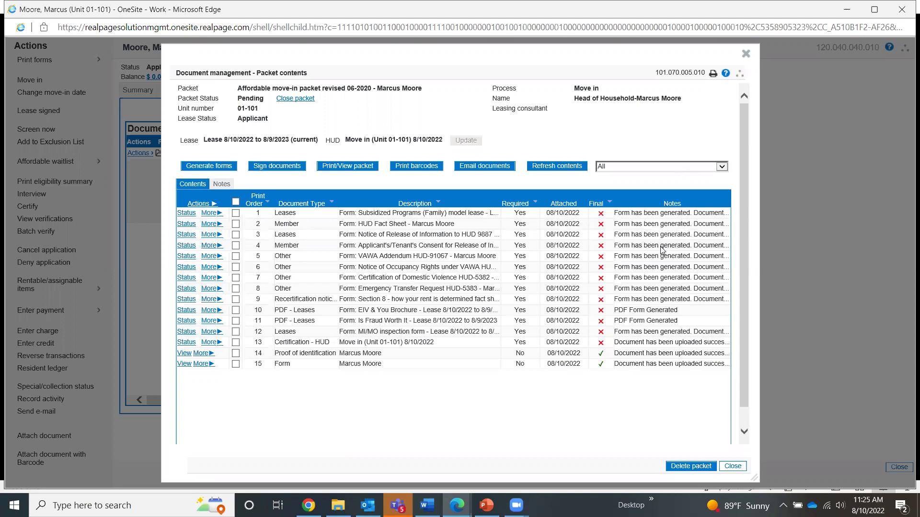
left_click(661, 249)
left_click(185, 224)
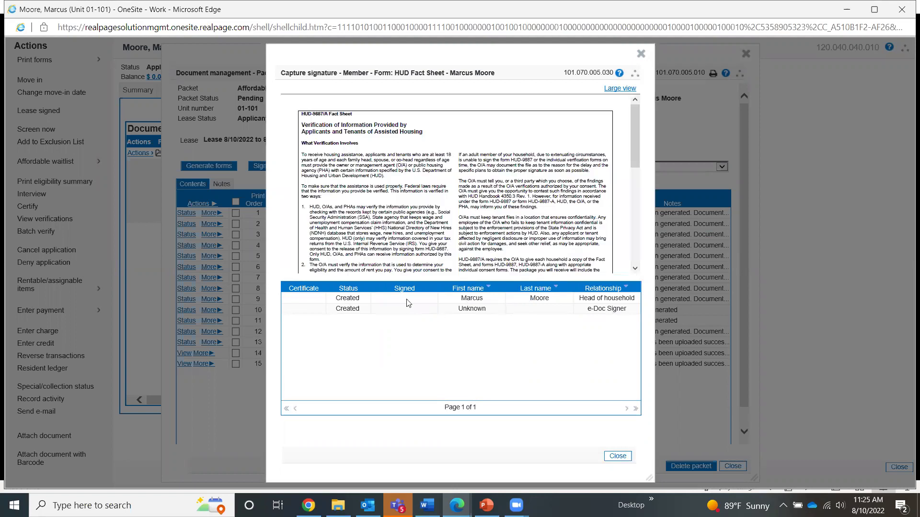
left_click(618, 456)
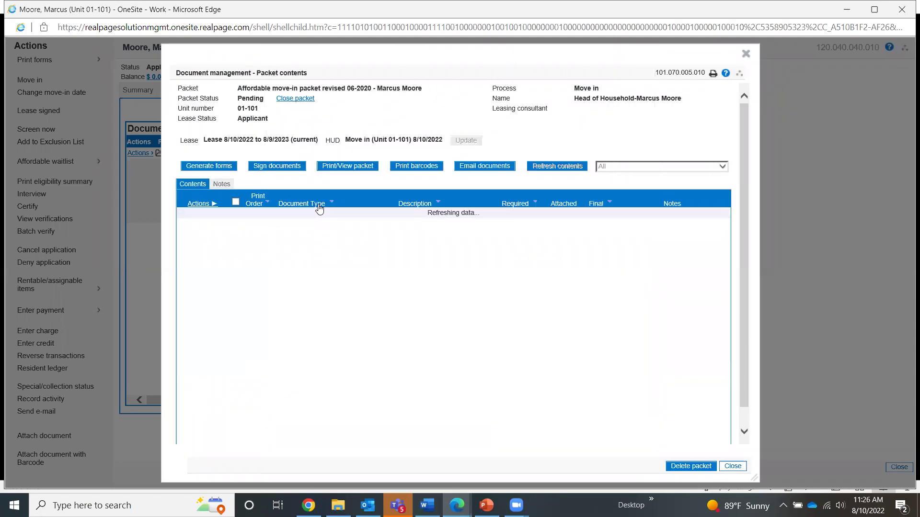
Close the Document management packet dialog and the applicant's resident record window.
left_click(746, 54)
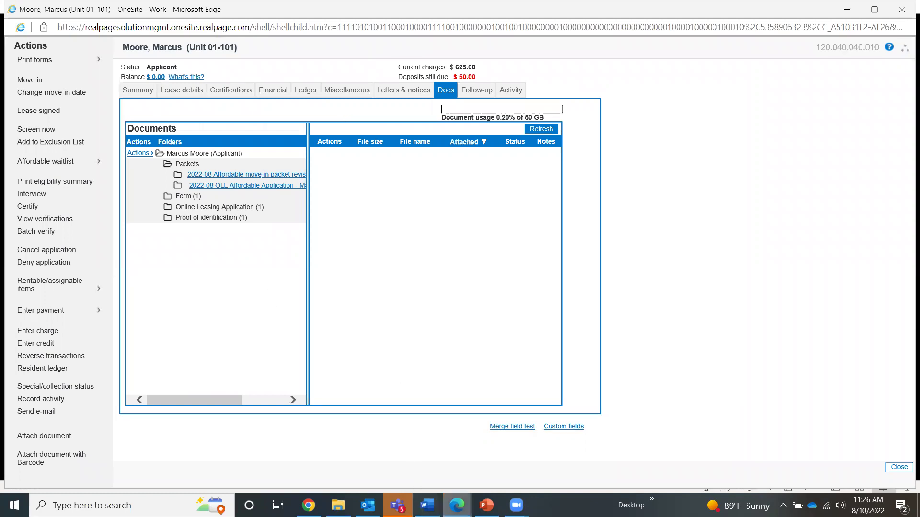
mouse_move(457, 506)
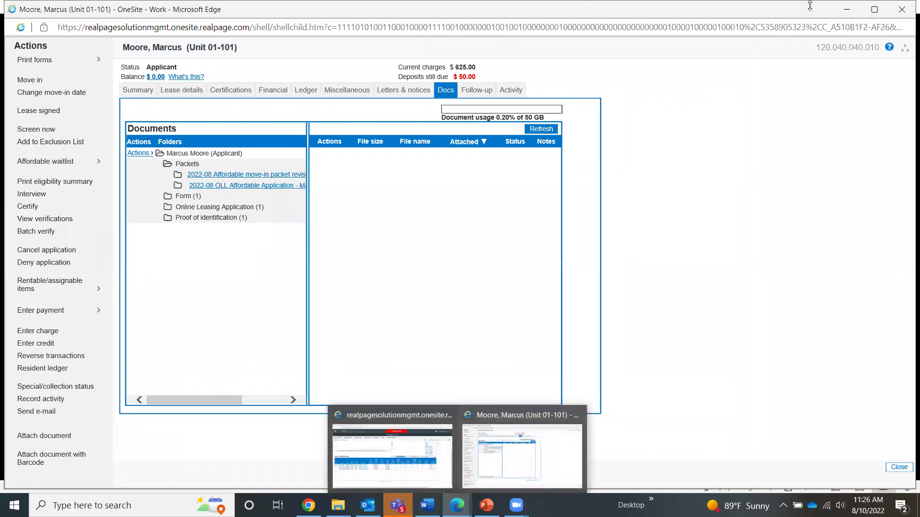
left_click(902, 6)
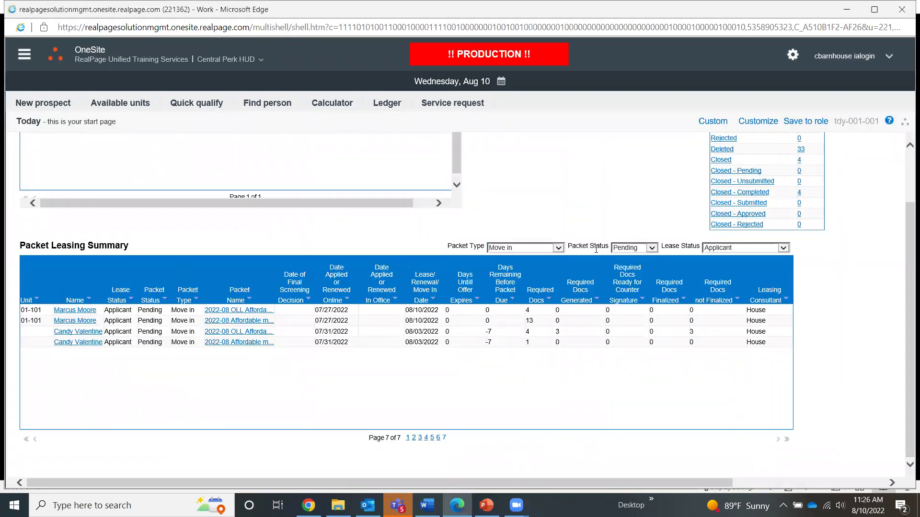
Switch Packet Status to Completed and back to Pending, then show page 7 of the summary.
left_click(652, 247)
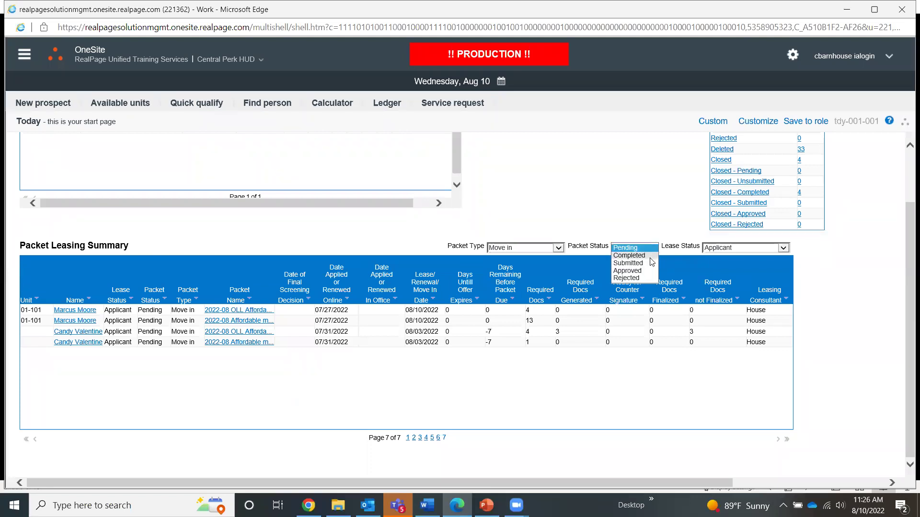
left_click(650, 253)
left_click(651, 247)
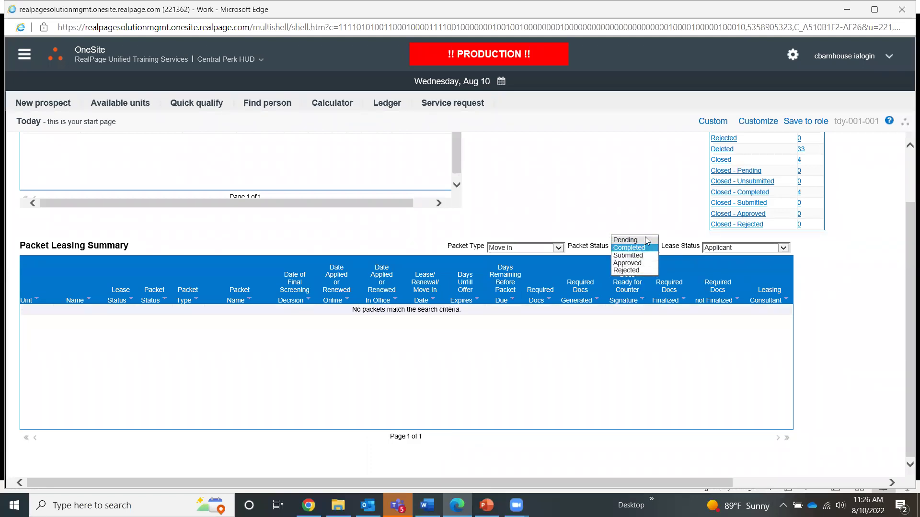
left_click(625, 242)
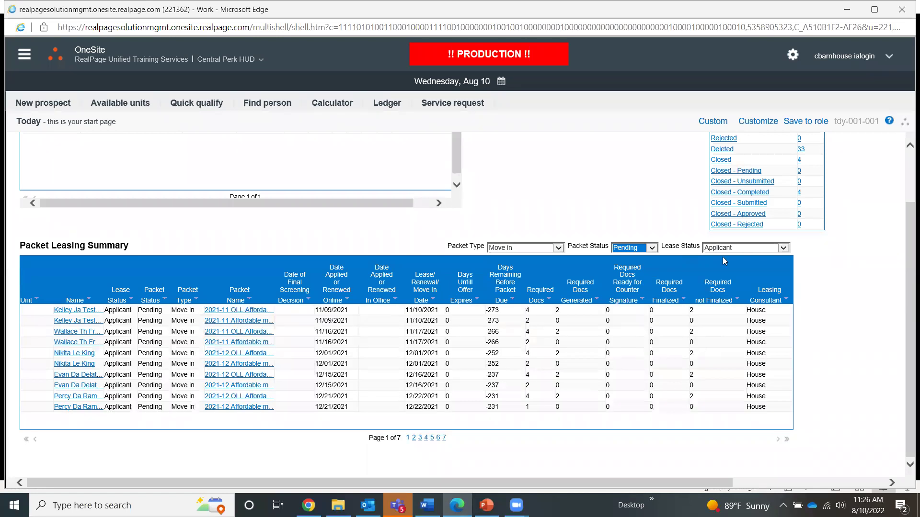
left_click(444, 439)
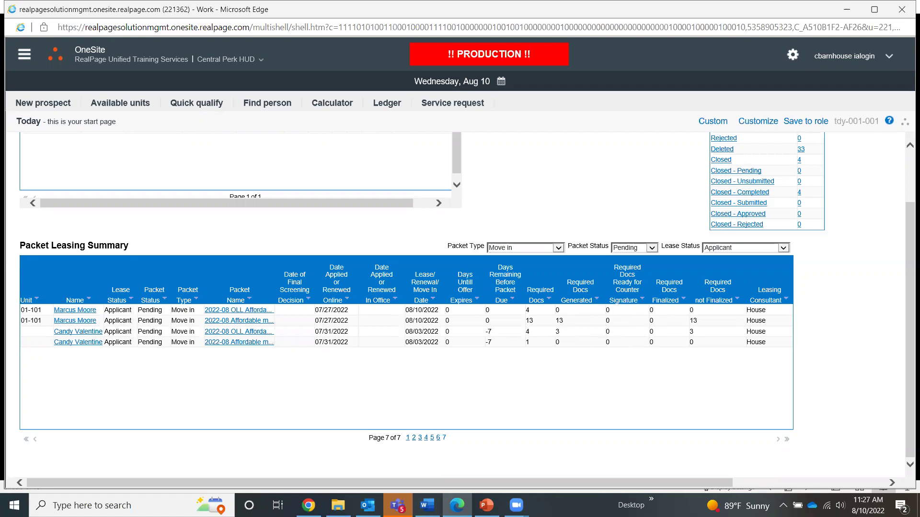
key("alt+Tab")
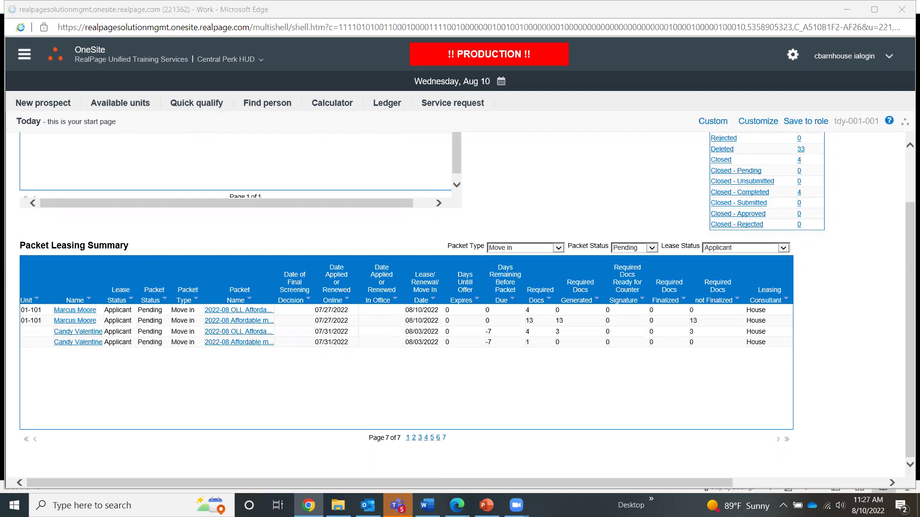
Bring Gmail forward maximized and follow the E-Sign documents email's Sign Documents link.
key("alt+Tab")
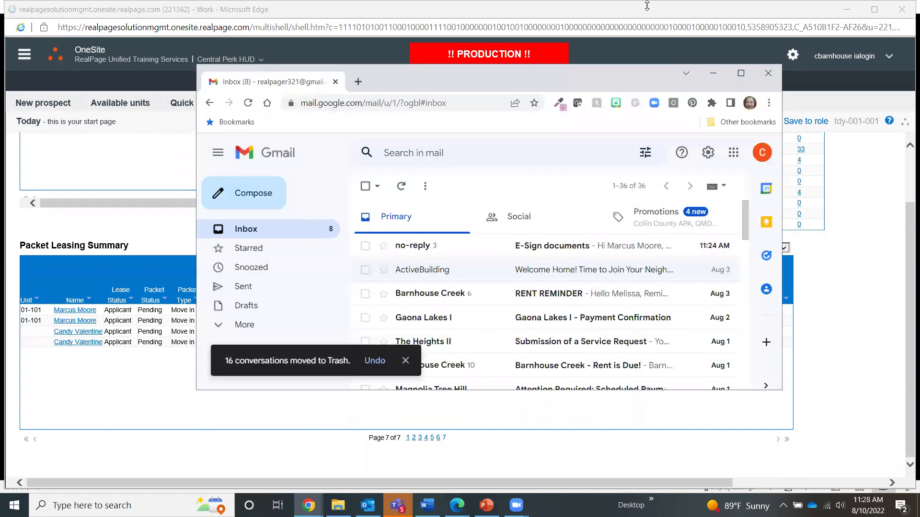
left_click(743, 74)
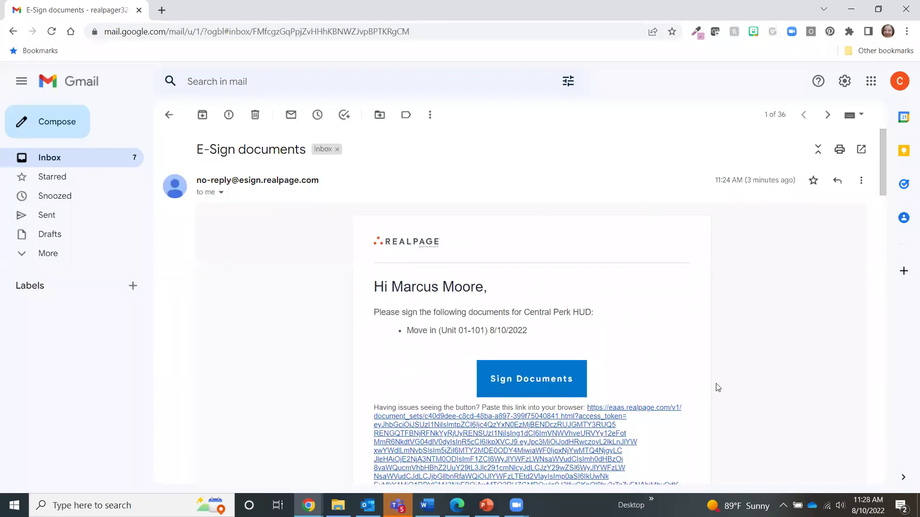
key("alt+Tab")
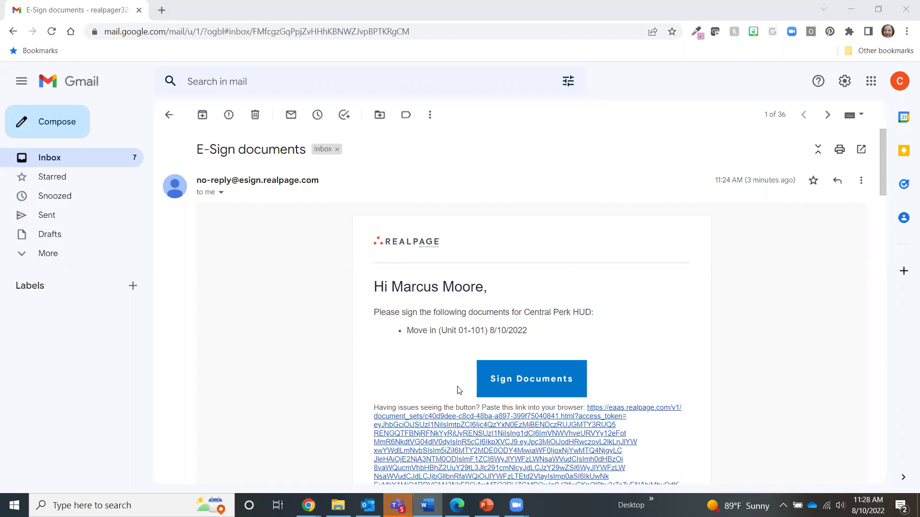
left_click(529, 382)
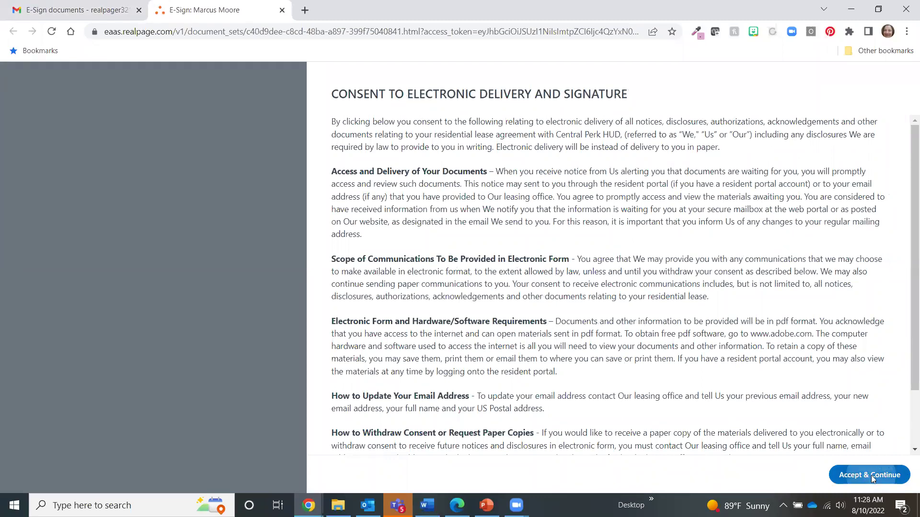
Accept the e-delivery consent, review the Unit 01-101 documents, and open the Head of Household signing panel.
left_click(871, 475)
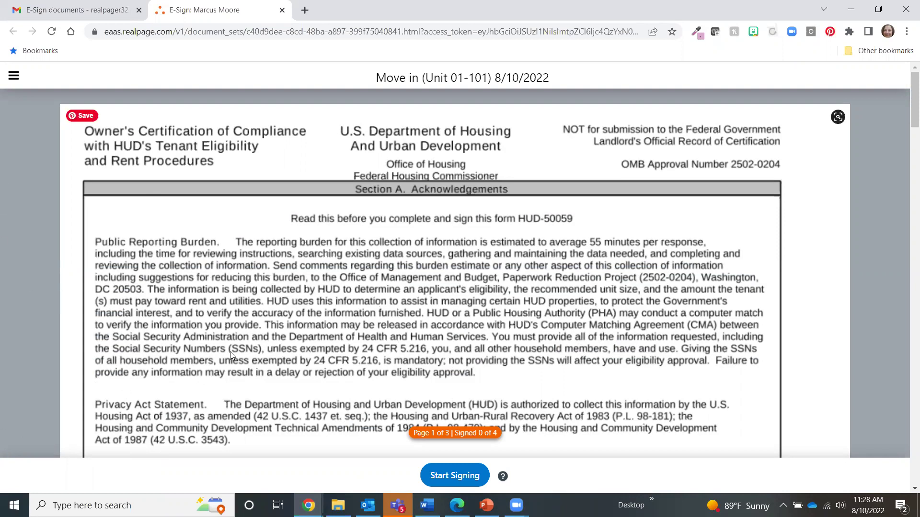
scroll(444, 261, "down", 20)
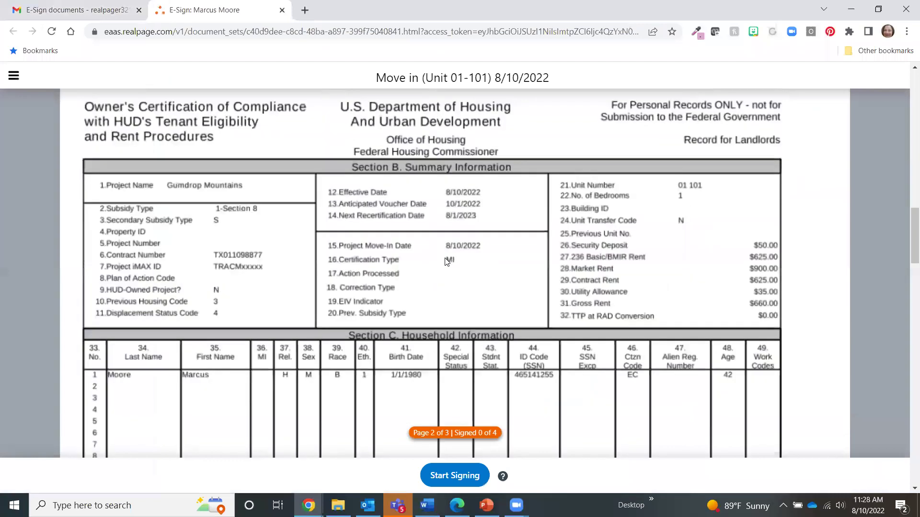
scroll(444, 261, "down", 10)
scroll(444, 258, "up", 15)
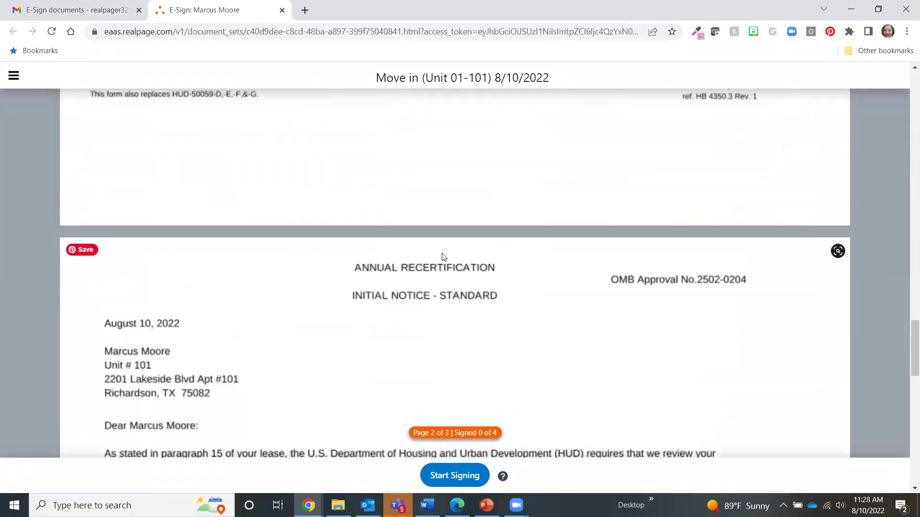
scroll(440, 249, "up", 15)
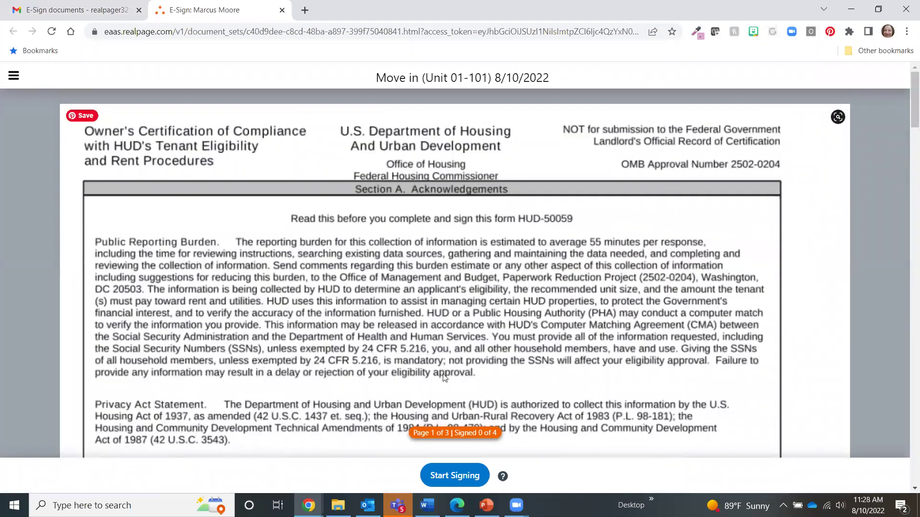
left_click(450, 477)
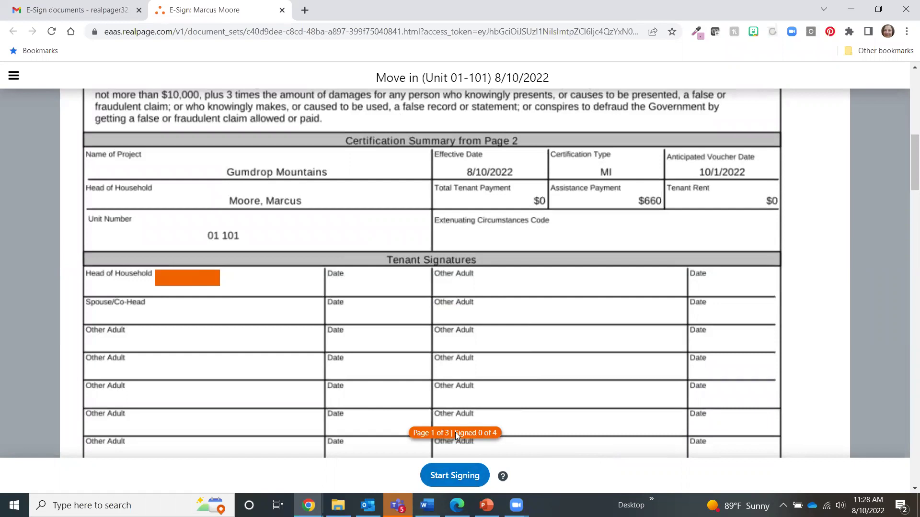
left_click(181, 281)
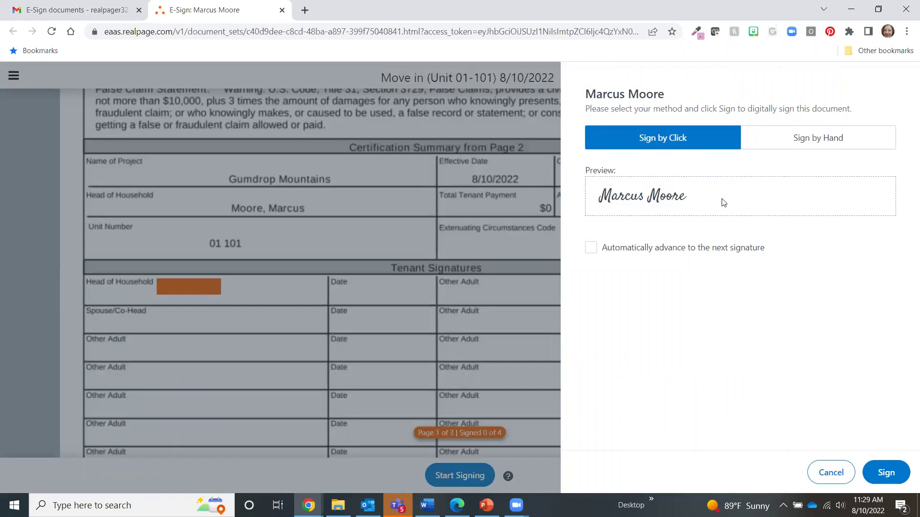
Try a hand-drawn signature, clear it, then apply the Sign by Click signature to the Head of Household field.
left_click(796, 139)
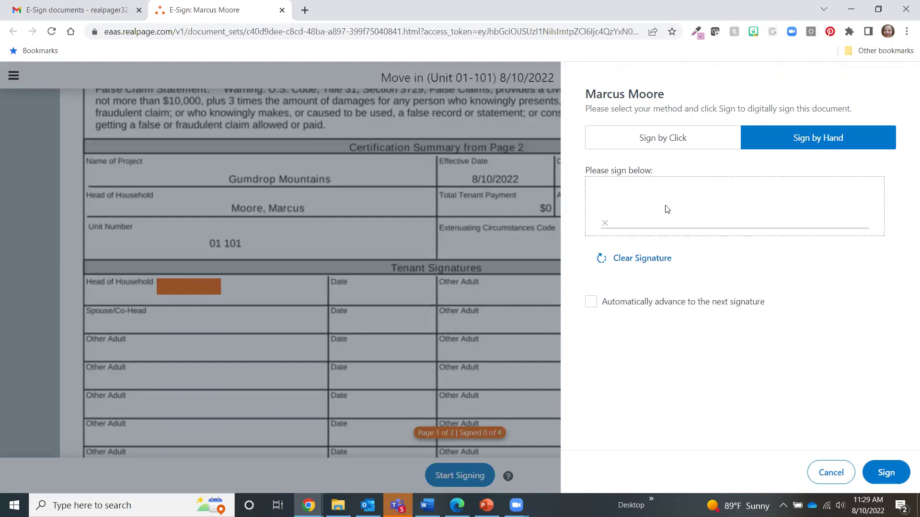
mouse_move(622, 209)
left_mouse_down()
mouse_move(723, 199)
mouse_move(758, 207)
left_mouse_up()
mouse_move(789, 238)
left_mouse_down()
mouse_move(820, 190)
mouse_move(815, 220)
left_mouse_up()
left_click(638, 259)
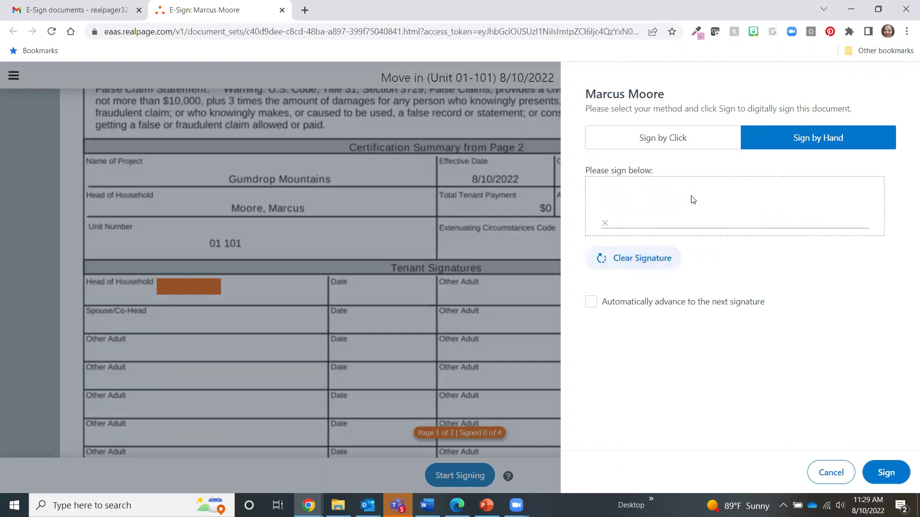
left_click(665, 139)
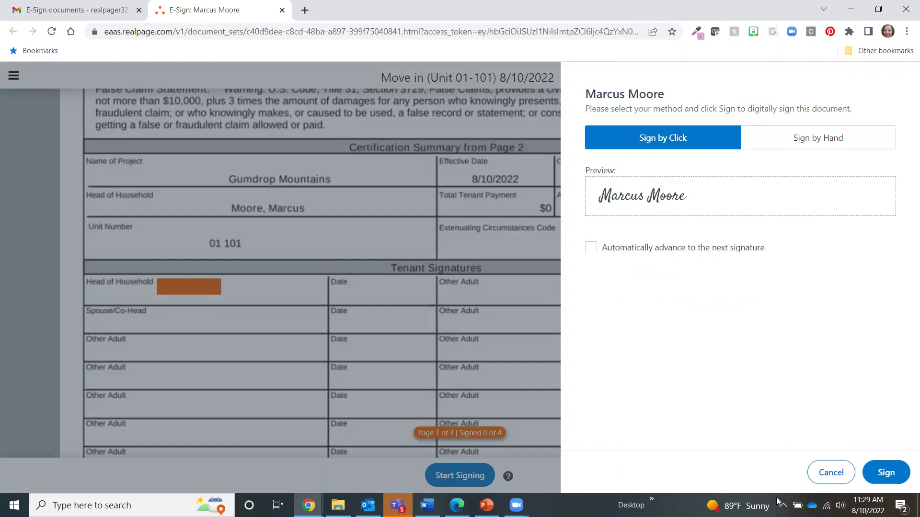
left_click(885, 473)
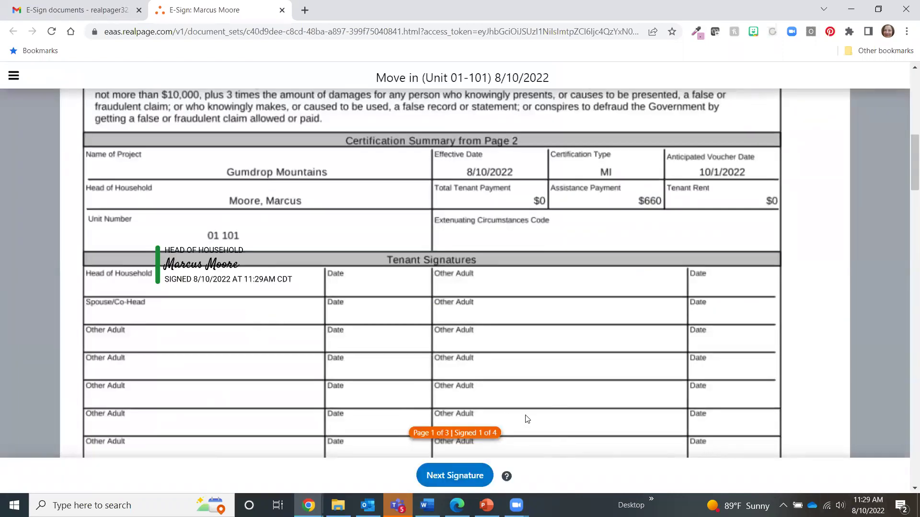
Sign the page 3 Head of Household spot and finish signing the move-in documents.
left_click(455, 476)
left_click(196, 275)
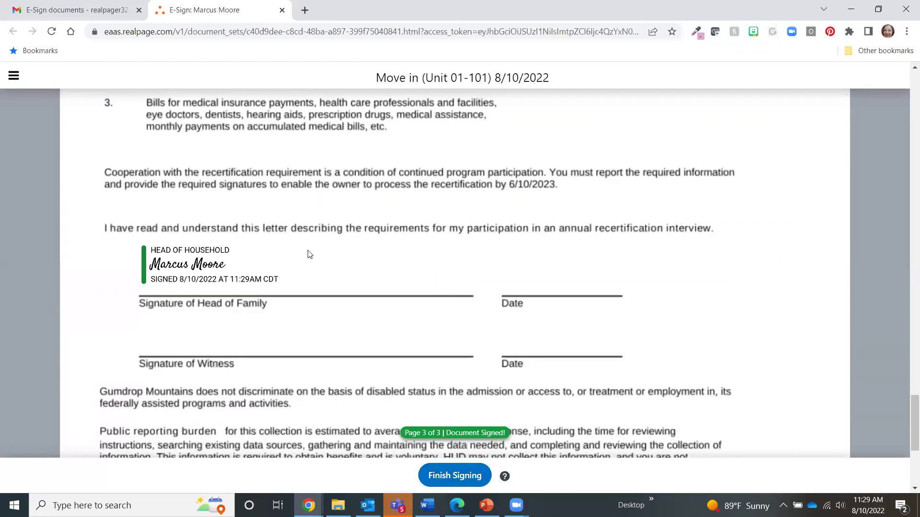
left_click(465, 476)
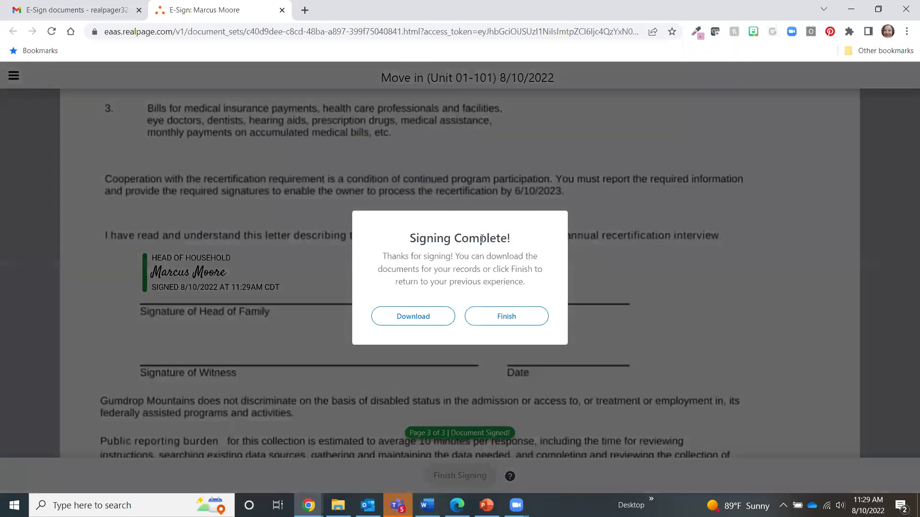
left_click(502, 318)
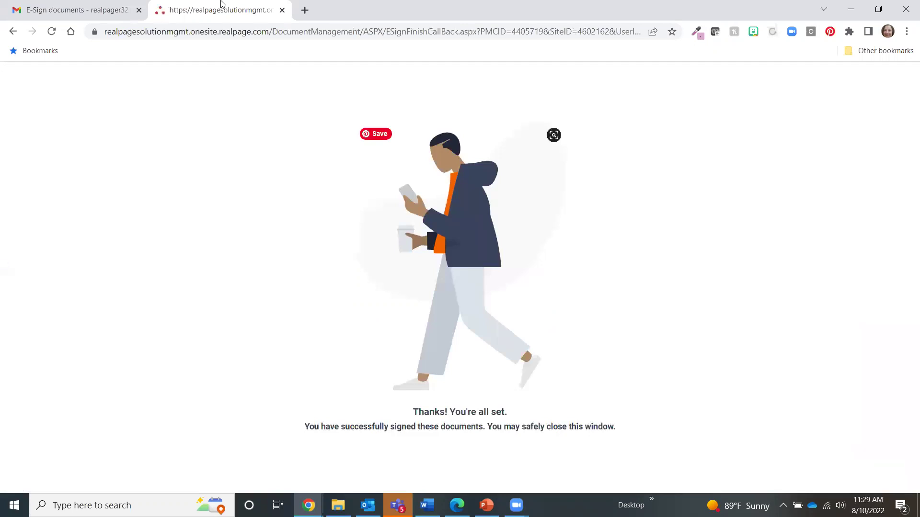
Close the finished E-Sign tab, open the second Gmail signing request, and accept the electronic consent.
left_click(282, 10)
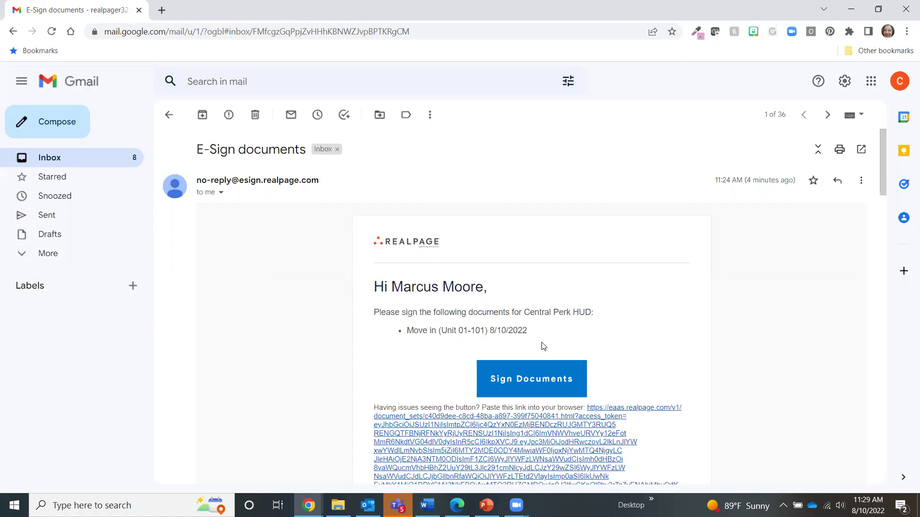
scroll(542, 347, "down", 10)
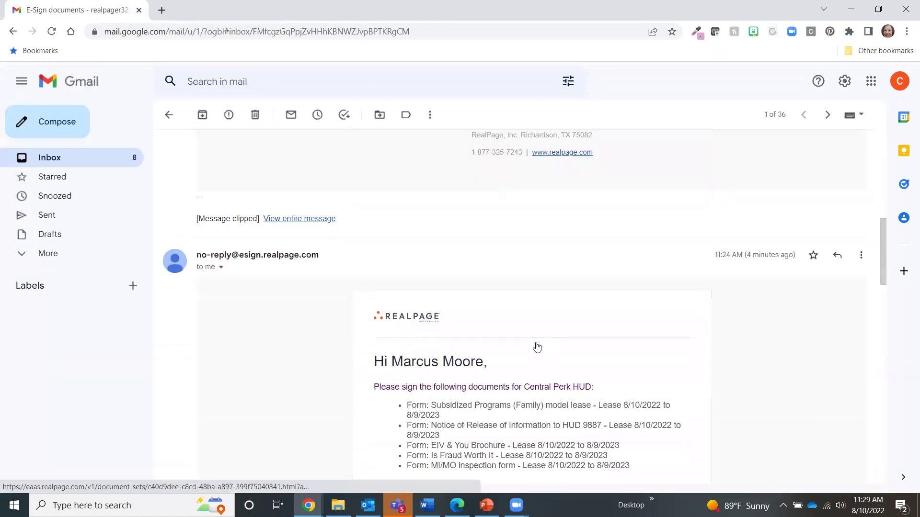
scroll(537, 347, "down", 5)
left_click(524, 273)
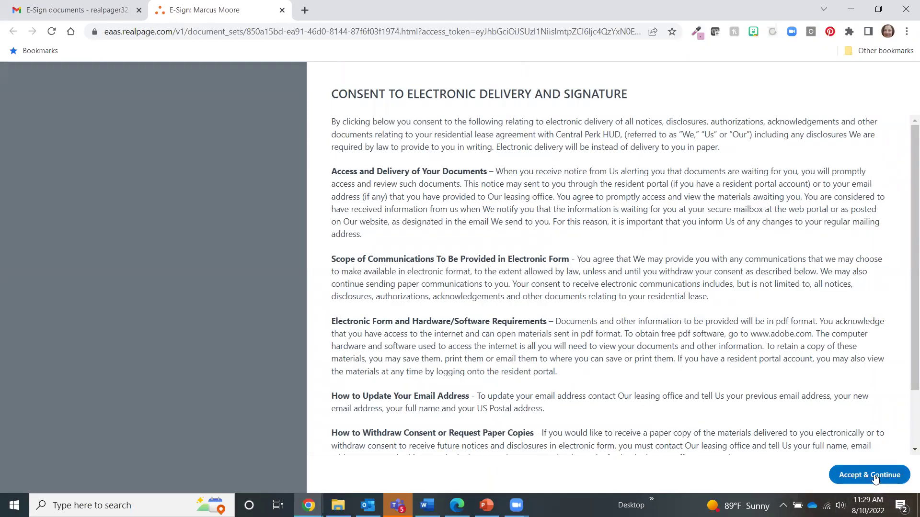
left_click(873, 474)
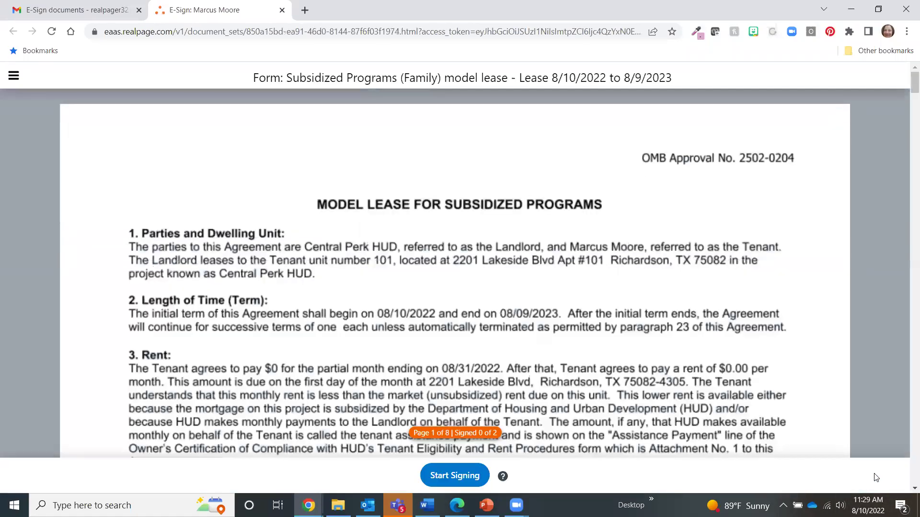
Sign the Subsidized Programs model lease and the release of information form.
left_click(448, 476)
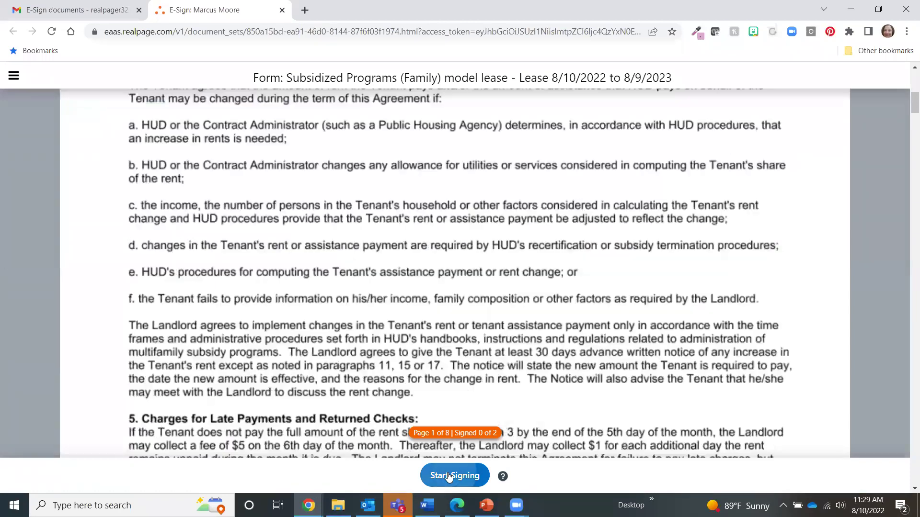
left_click(161, 279)
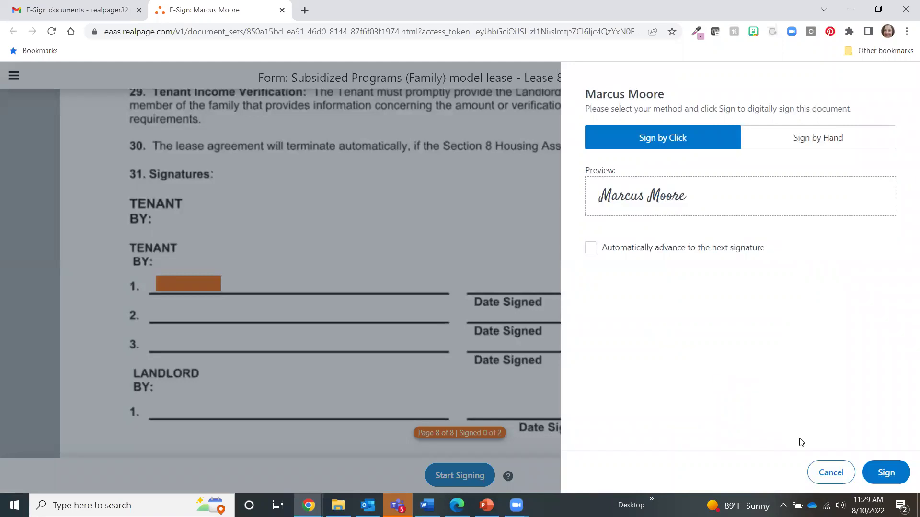
left_click(883, 470)
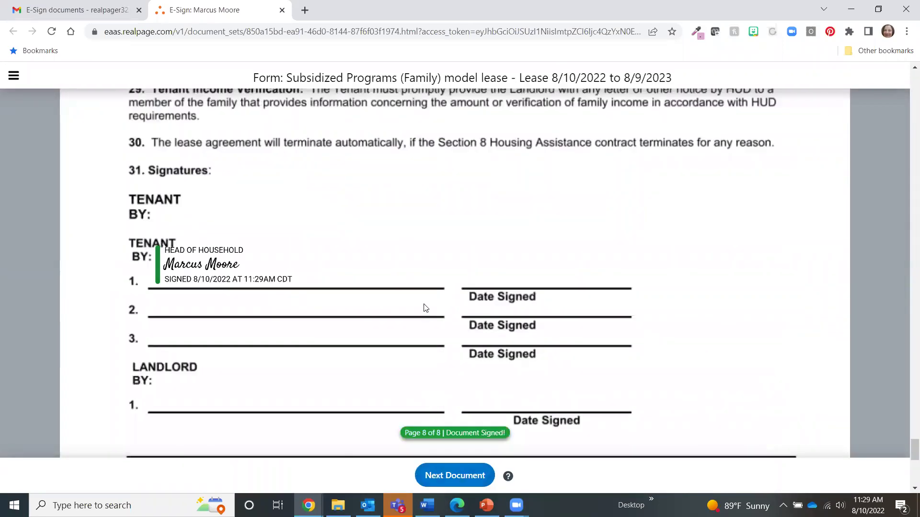
left_click(467, 477)
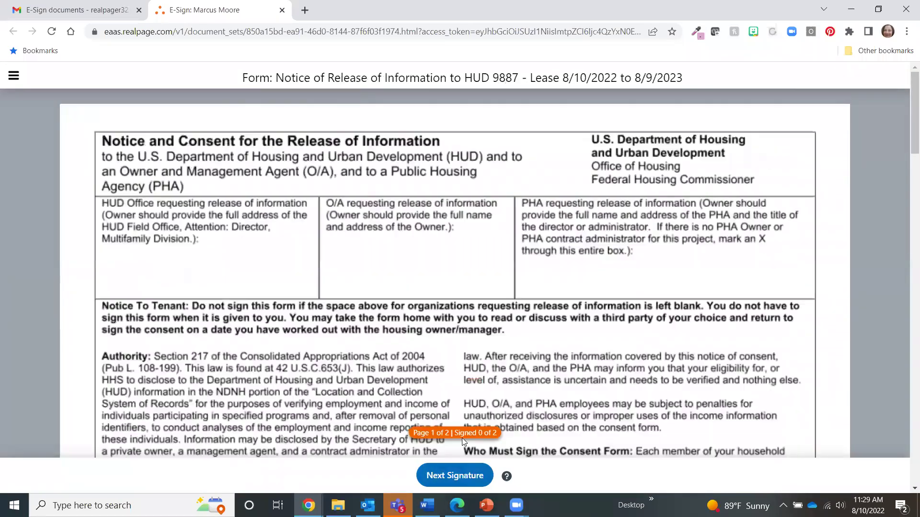
left_click(457, 476)
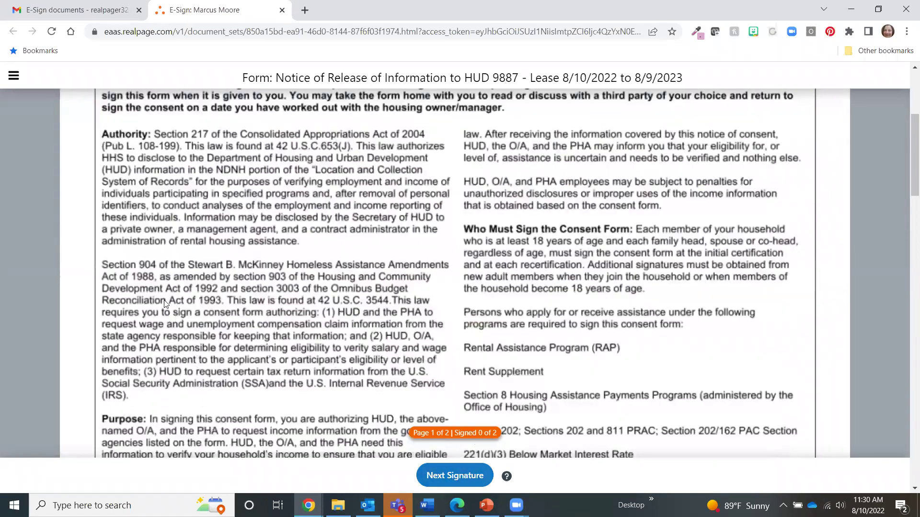
Sign the EIV & You Brochure and the Is Fraud Worth It form.
left_click(468, 479)
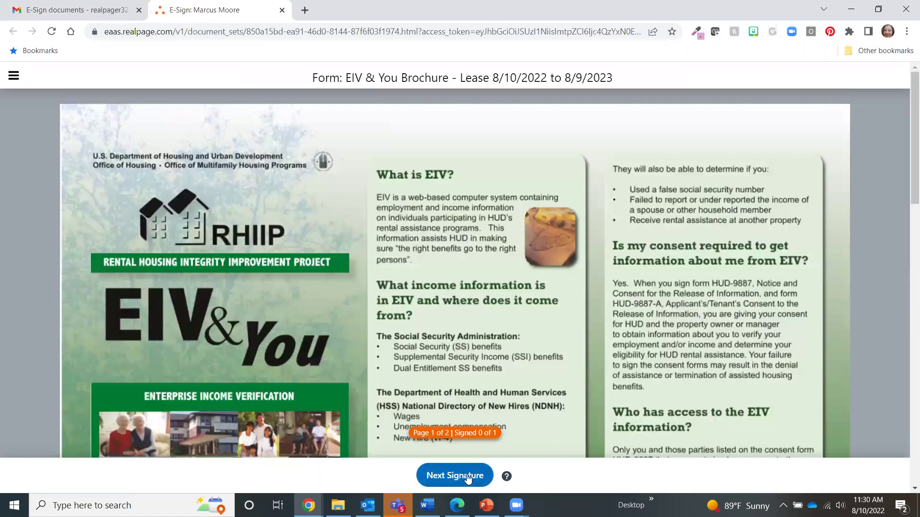
left_click(468, 479)
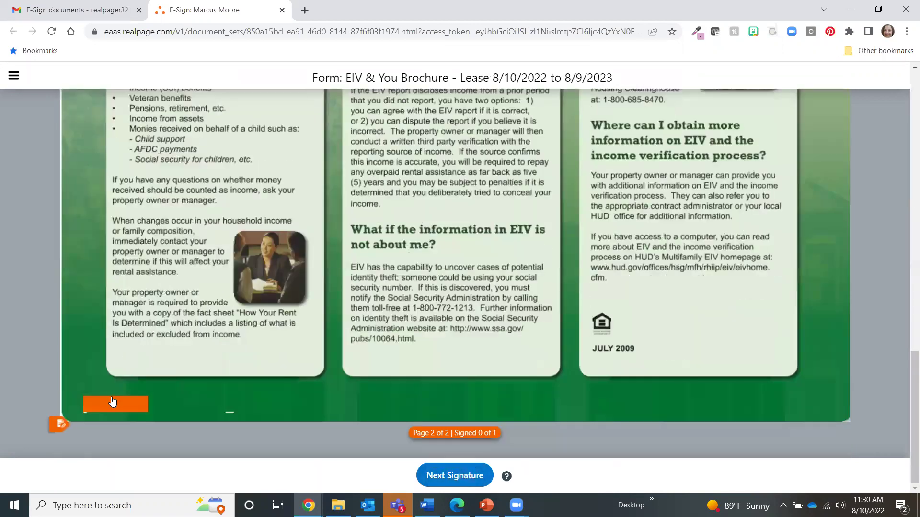
left_click(113, 403)
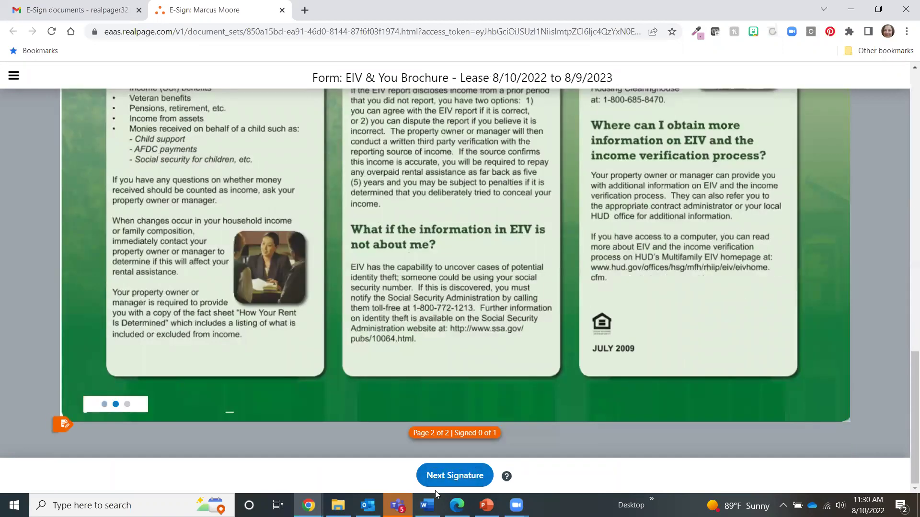
left_click(457, 477)
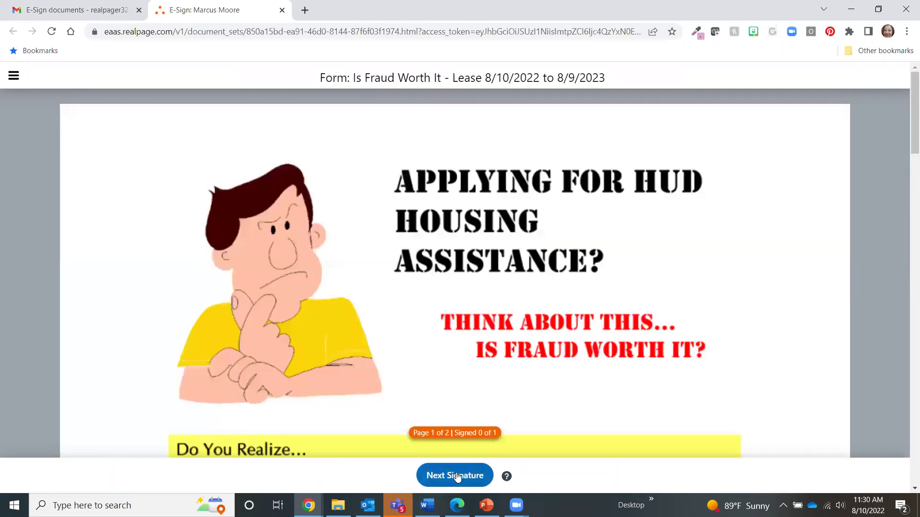
left_click(458, 477)
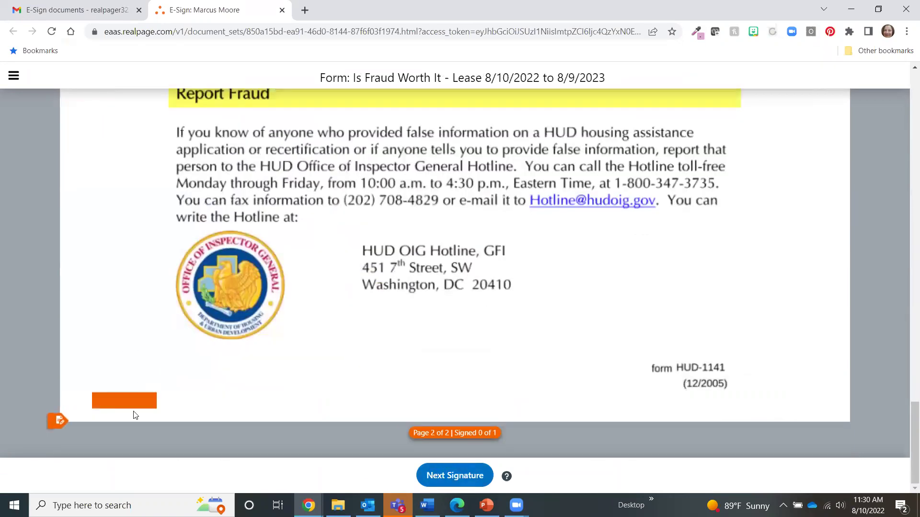
left_click(125, 401)
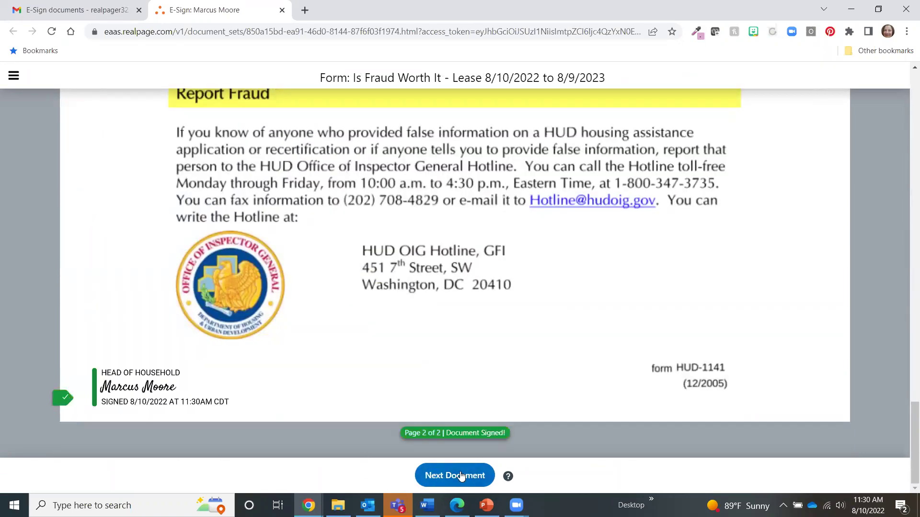
Advance to the MI/MO inspection form and sign it on page 7.
left_click(461, 475)
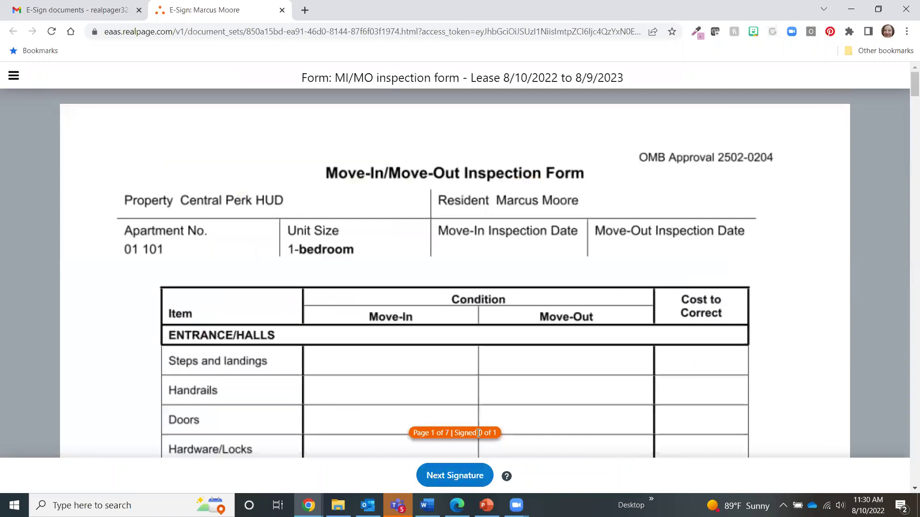
left_click(455, 476)
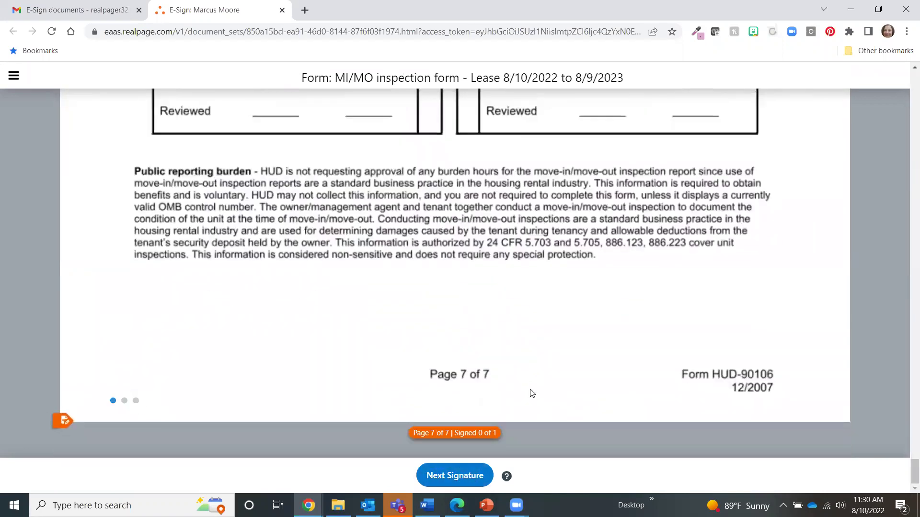
left_click(455, 476)
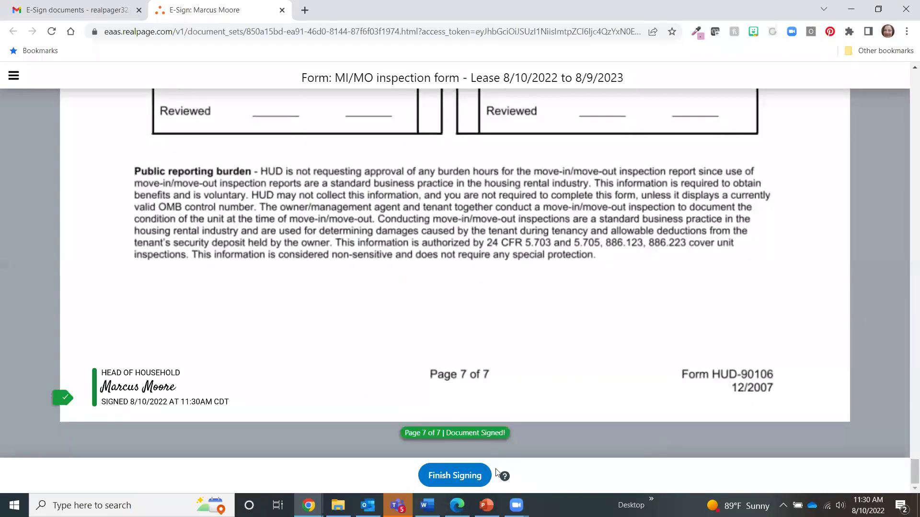
Finish signing the packet and close the completed-signing confirmation tab.
left_click(459, 479)
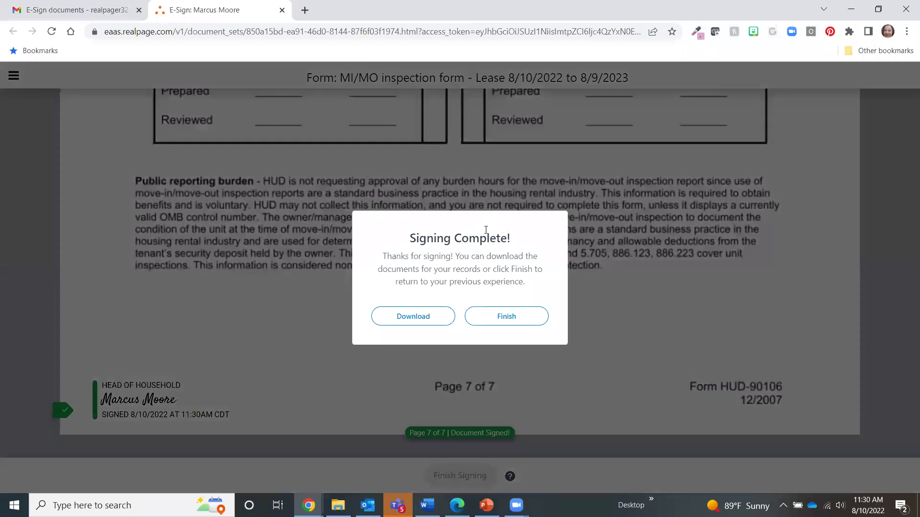
left_click(523, 320)
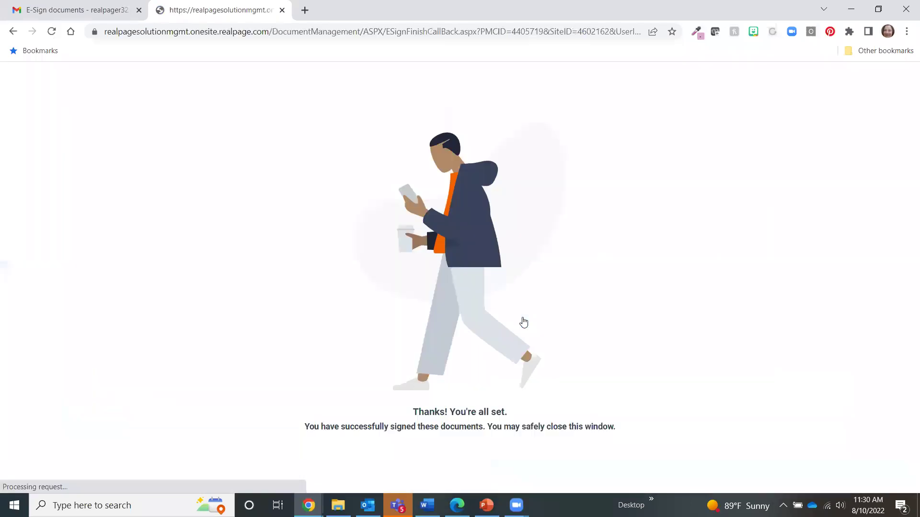
left_click(283, 10)
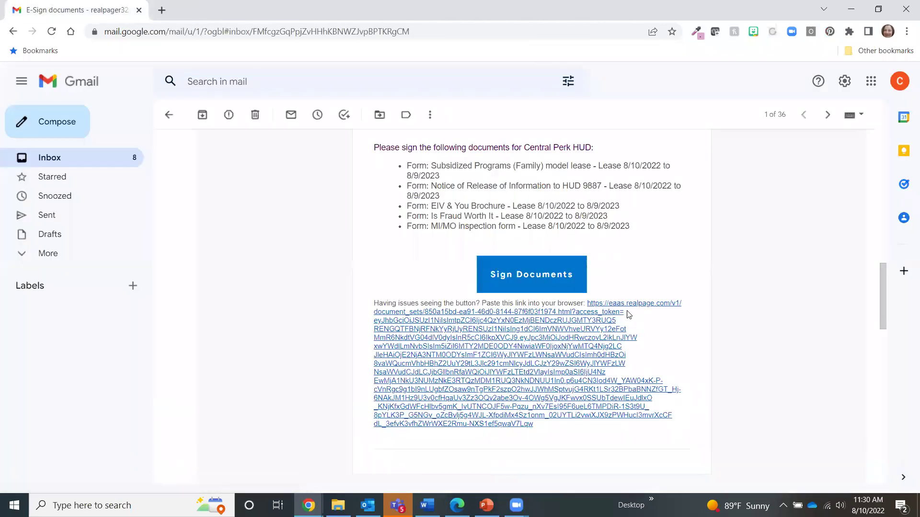
Scroll the Gmail thread to the request listing the Section 8, VAWA and HUD Fact Sheet forms.
scroll(620, 306, "up", 12)
scroll(621, 306, "down", 15)
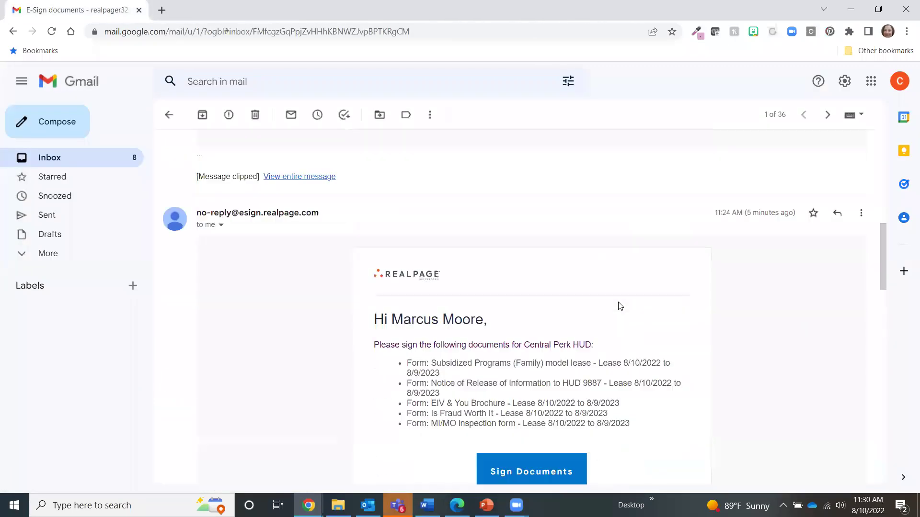
scroll(614, 311, "up", 5)
scroll(535, 304, "down", 3)
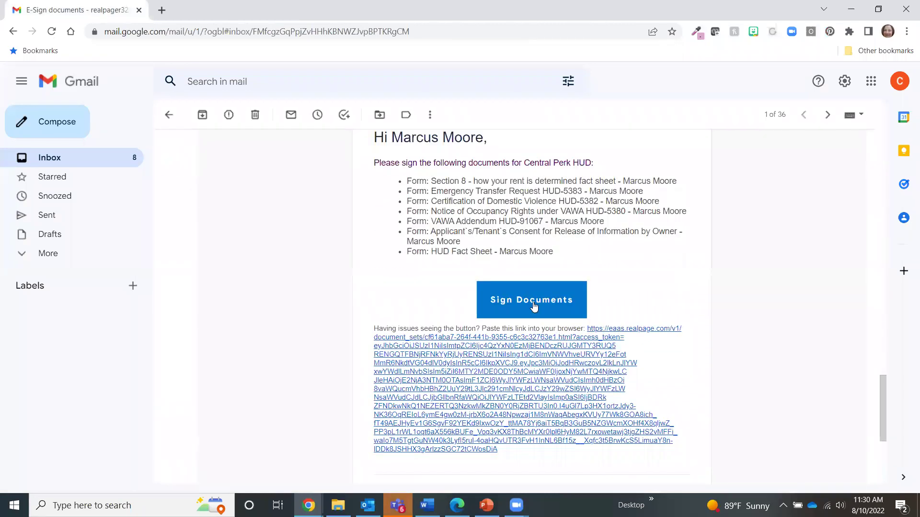
Open the third packet and sign the Section 8 fact sheet and Emergency Transfer Request.
left_click(533, 300)
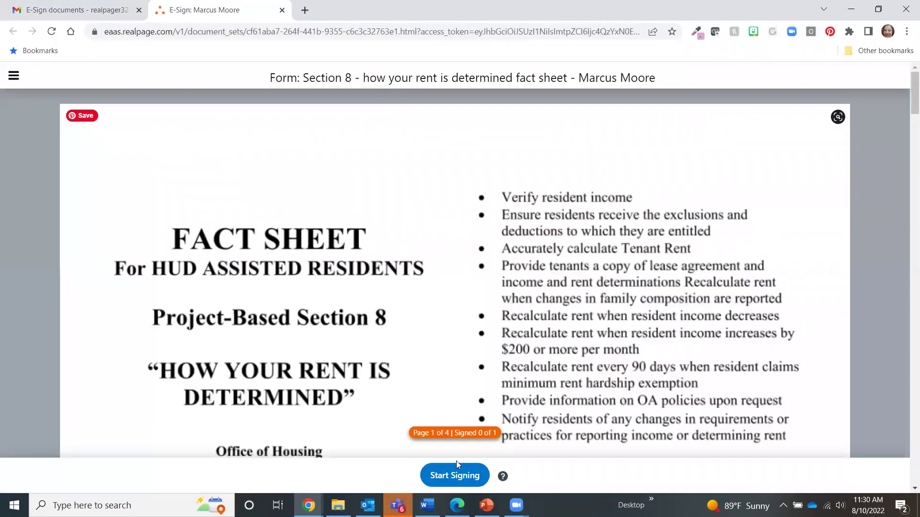
left_click(451, 478)
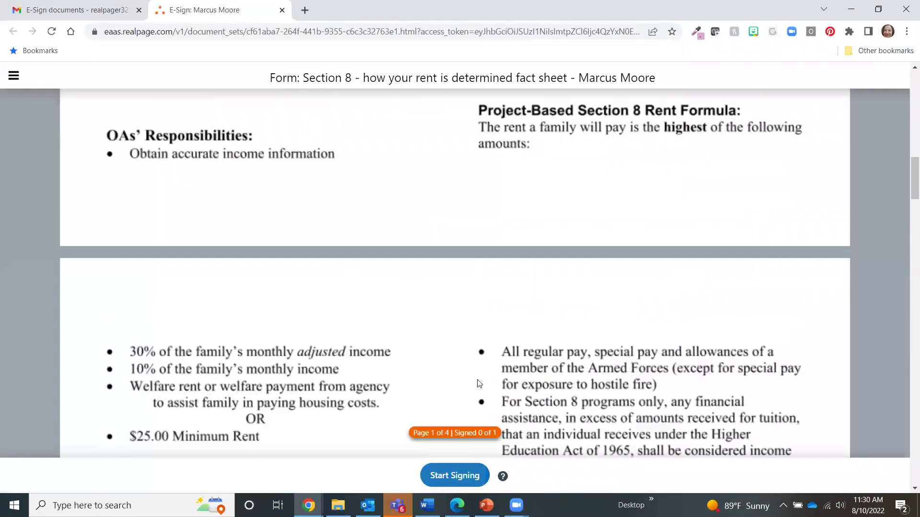
left_click(115, 411)
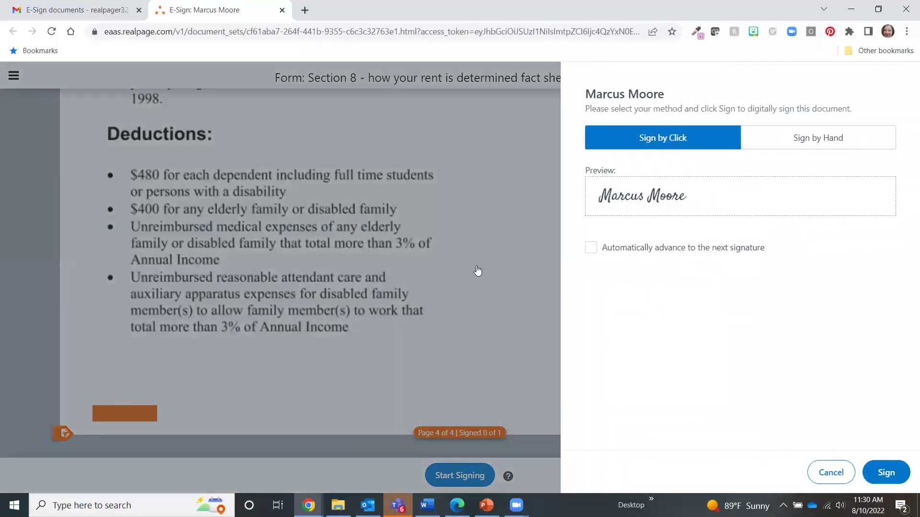
left_click(885, 474)
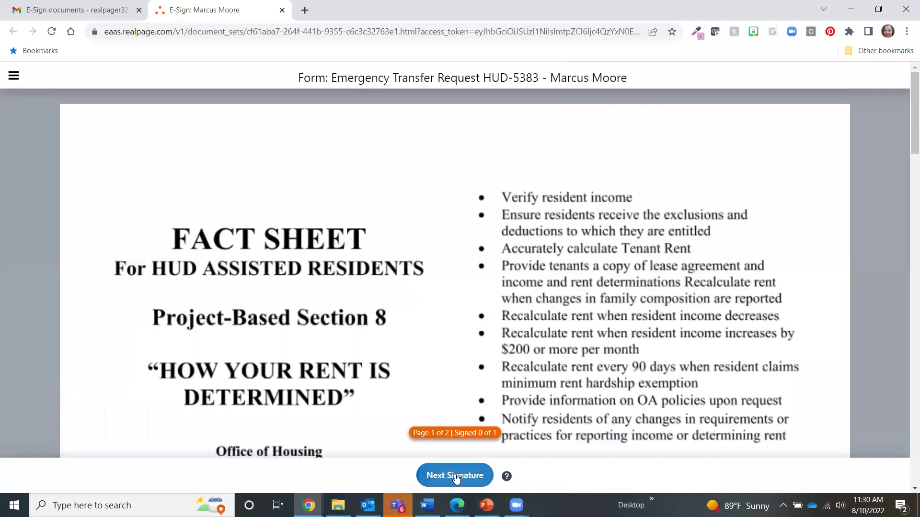
left_click(456, 477)
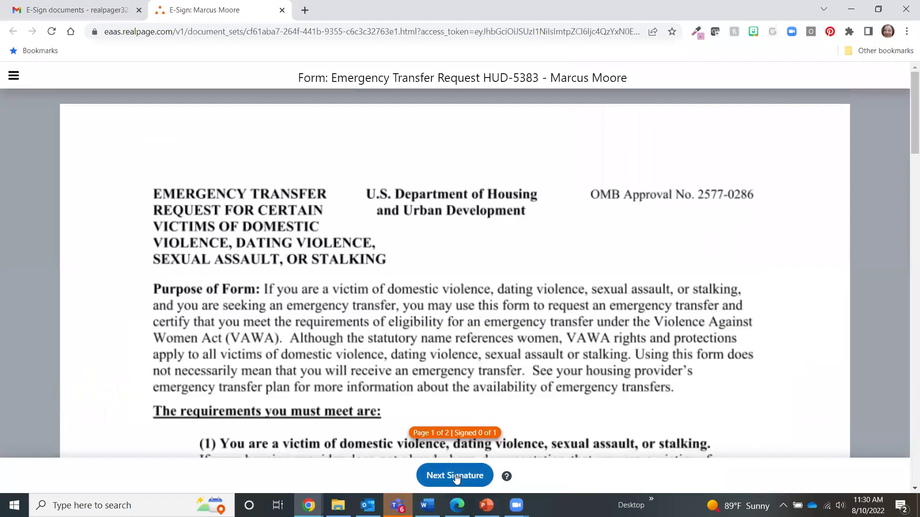
left_click(118, 406)
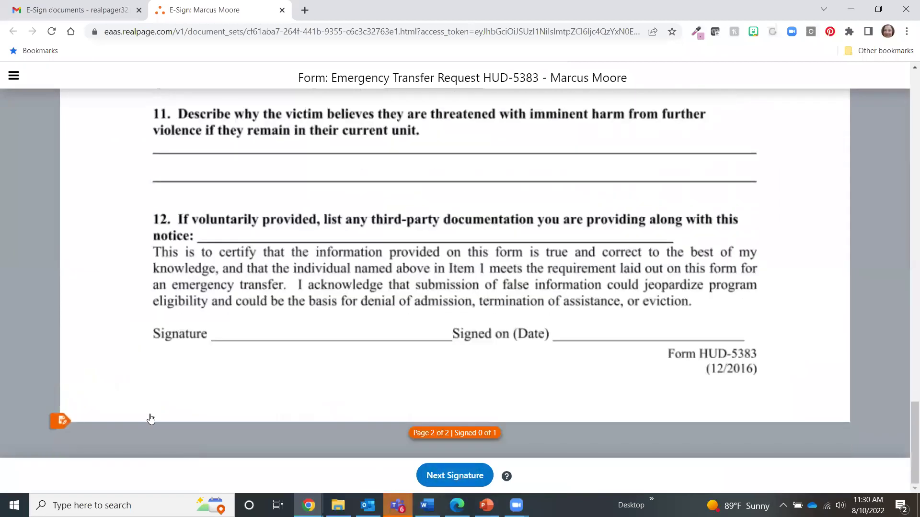
Sign the Certification of Domestic Violence and the Notice of Occupancy Rights on page 8.
left_click(455, 476)
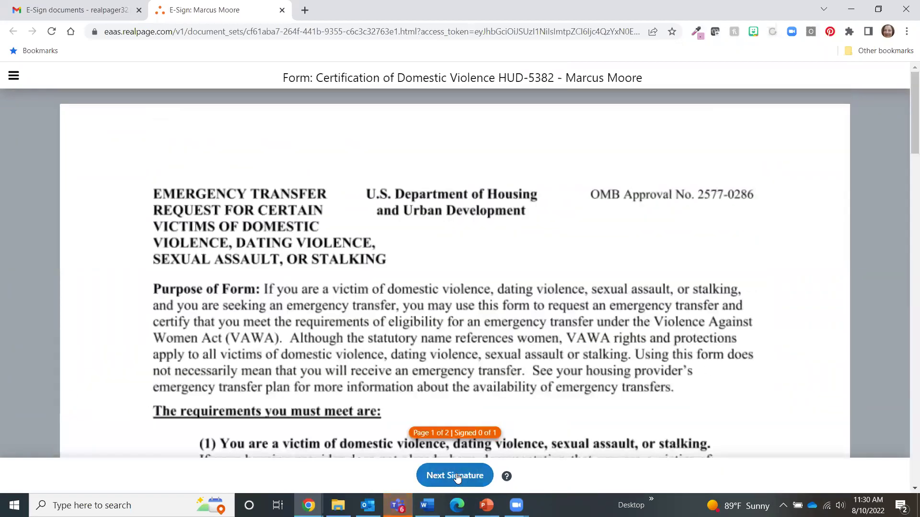
scroll(191, 350, "down", 4)
scroll(190, 350, "down", 15)
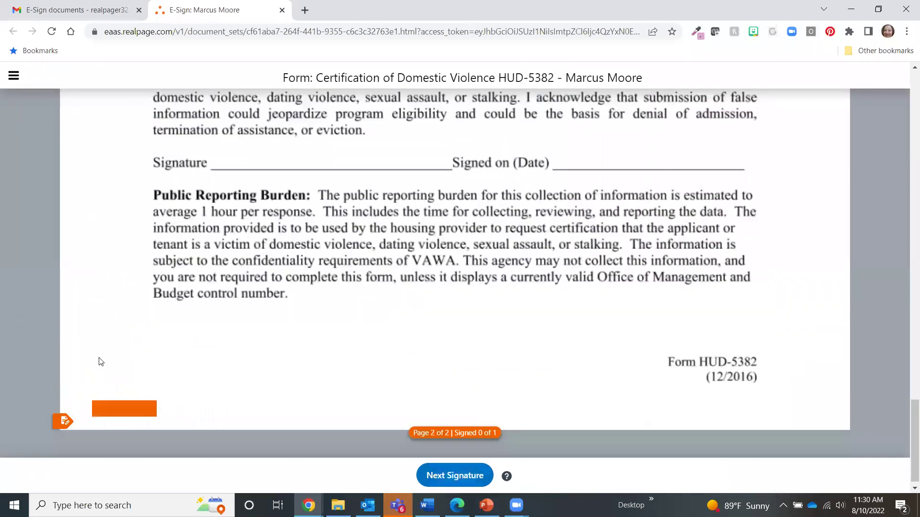
left_click(122, 403)
left_click(469, 476)
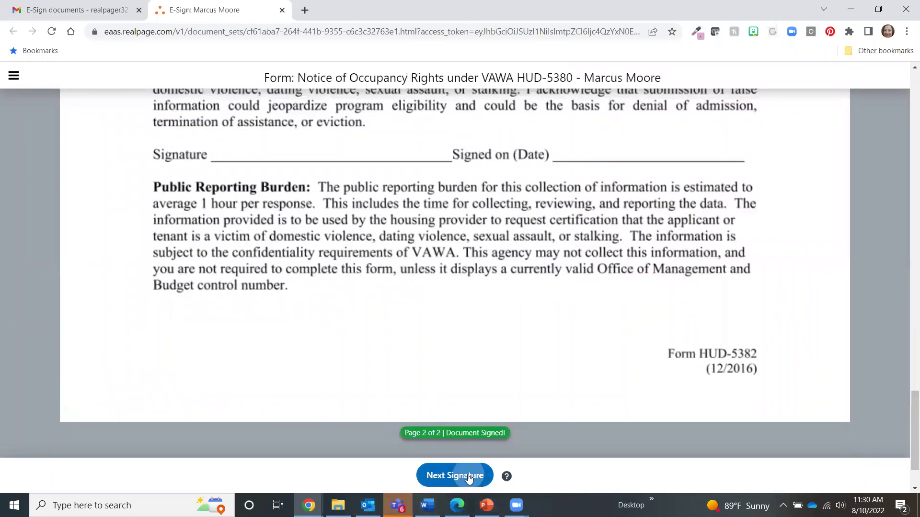
left_click(139, 401)
Sign the VAWA Addendum HUD-91067 as tenant and the Applicant's/Tenant's Consent form.
left_click(459, 482)
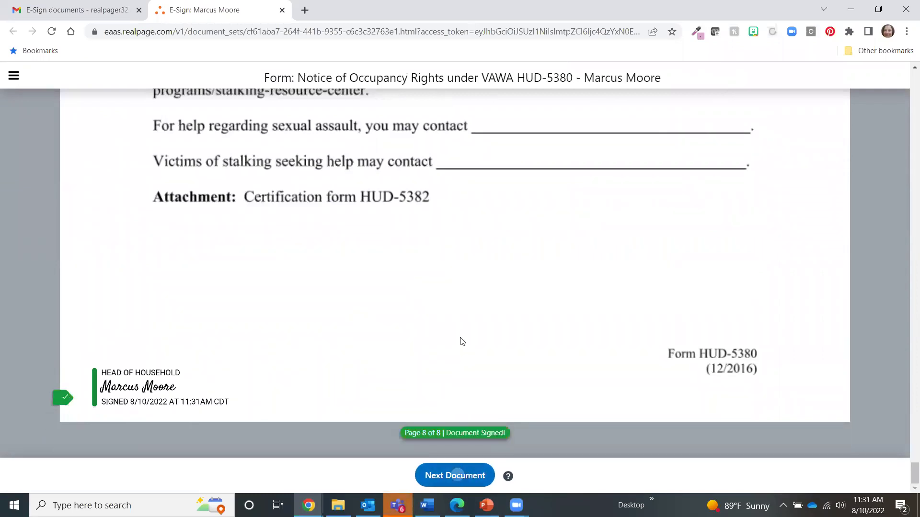
left_click(461, 481)
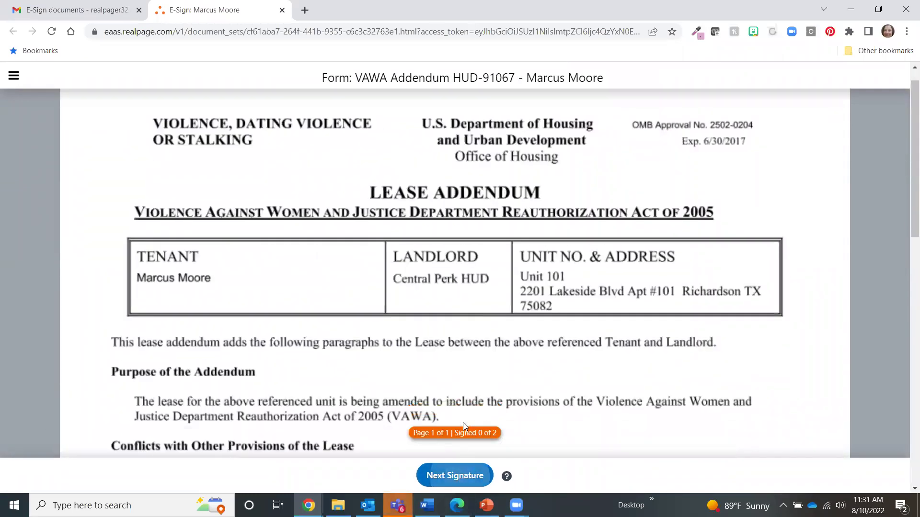
left_click(155, 282)
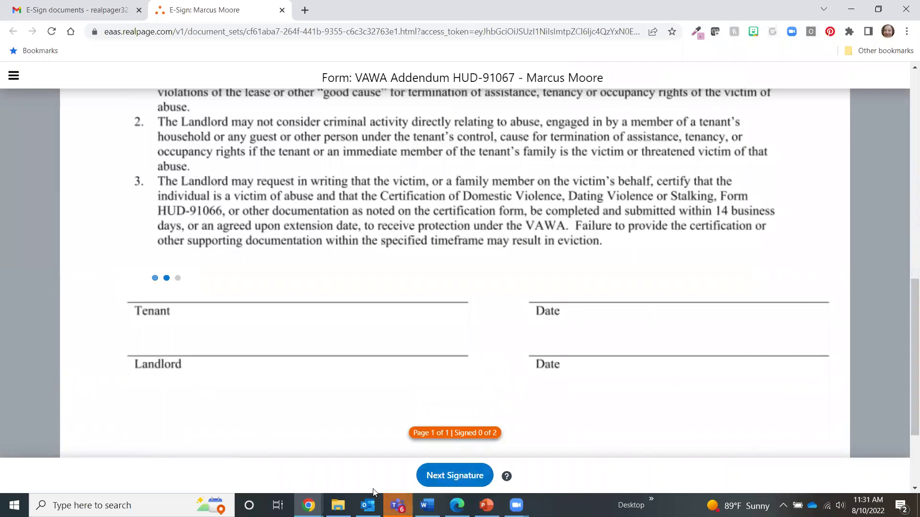
left_click(450, 477)
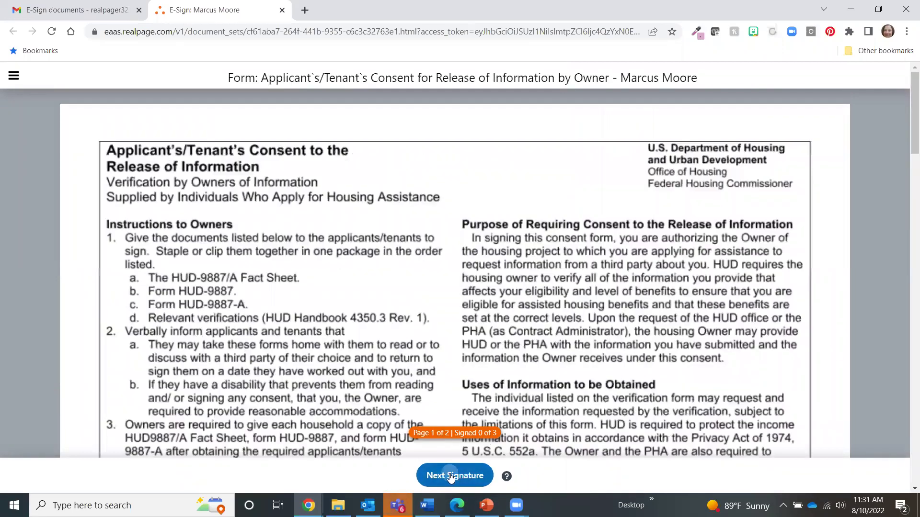
left_click(450, 477)
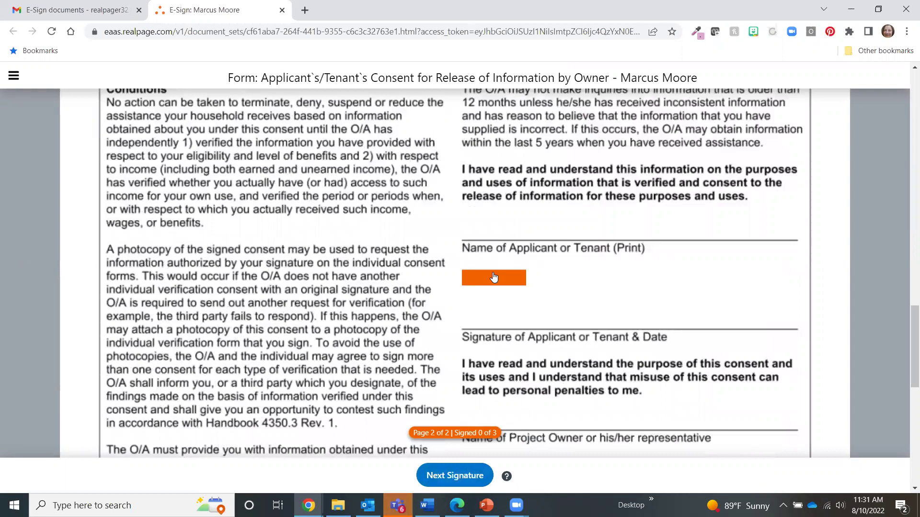
left_click(494, 280)
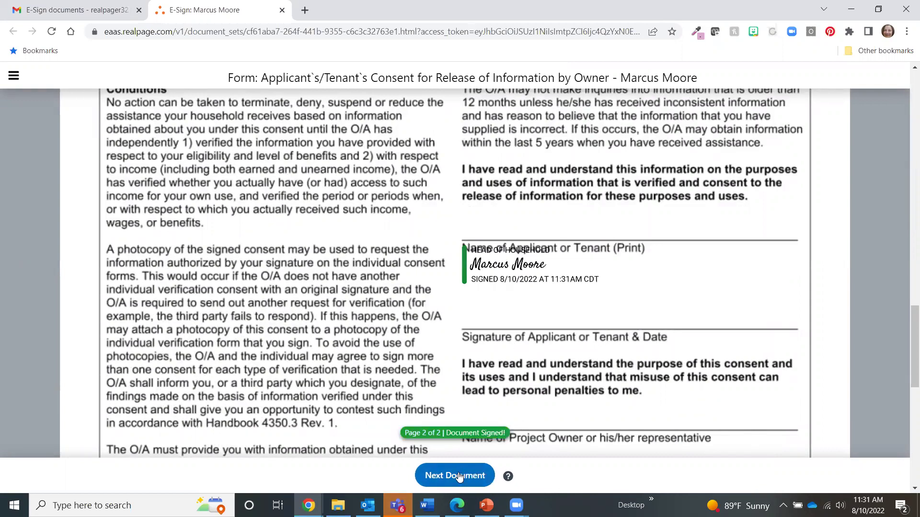
Sign the HUD Fact Sheet as head of household.
left_click(458, 476)
scroll(288, 382, "down", 8)
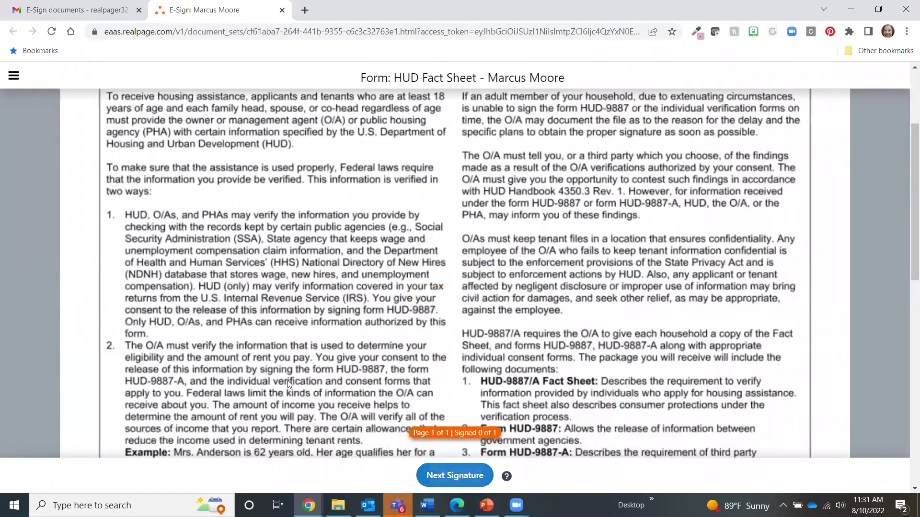
scroll(147, 383, "down", 7)
left_click(142, 400)
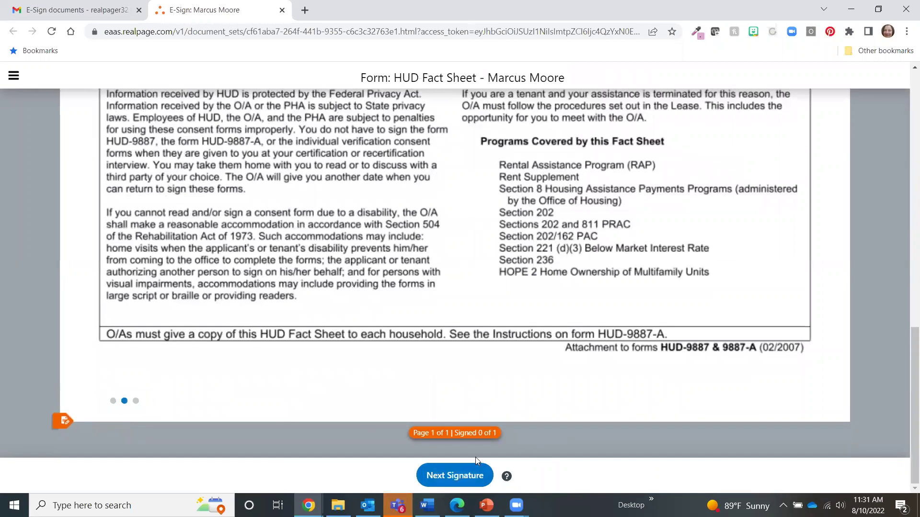
Finish signing, download the signed documents, and close the signing page.
left_click(460, 479)
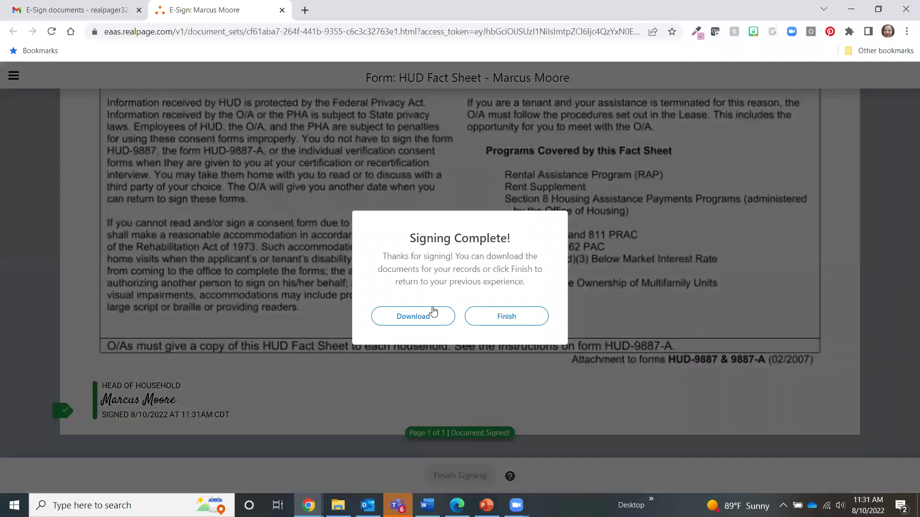
left_click(416, 319)
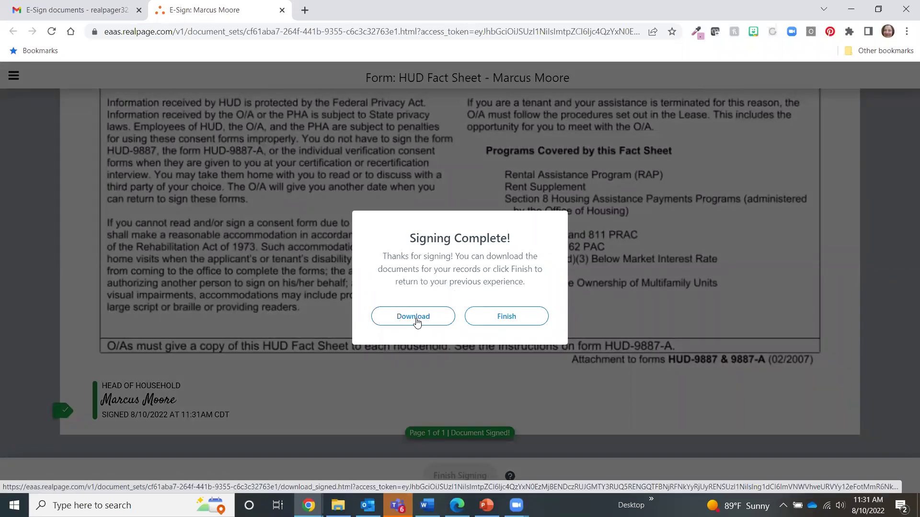
left_click(516, 319)
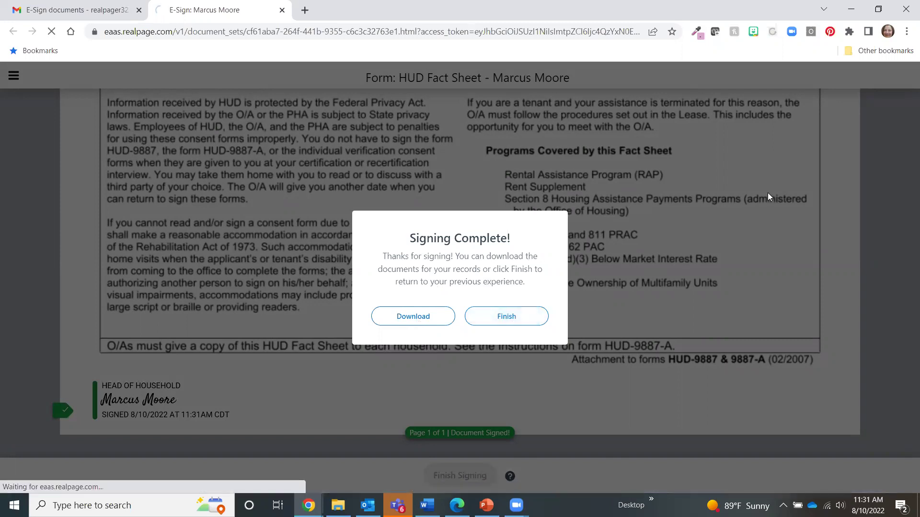
left_click(282, 10)
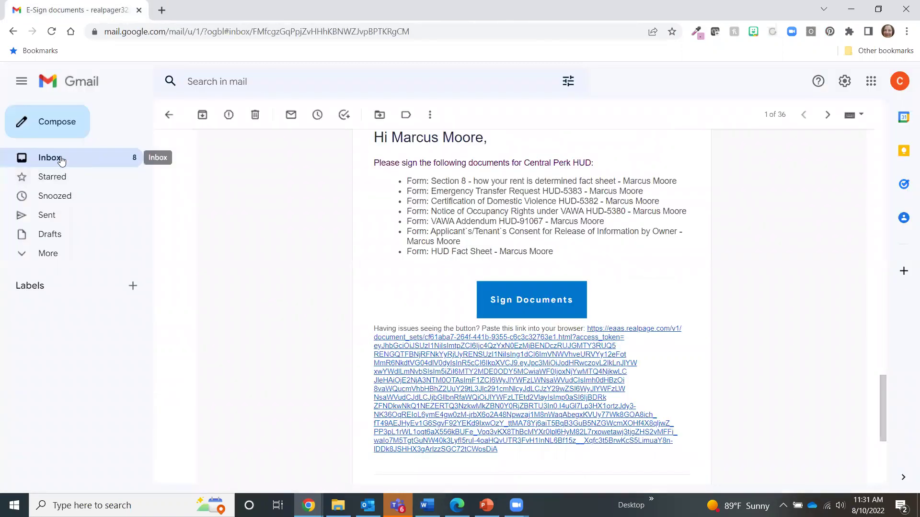
Read the 'Document signature completed' email, return to Inbox, and minimize Chrome to reveal OneSite.
left_click(58, 156)
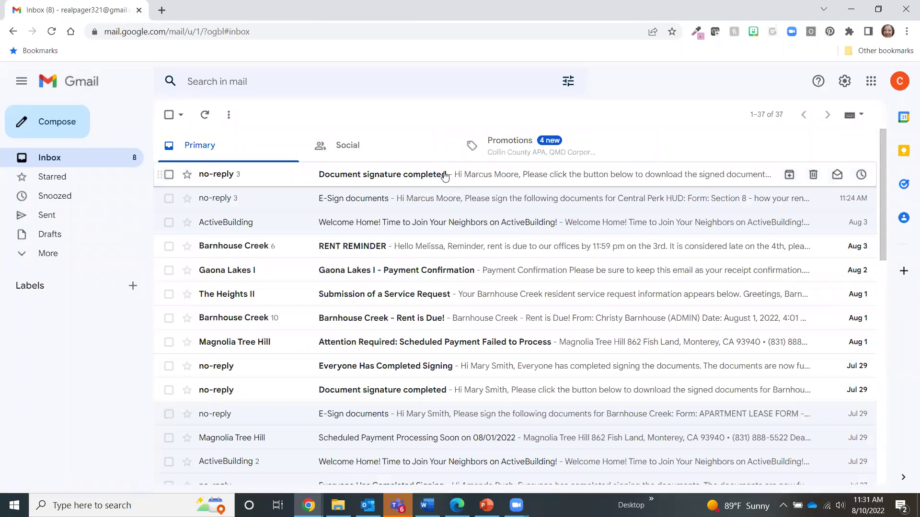
left_click(400, 177)
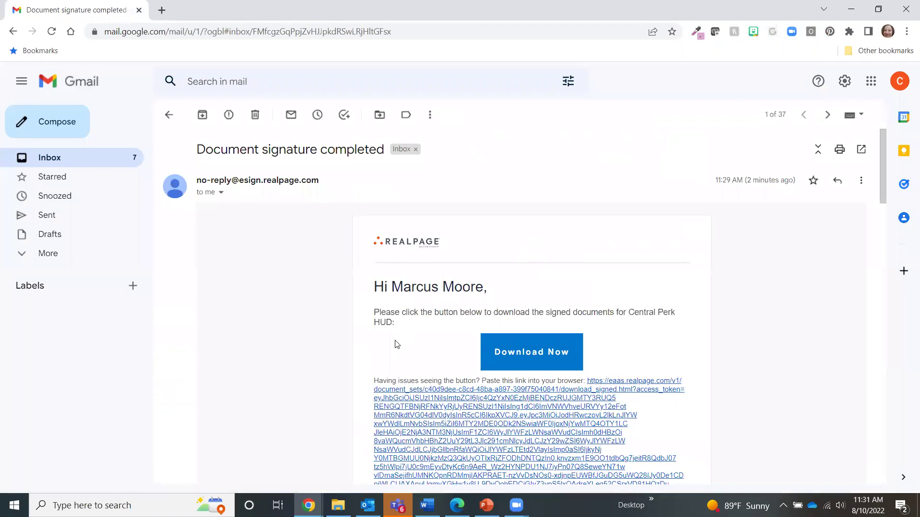
scroll(575, 270, "down", 15)
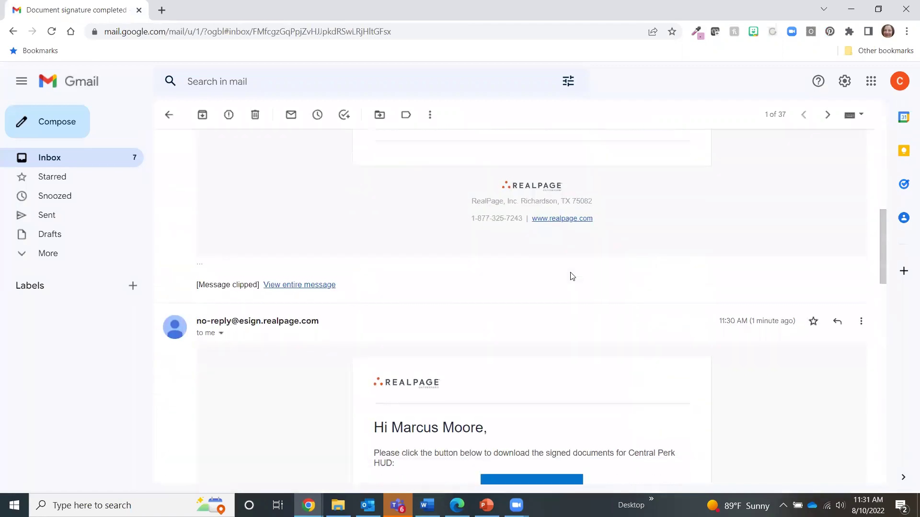
scroll(571, 276, "down", 5)
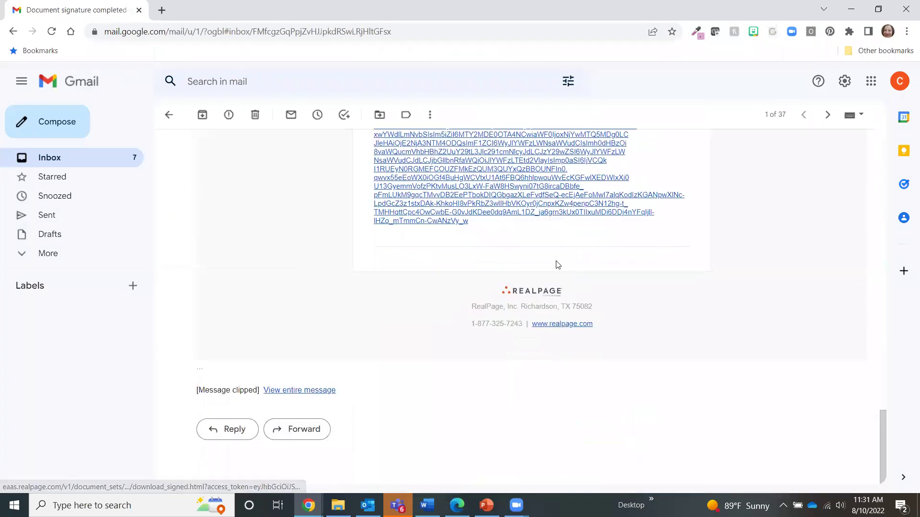
scroll(554, 263, "up", 10)
left_click(62, 157)
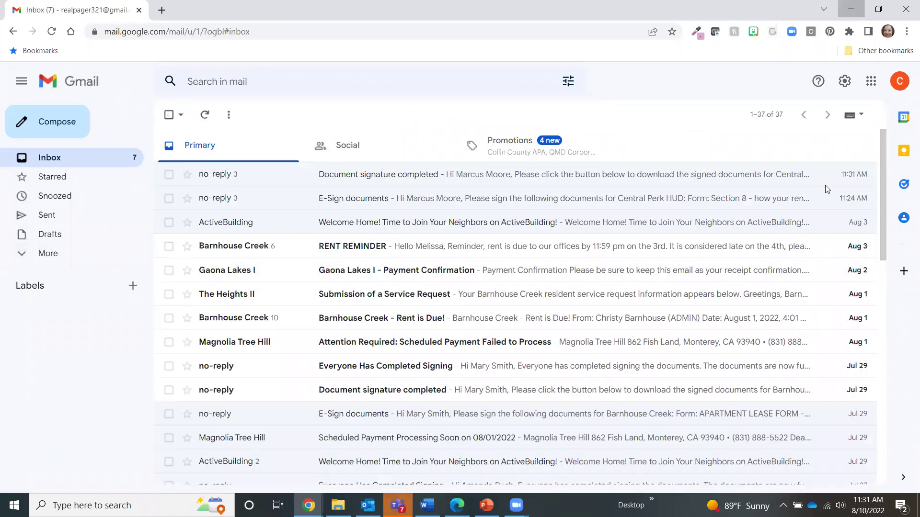
left_click(851, 9)
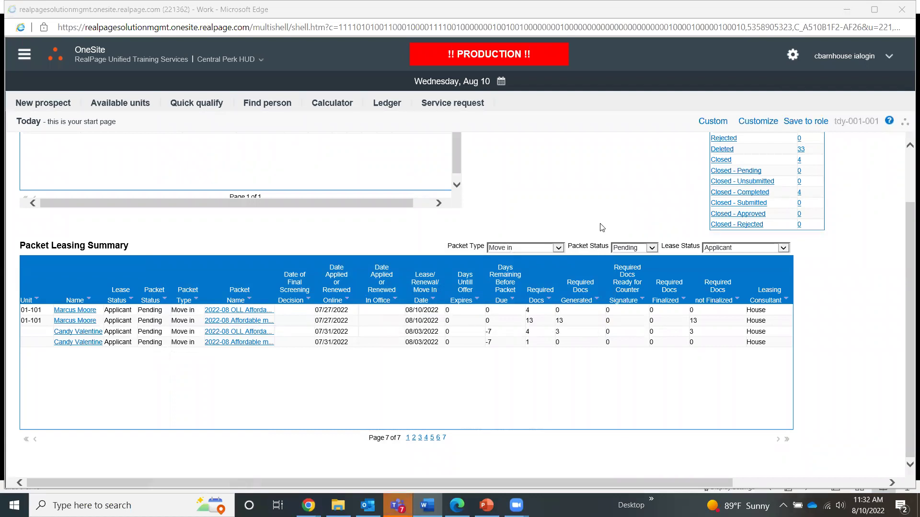
Refresh the packet list by switching Lease Status to All and back to Applicant.
left_click(784, 248)
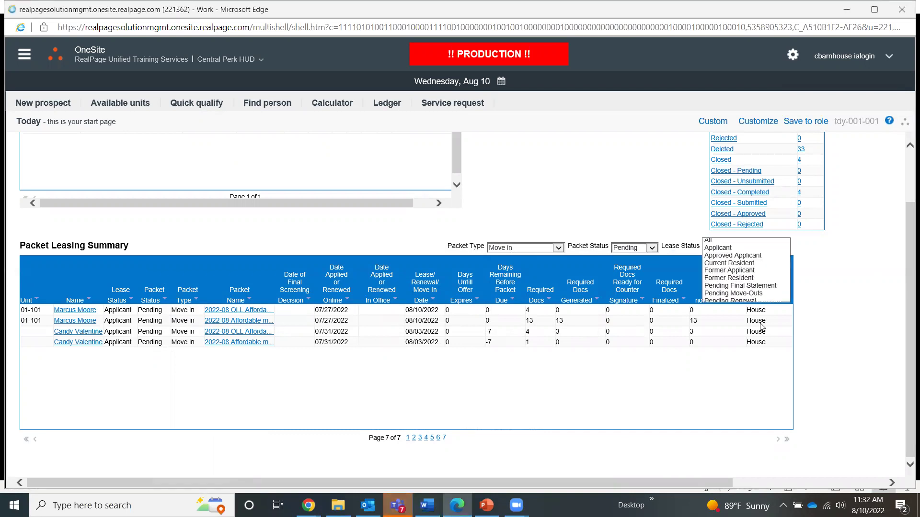
left_click(781, 323)
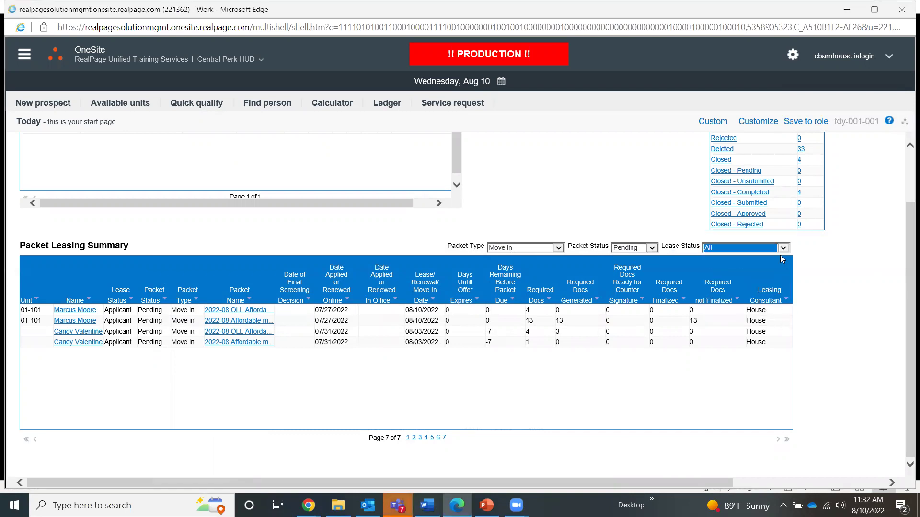
left_click(781, 247)
left_click(723, 263)
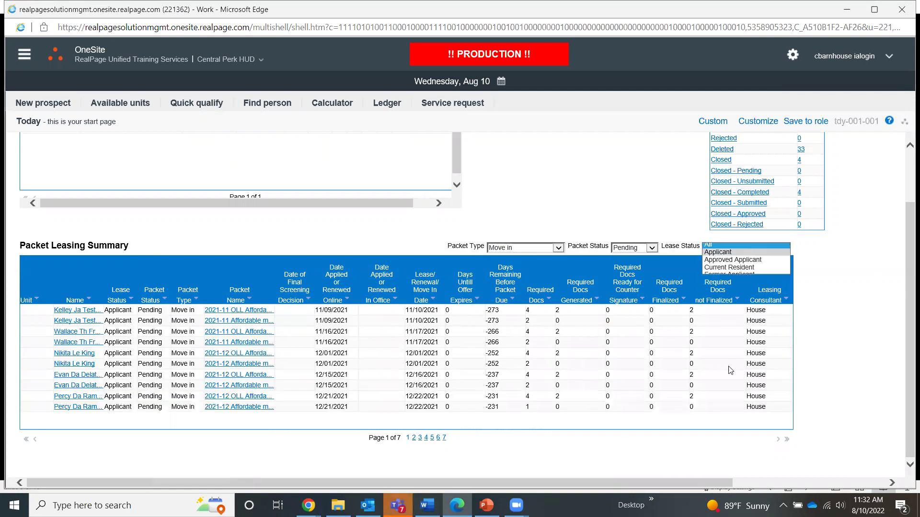
Go to the last page and open the unit 01-101 Affordable move-in packet.
left_click(445, 438)
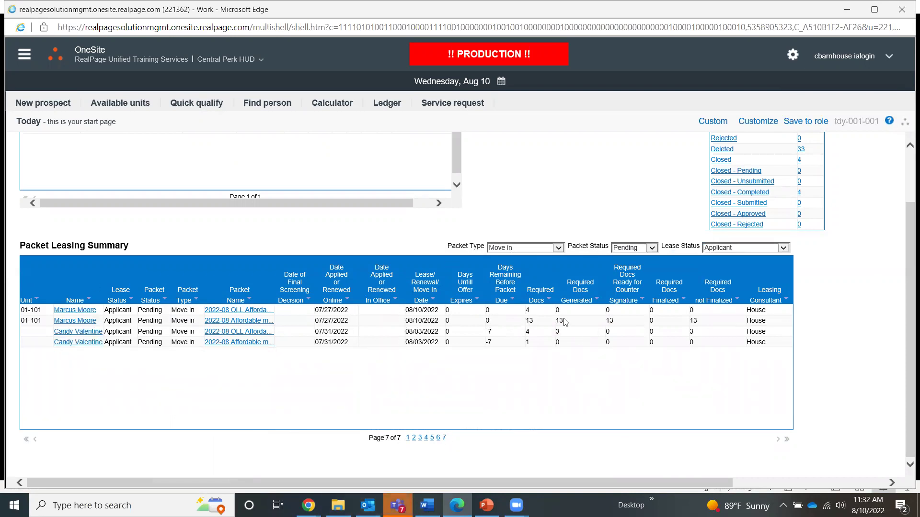
left_click(614, 324)
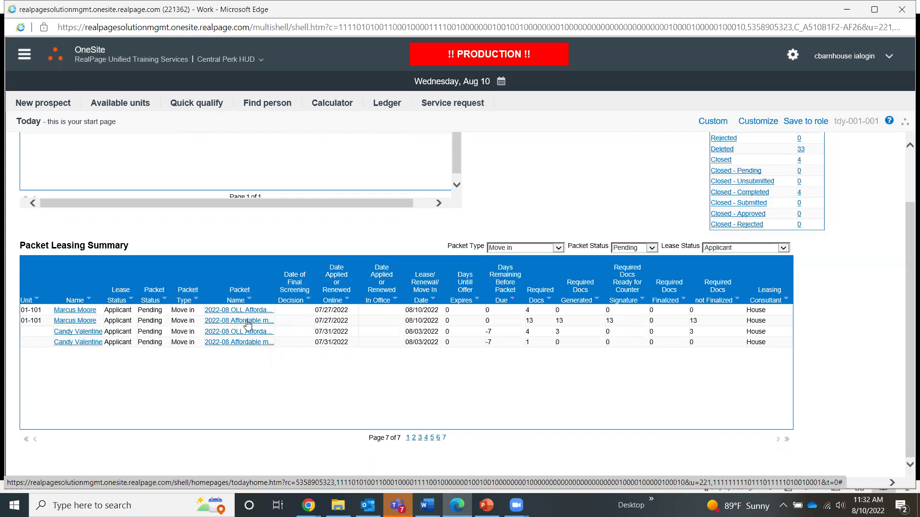
left_click(247, 324)
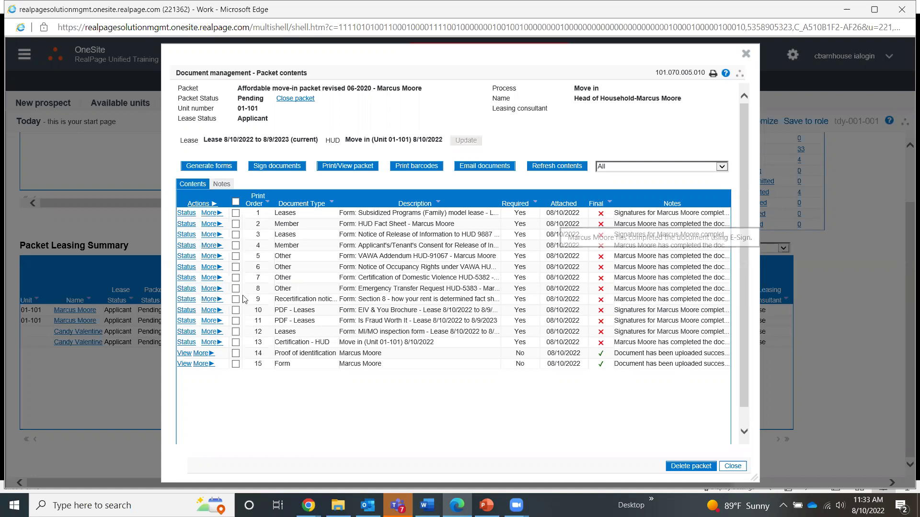
Check that the row 4 consent form's head of household signature is Completed, then close the details.
left_click(186, 246)
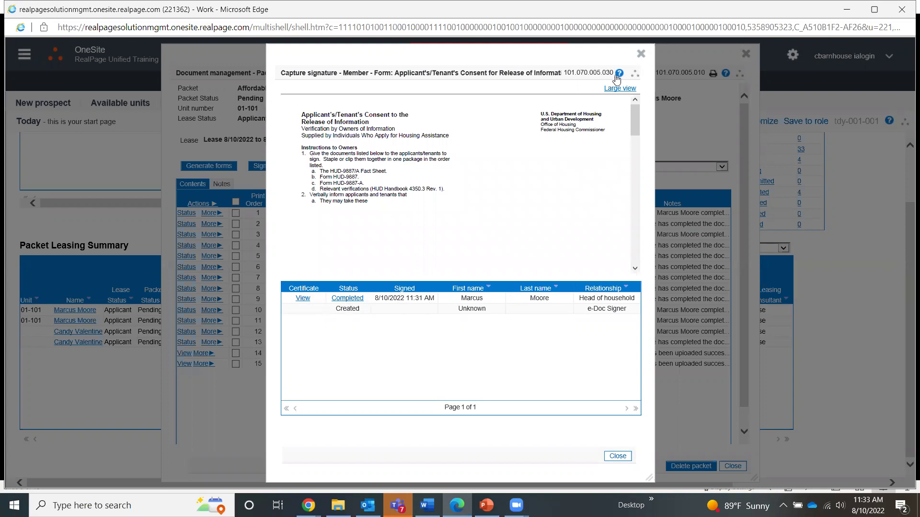
left_click(641, 54)
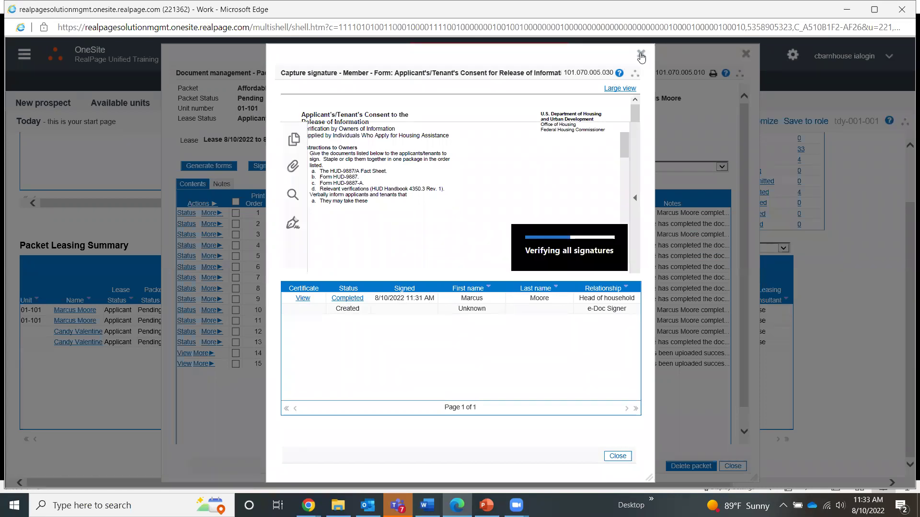
left_click(641, 54)
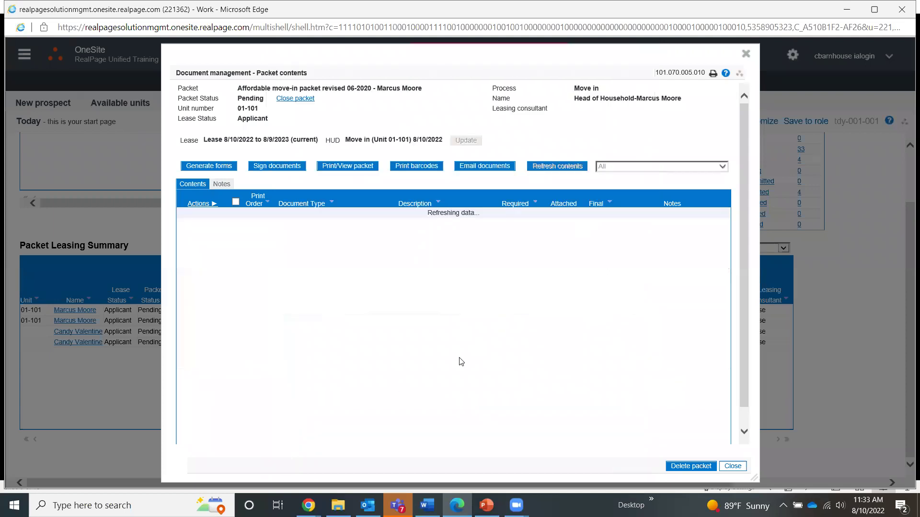
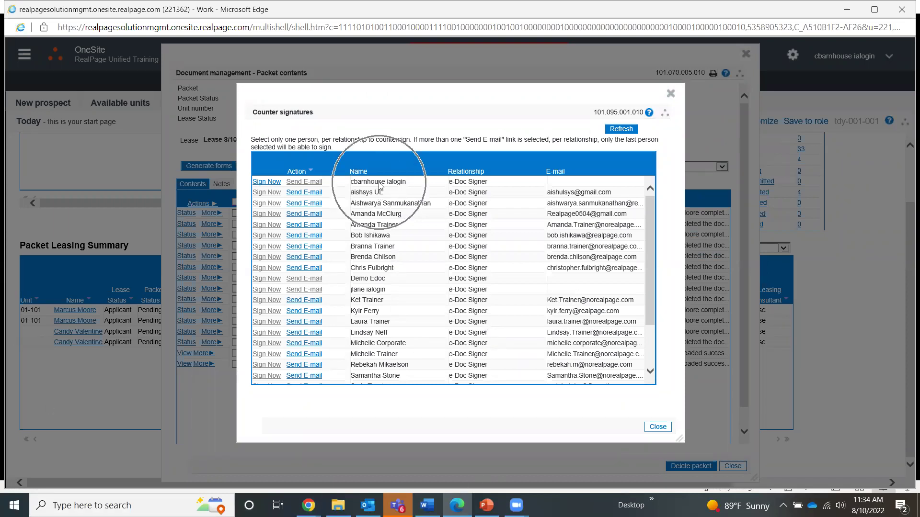
Choose Sign Now on your own staff signer row to launch the E-Sign window.
left_click(265, 184)
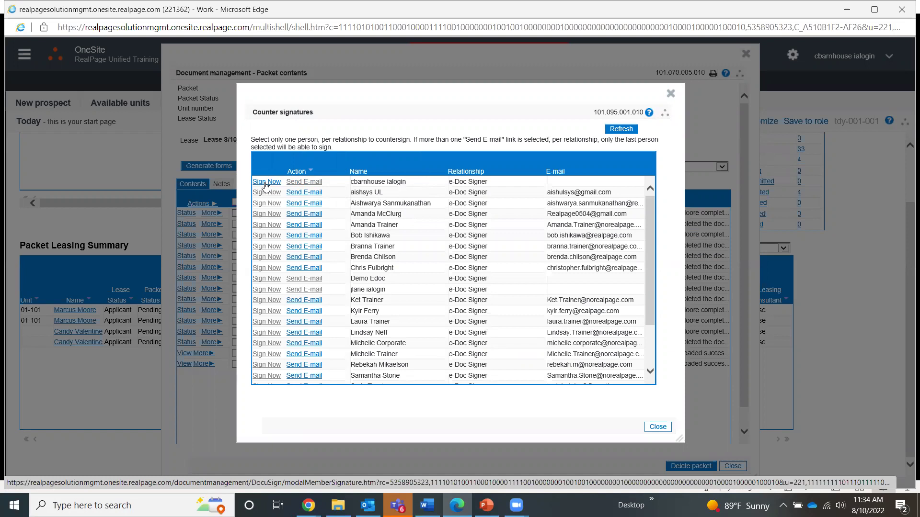
left_click(265, 184)
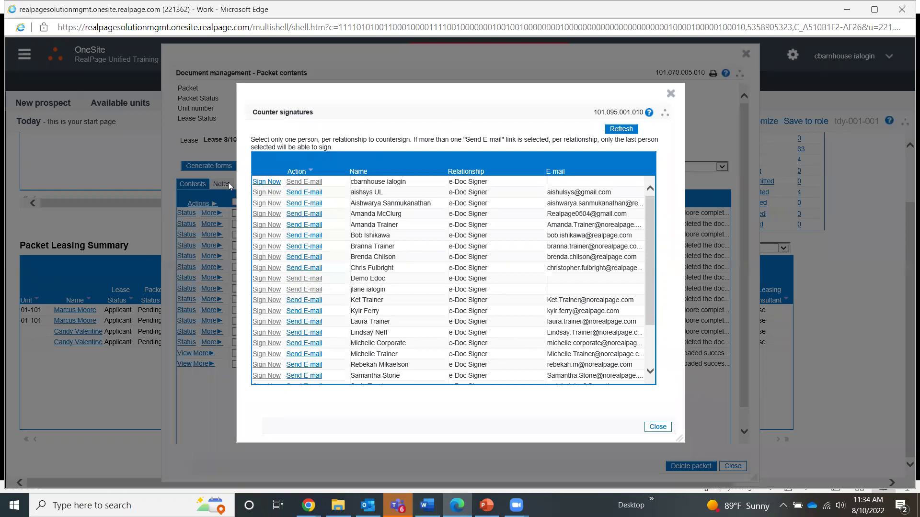
left_click(267, 183)
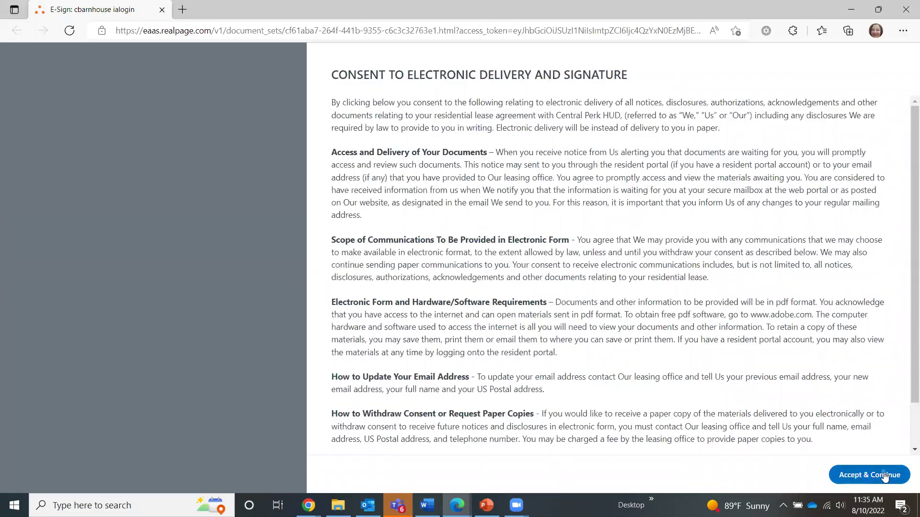
Accept the electronic consent, countersign the first document set in bulk, and finish.
left_click(885, 476)
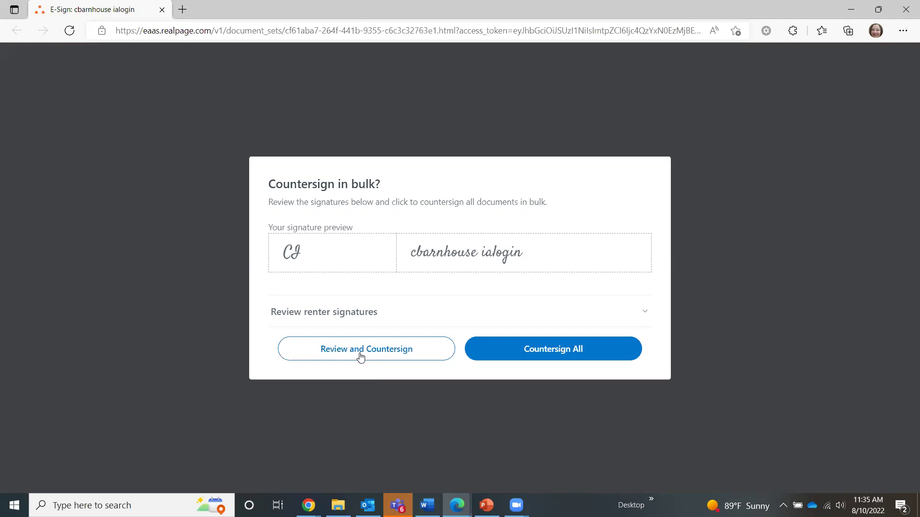
left_click(389, 352)
left_click(573, 353)
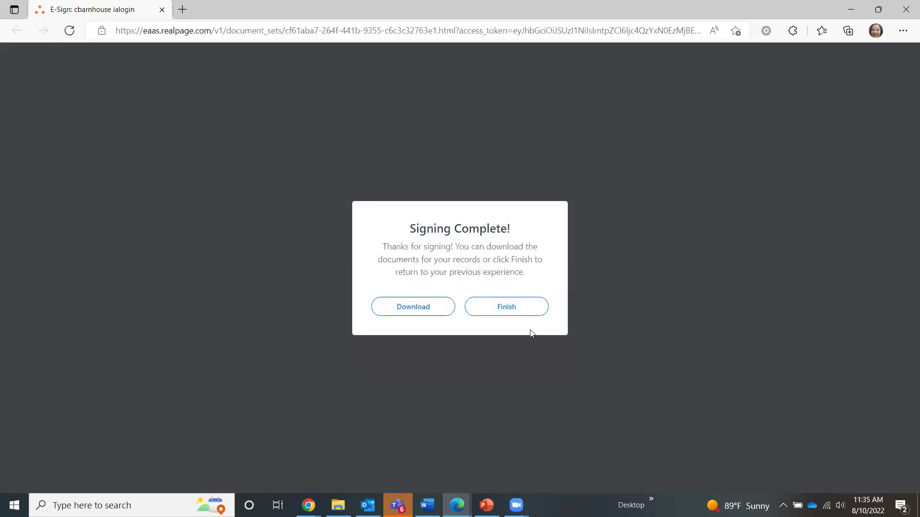
left_click(504, 309)
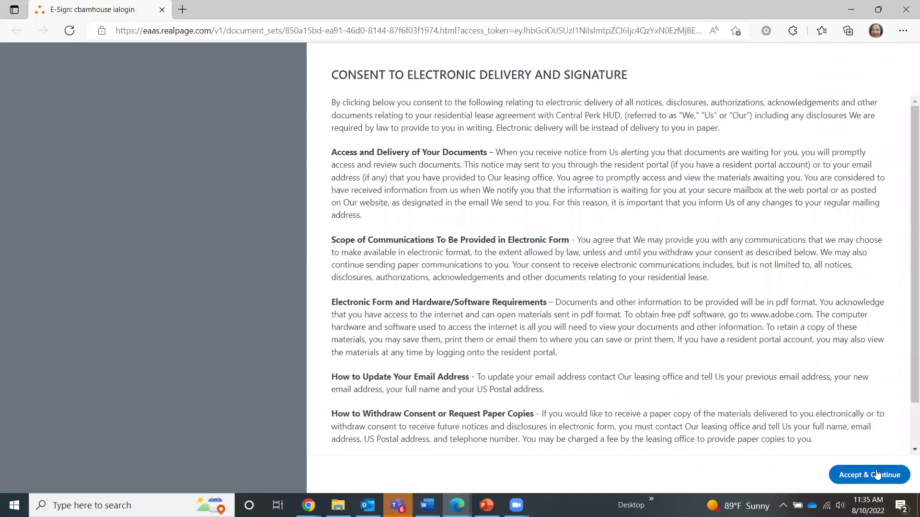
Accept consent, countersign all of the second document set, and close its confirmation page.
left_click(872, 474)
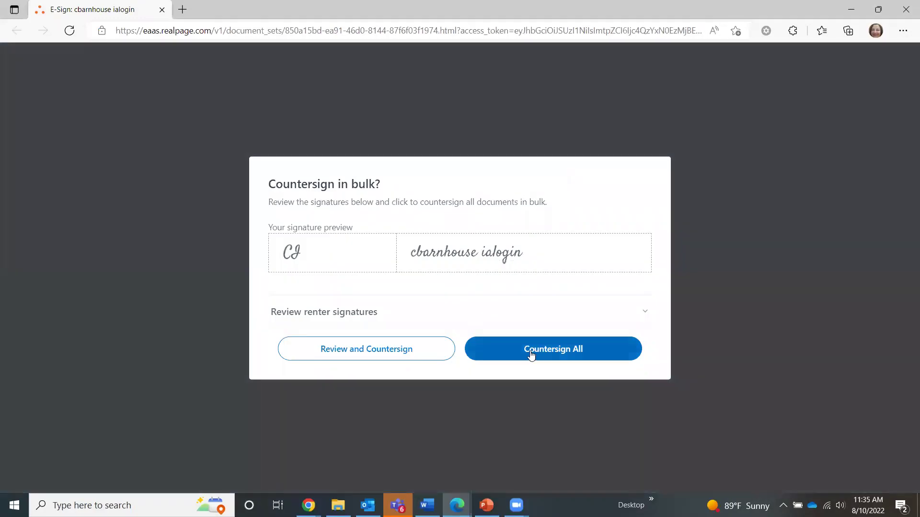
left_click(529, 352)
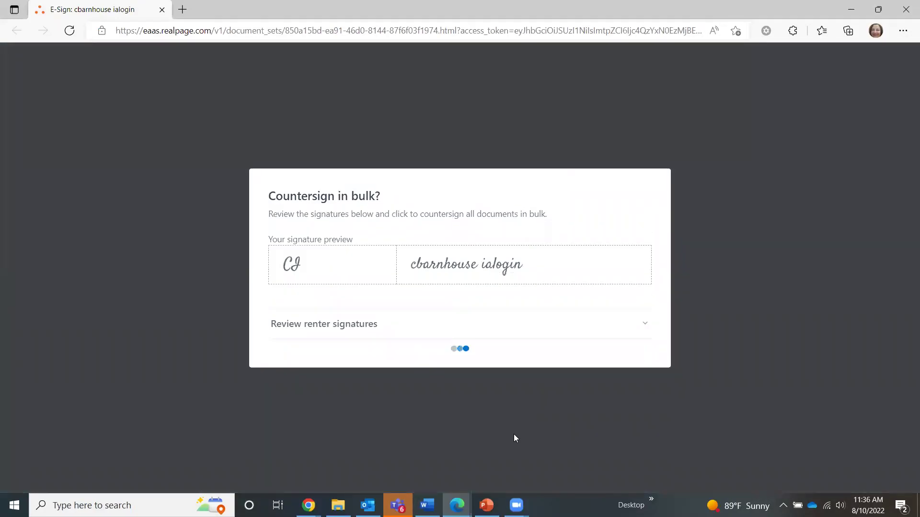
left_click(522, 310)
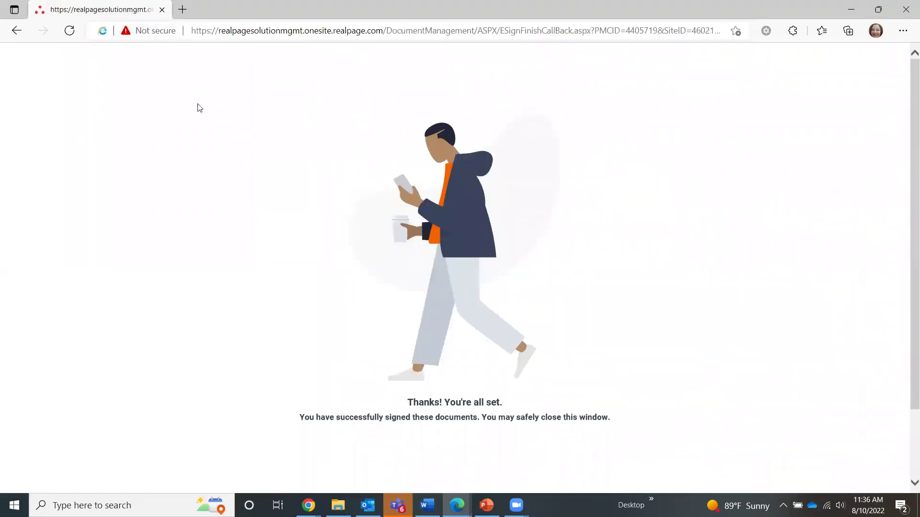
left_click(162, 10)
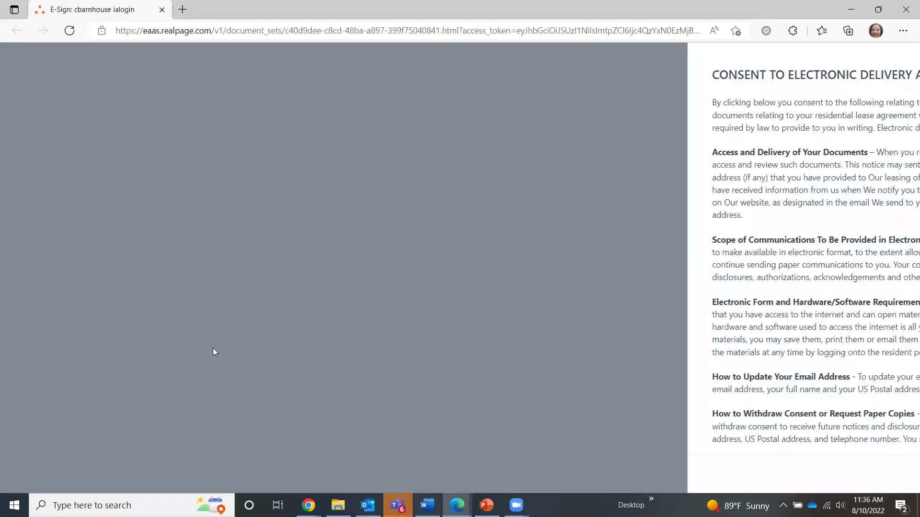
Countersign the third document set in bulk and close the finished signing window.
left_click(876, 476)
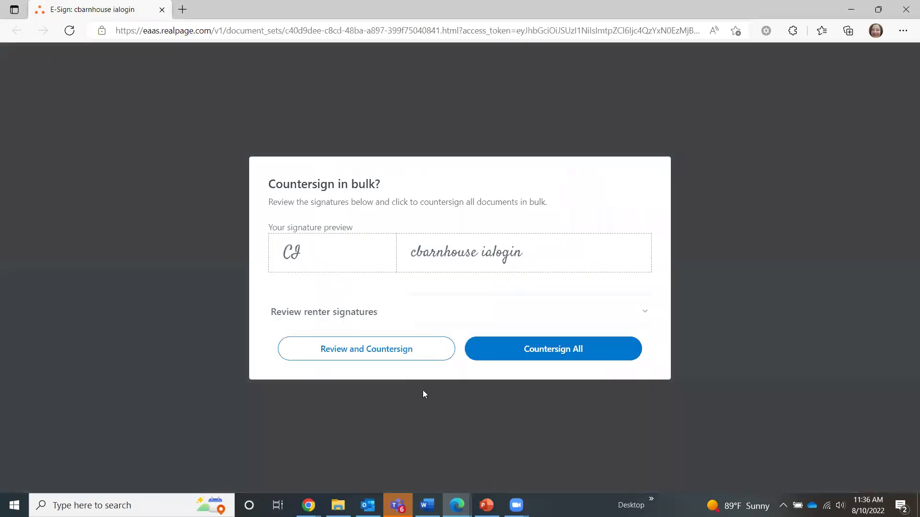
left_click(585, 351)
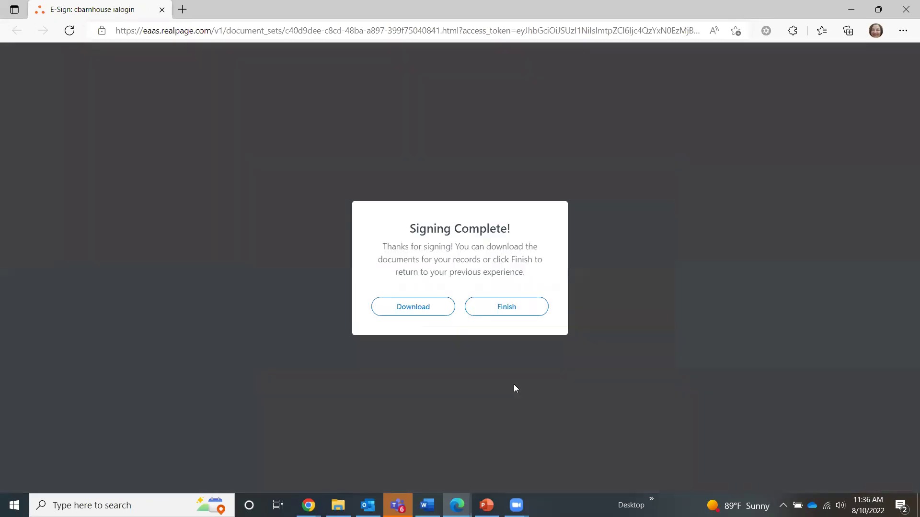
left_click(505, 309)
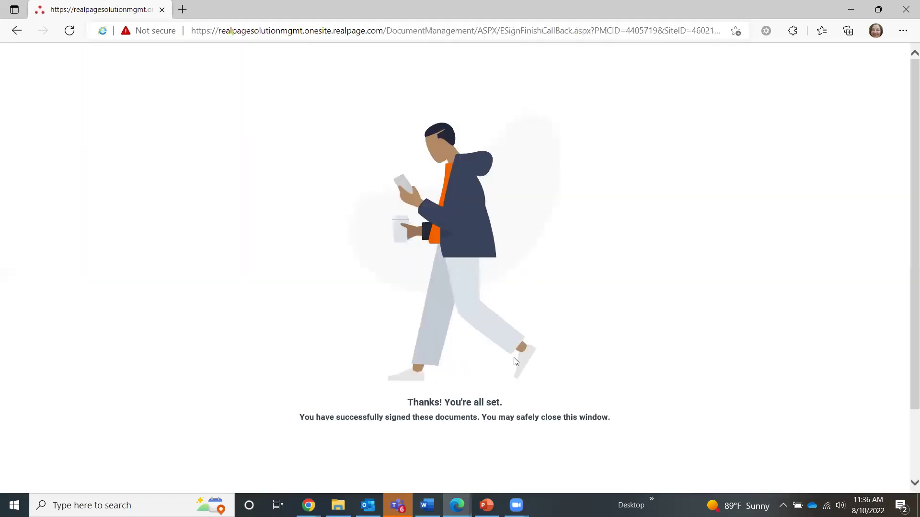
left_click(162, 11)
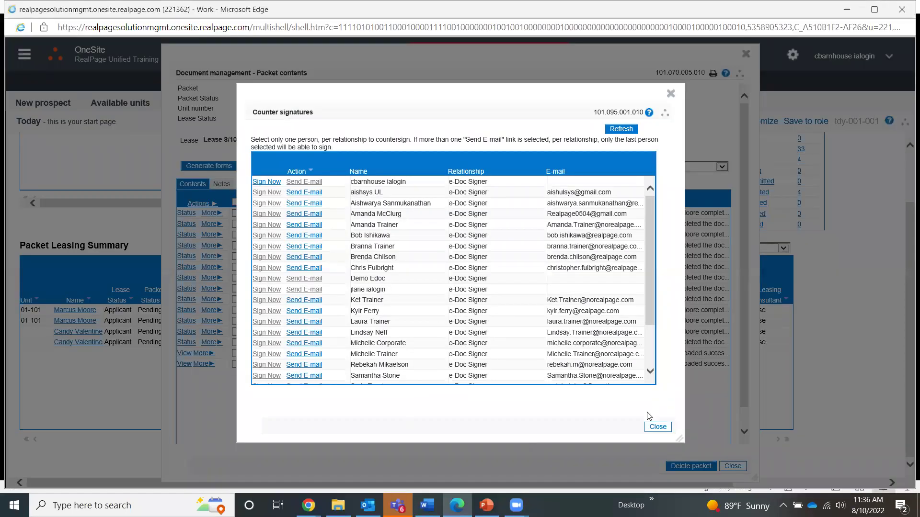
Close the Counter signatures list and refresh the packet so all 15 documents show final.
left_click(658, 427)
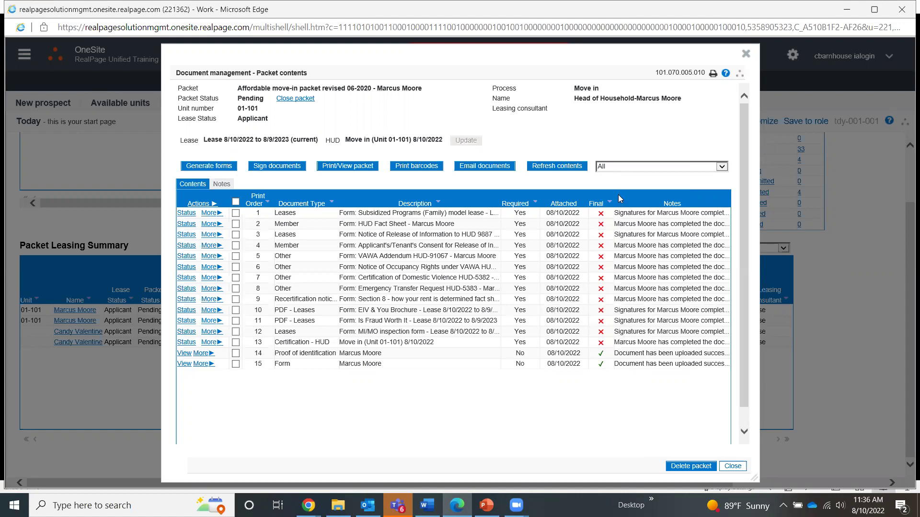
left_click(556, 170)
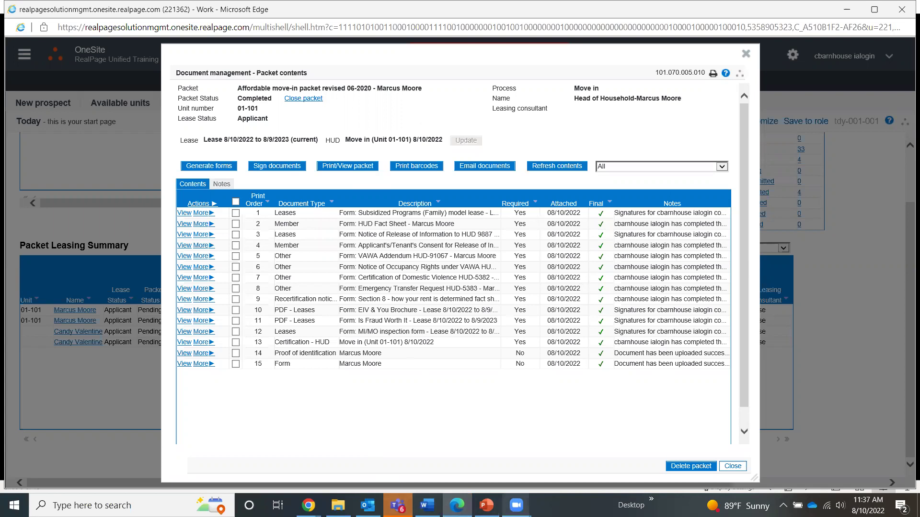
mouse_move(309, 506)
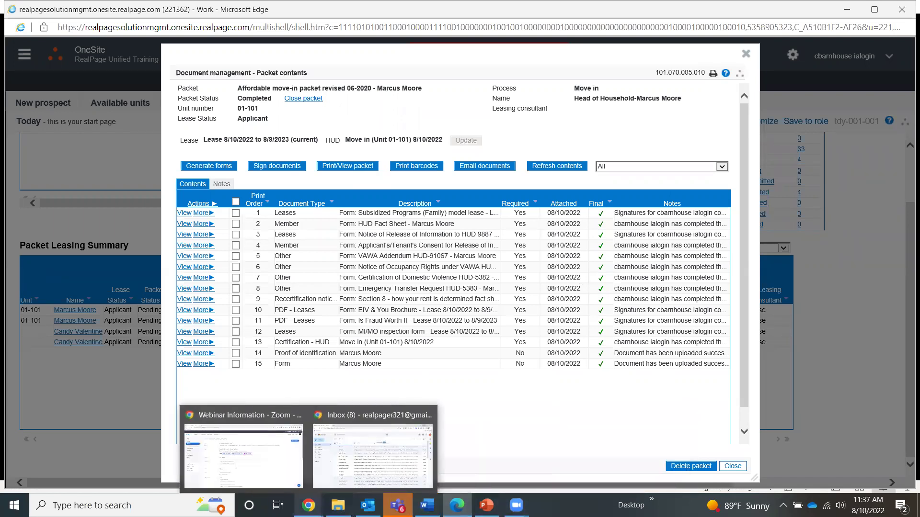
left_click(352, 470)
left_click(403, 177)
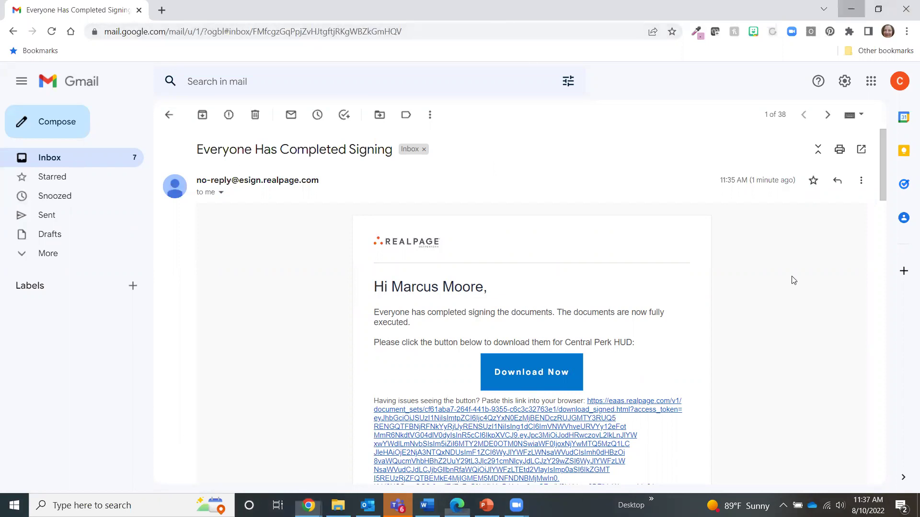
key("alt+Tab")
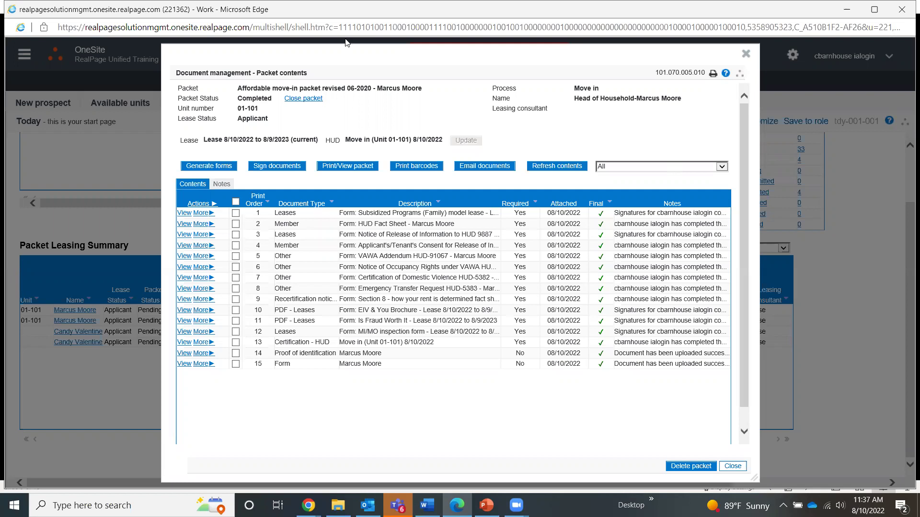
Select all packet documents, then untick Certification - HUD and Proof of identification.
left_click(297, 101)
left_click(298, 102)
left_click(235, 202)
left_click(319, 100)
left_click(235, 343)
left_click(236, 355)
Remove the selected documents from the packet, confirming the permanent delete with Yes.
left_click(199, 205)
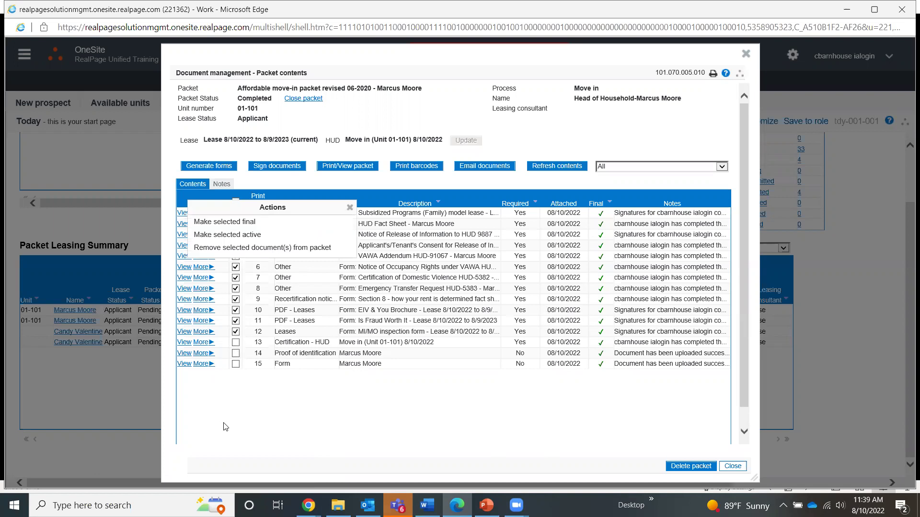
left_click(253, 248)
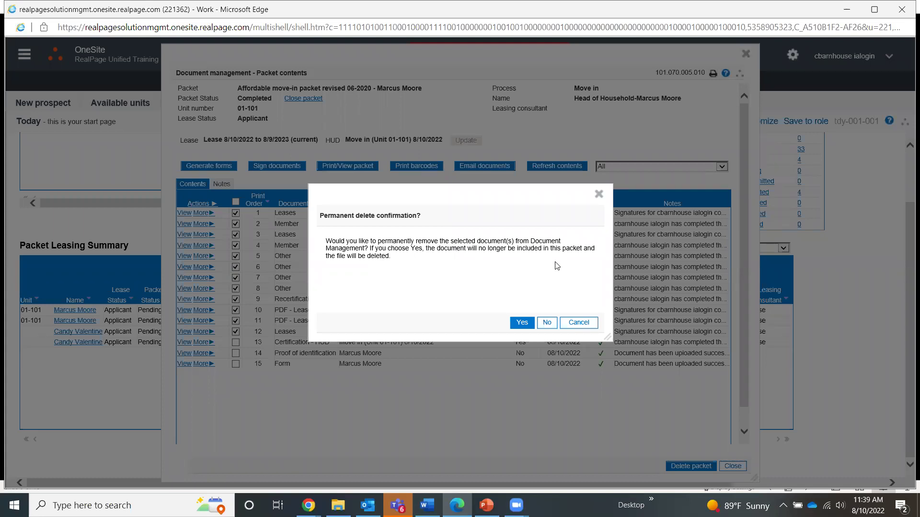
left_click(521, 323)
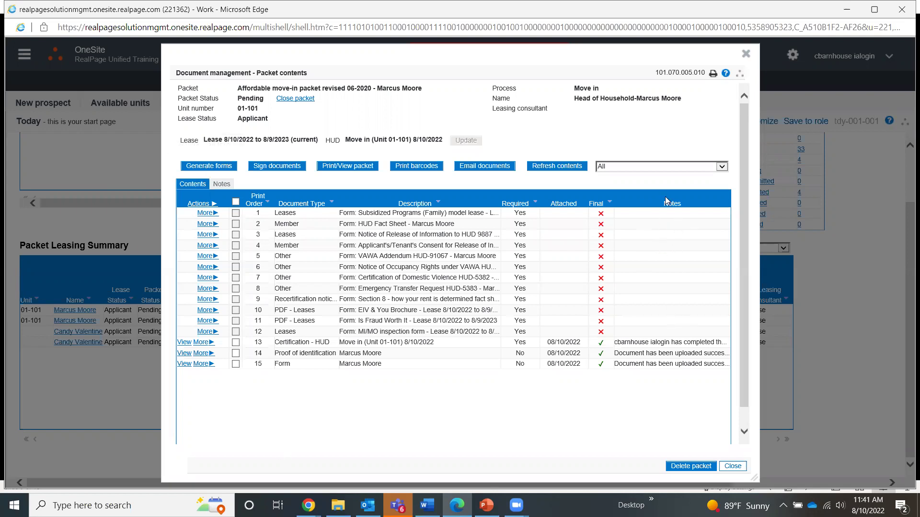
key("ctrl")
key("ctrl")
key("ctrl")
key("ctrl")
Close the packet contents and go to page 7 of the Packet Leasing Summary.
left_click(745, 54)
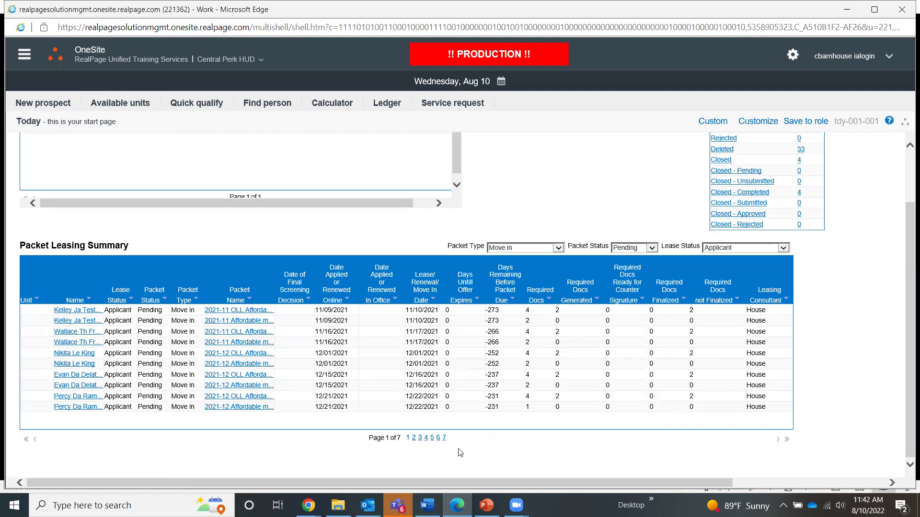
left_click(443, 439)
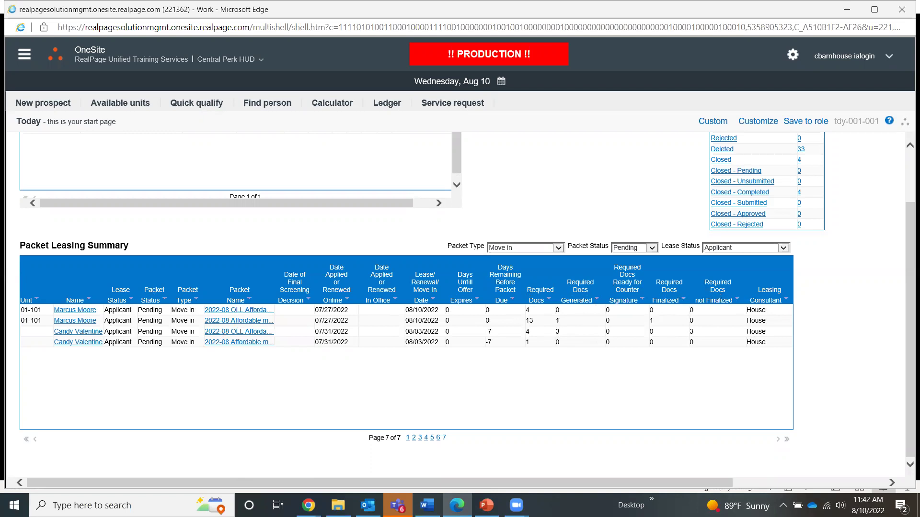
Bring up the Change property list from the header and page to the next properties.
left_click(226, 59)
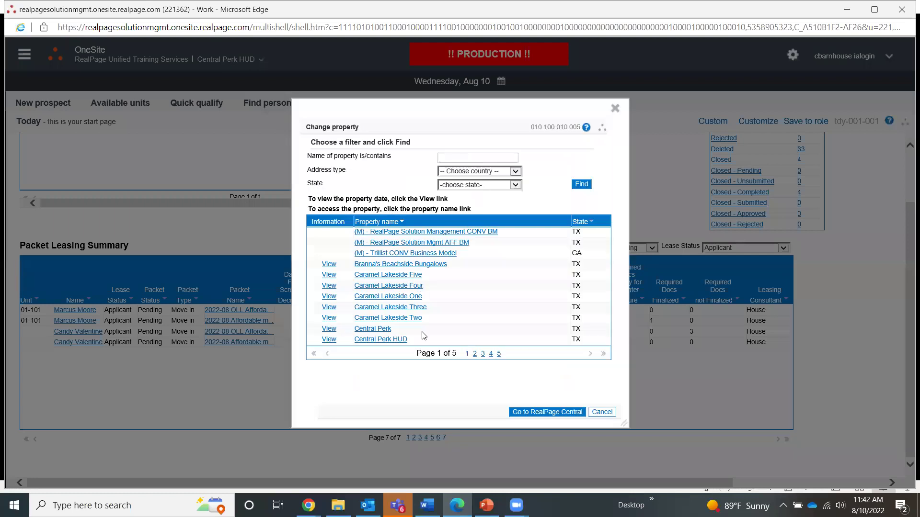
left_click(474, 354)
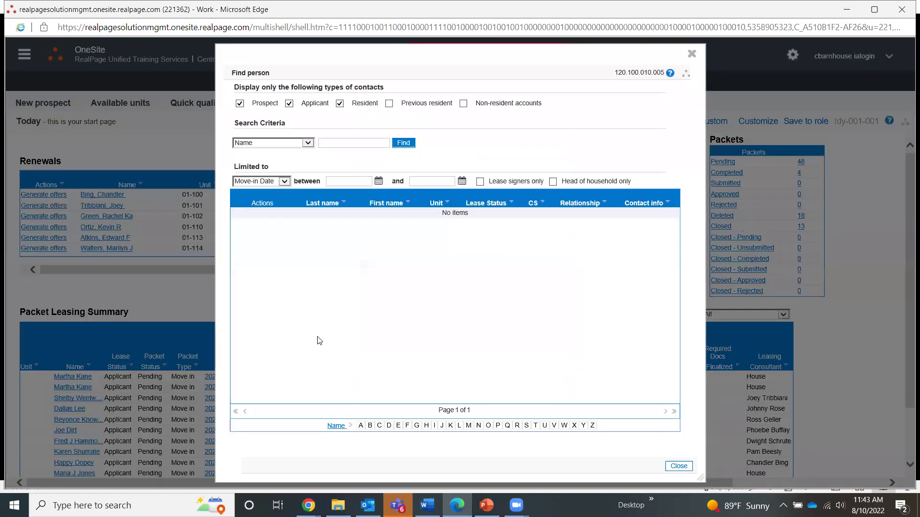
Search Find person by the resident's last name and view the unit 04-413 head of household.
type("dube")
left_click(399, 145)
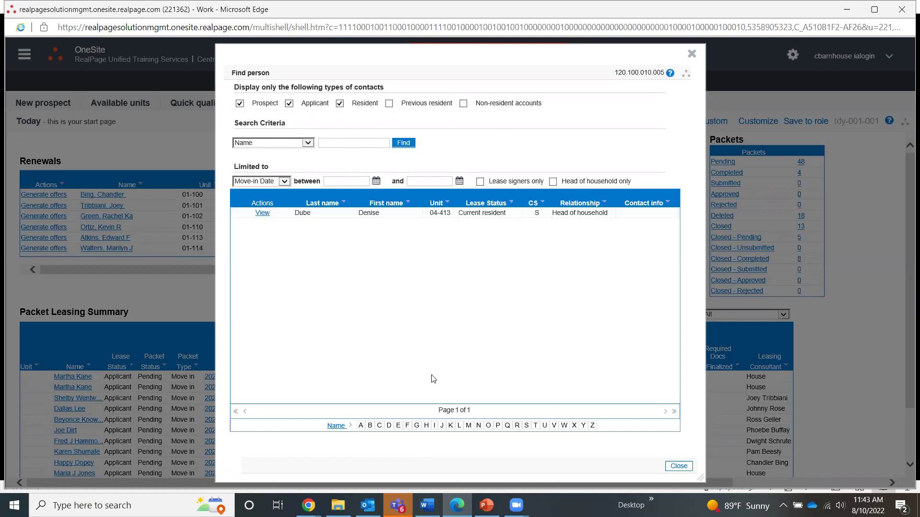
left_click(263, 213)
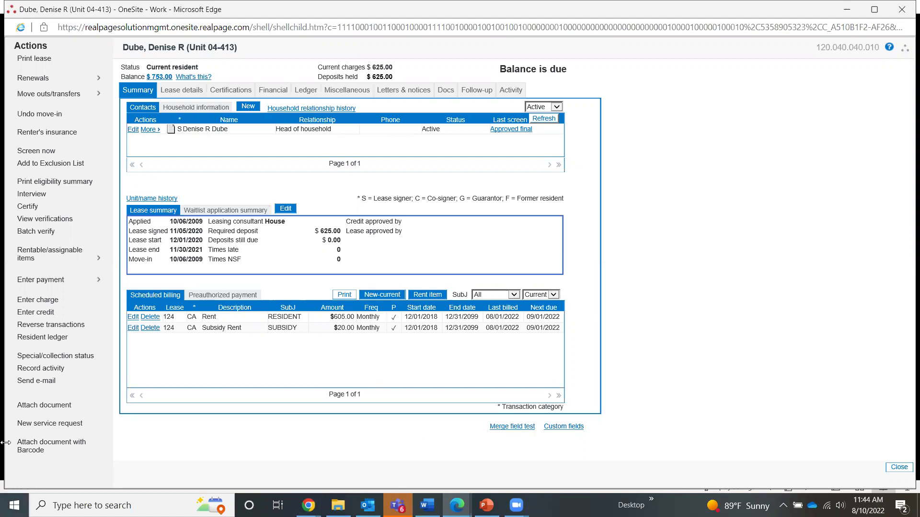
Show the Certifications tab and open More actions on the 12/01/2019 Annual certification.
left_click(231, 92)
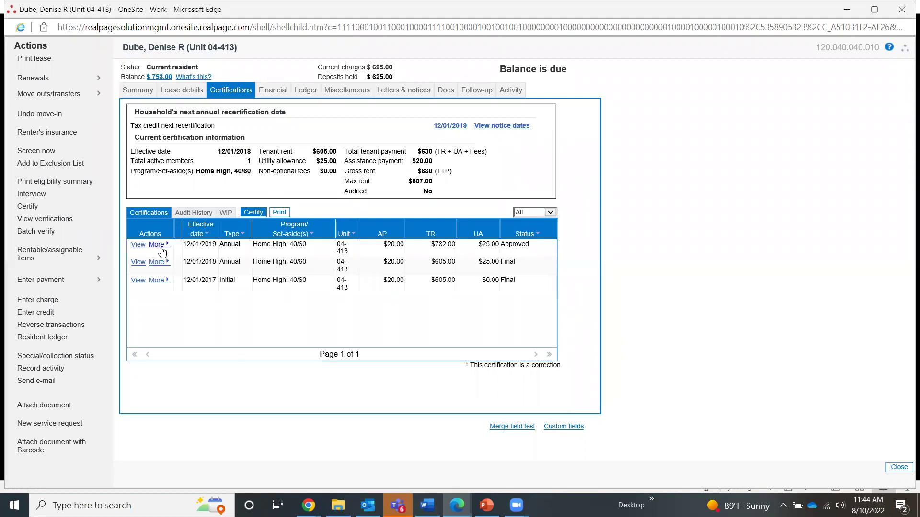
key("ctrl")
key("ctrl")
key("ctrl")
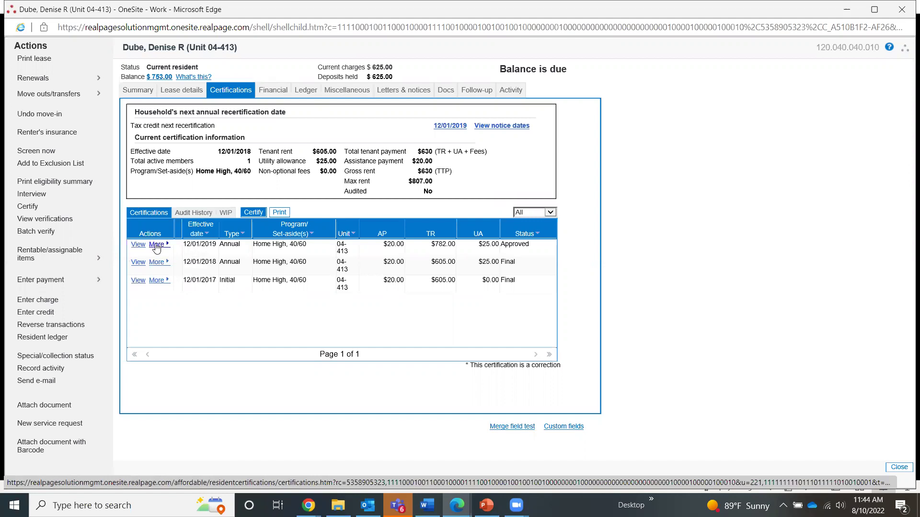
left_click(156, 247)
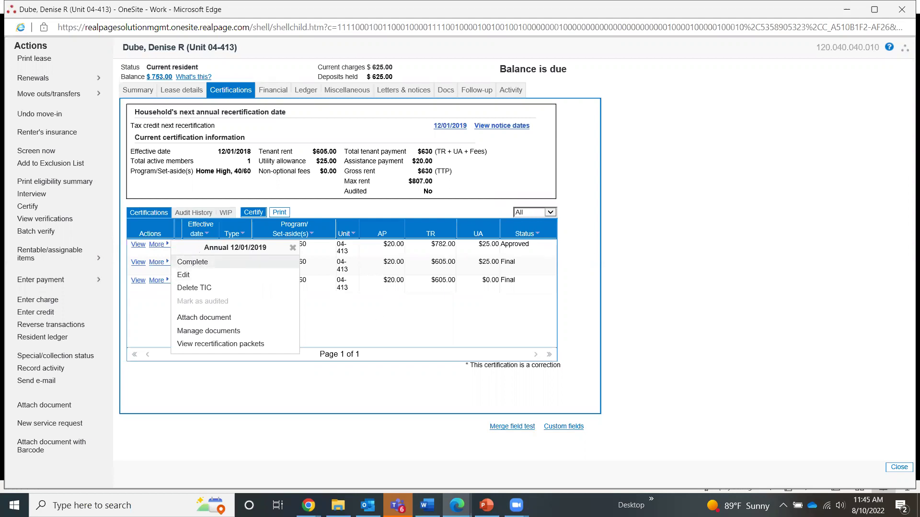
Open Complete certification for the 12/01/2019 annual recertification, then switch to the PowerPoint slide show.
left_click(192, 262)
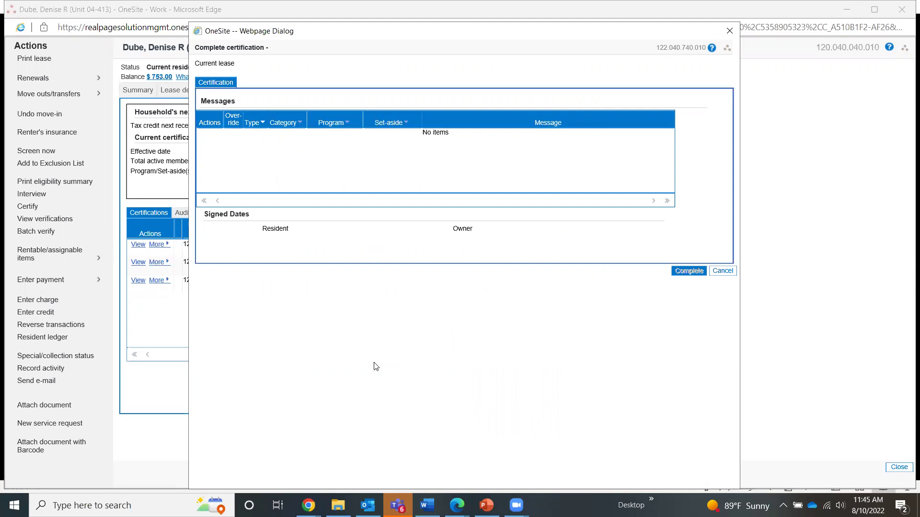
left_click(281, 83)
key("ctrl")
key("ctrl")
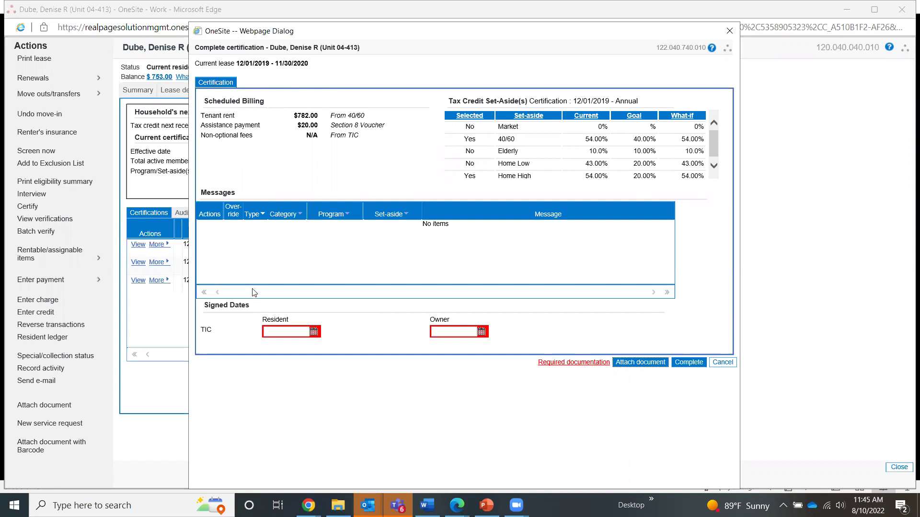
left_click(486, 506)
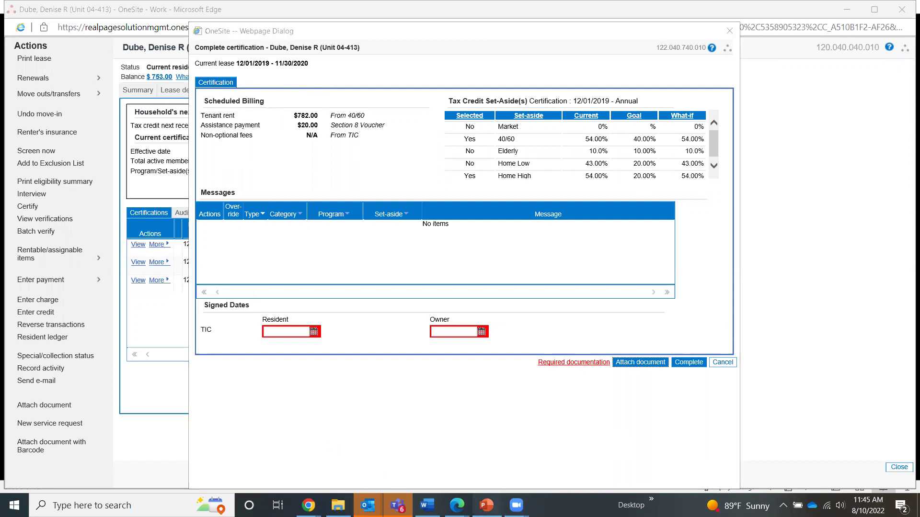
left_click(363, 435)
Advance the slide show to slide 11, showing lease renewal set to Yes for 08/01/2018–07/31/2019.
left_click(227, 398)
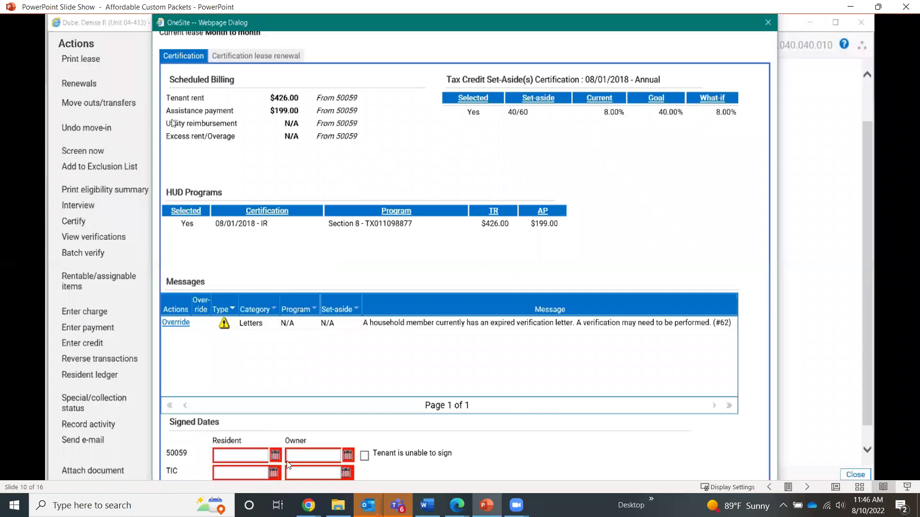
key("Right")
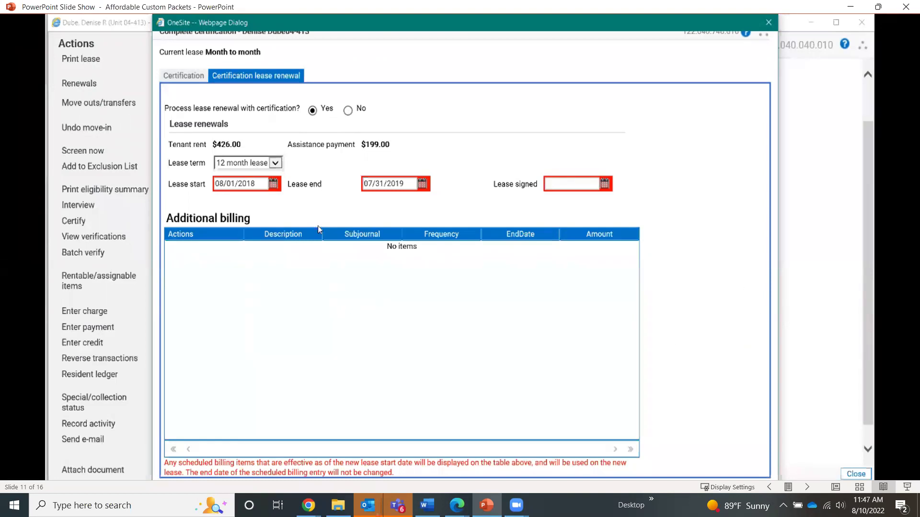
Point out the empty Lease signed date and Additional billing table, then advance to slide 12.
left_click(562, 189)
left_click(377, 325)
left_click(378, 306)
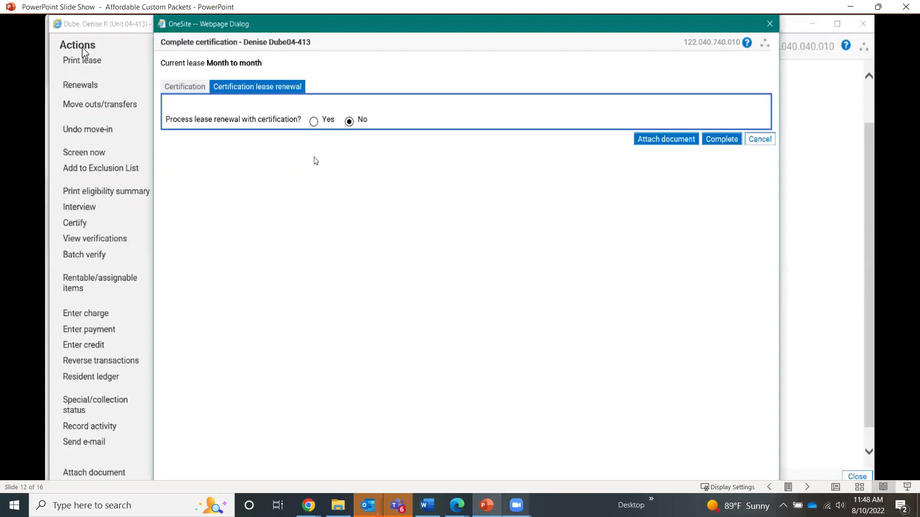
Enter 12/01/2019 as both the resident and owner TIC signed dates, then bring up Required documentation.
mouse_move(458, 506)
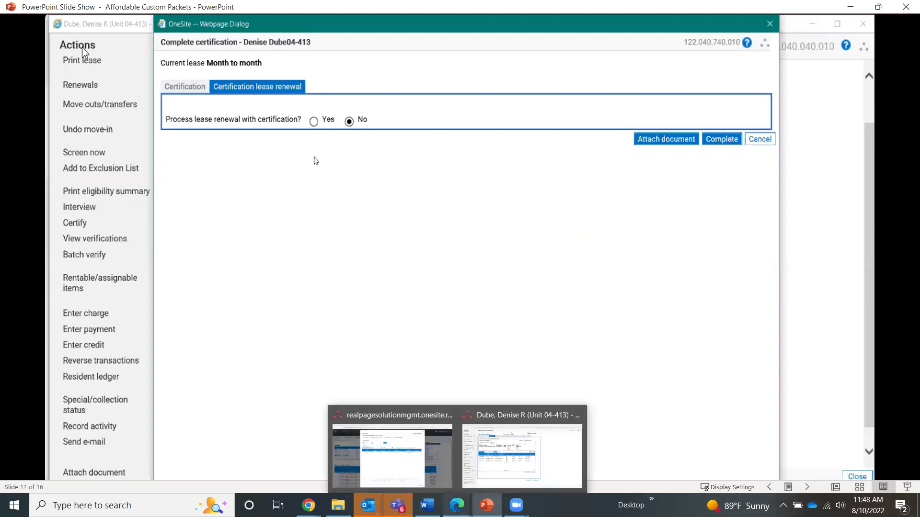
left_click(507, 476)
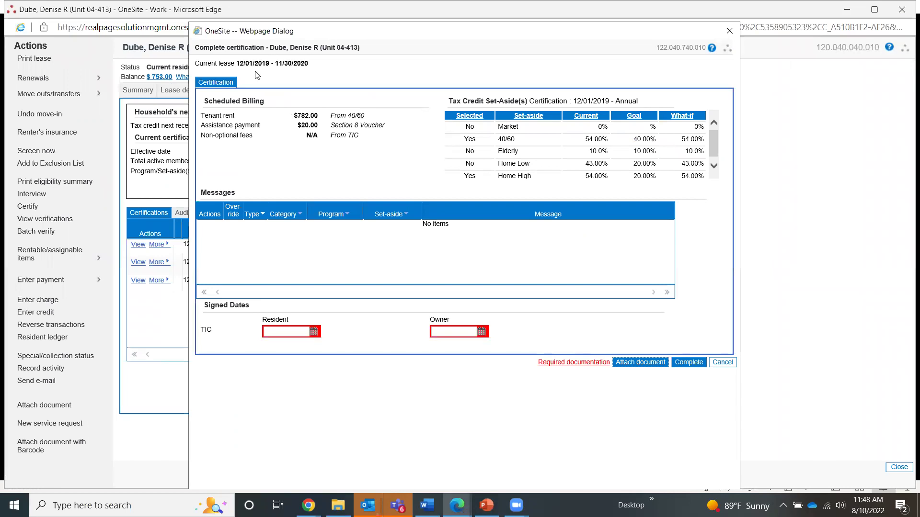
left_click(285, 330)
mouse_move(271, 331)
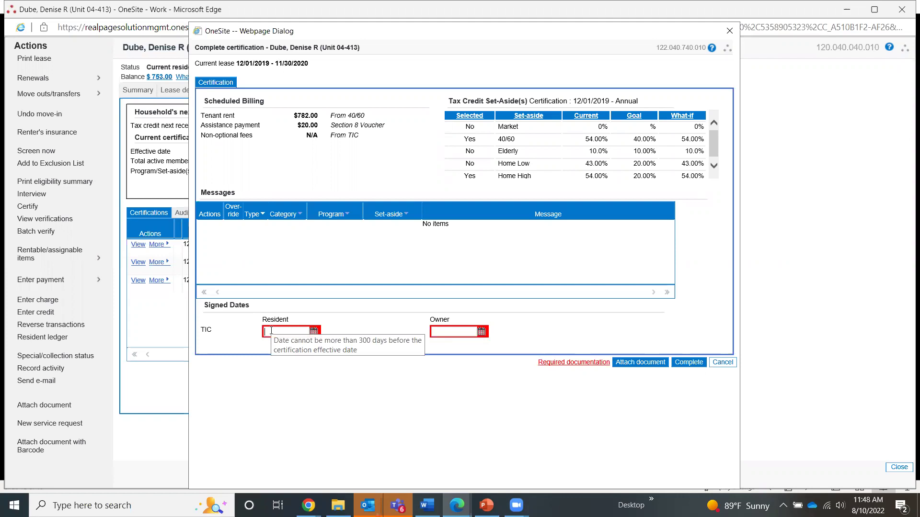
type("12")
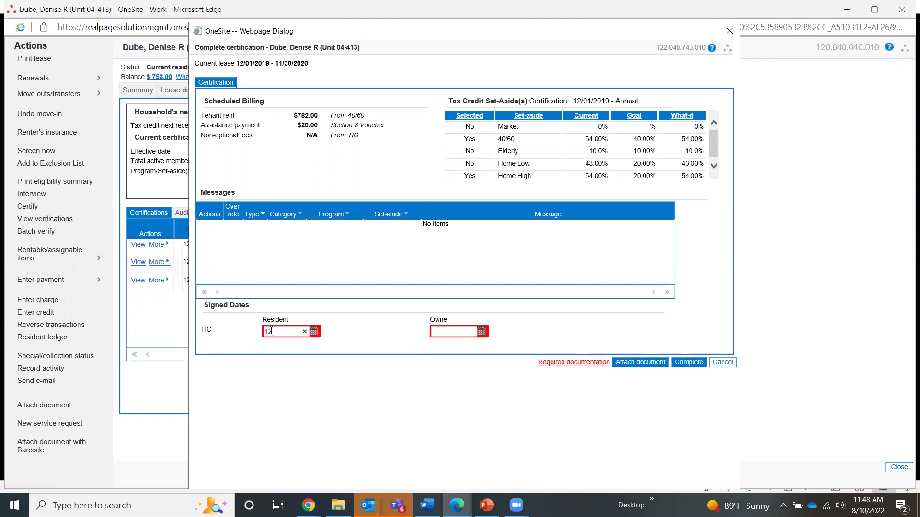
type("/01/2019")
key("Tab")
type("12")
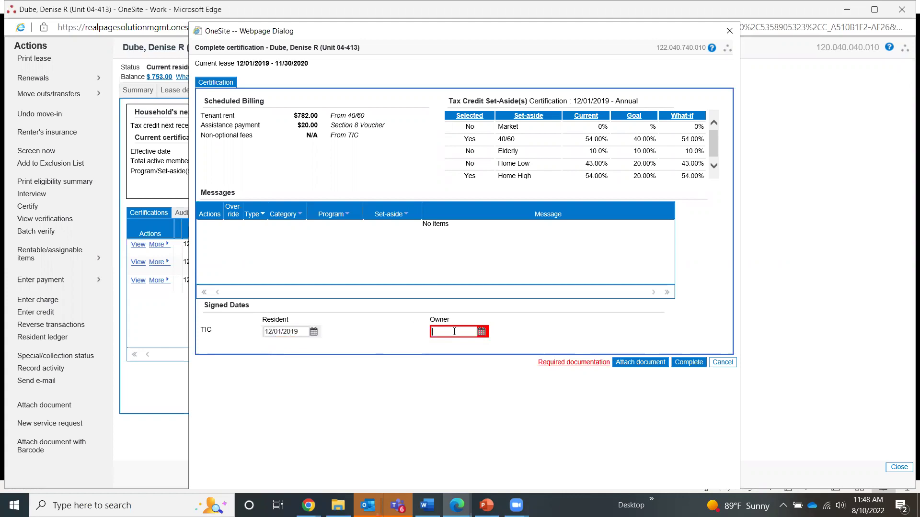
type("/01/2019")
left_click(460, 416)
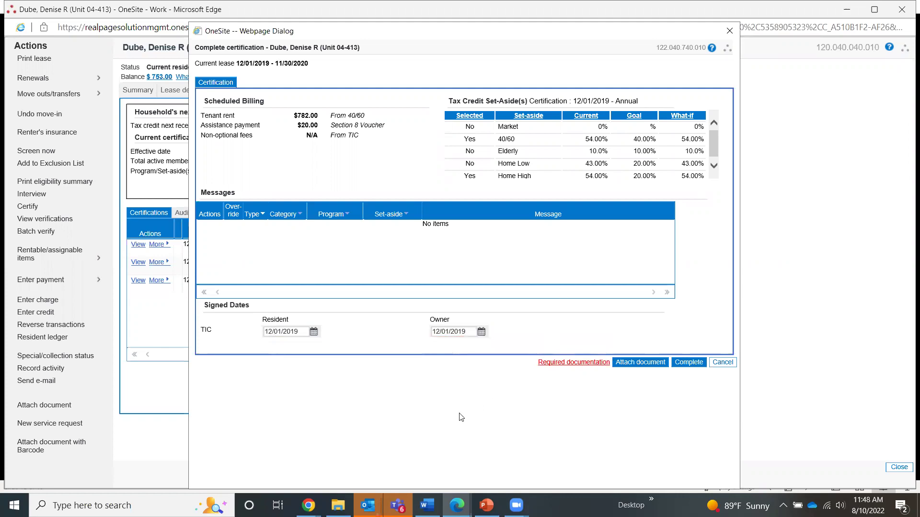
mouse_move(301, 329)
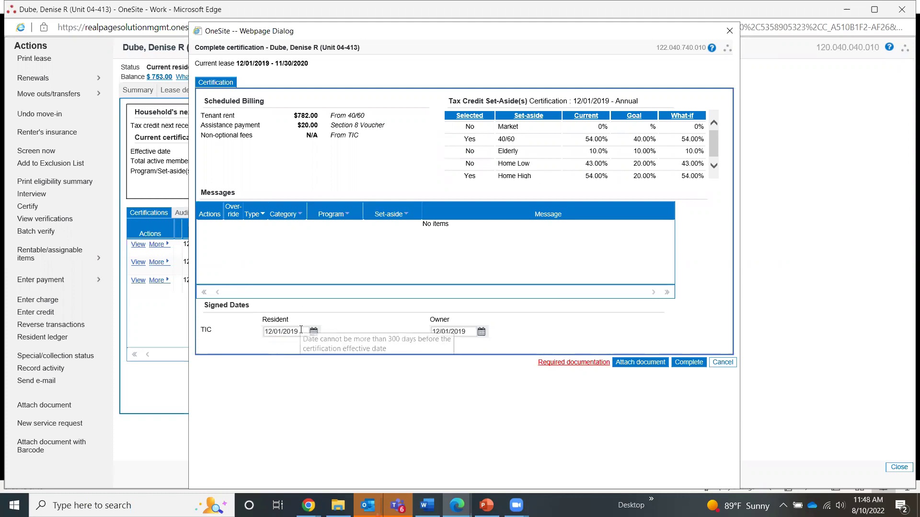
left_click(574, 364)
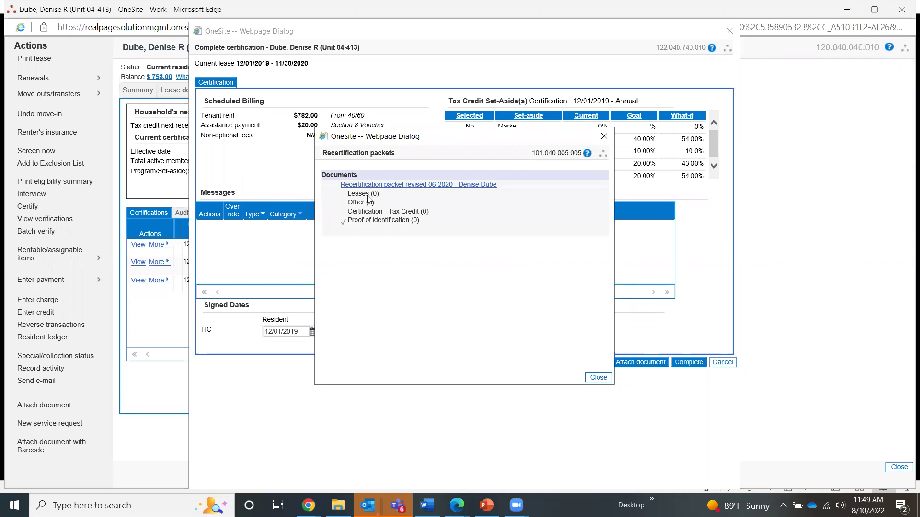
Open the Recertification packet revised 06-2020 to list its seven documents.
left_click(420, 186)
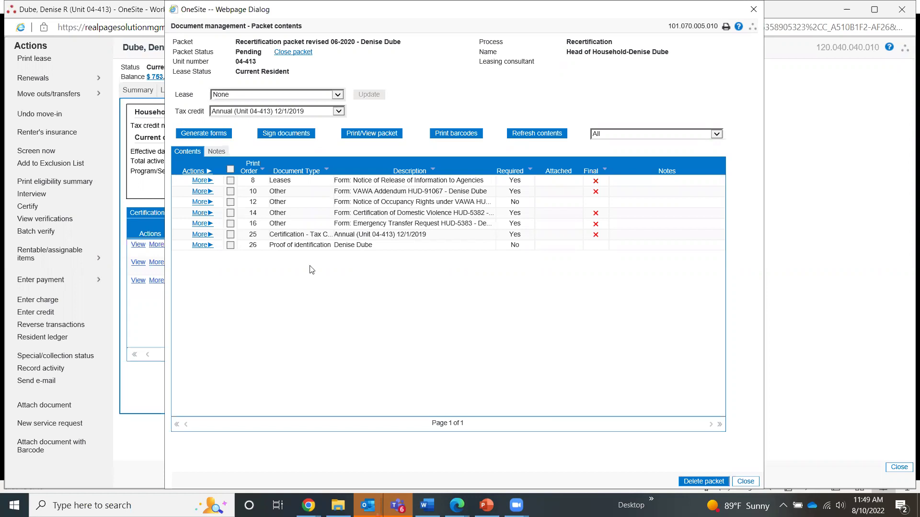
Attach the resident's TIC PDF file to the packet's Tax Credit certification.
left_click(198, 235)
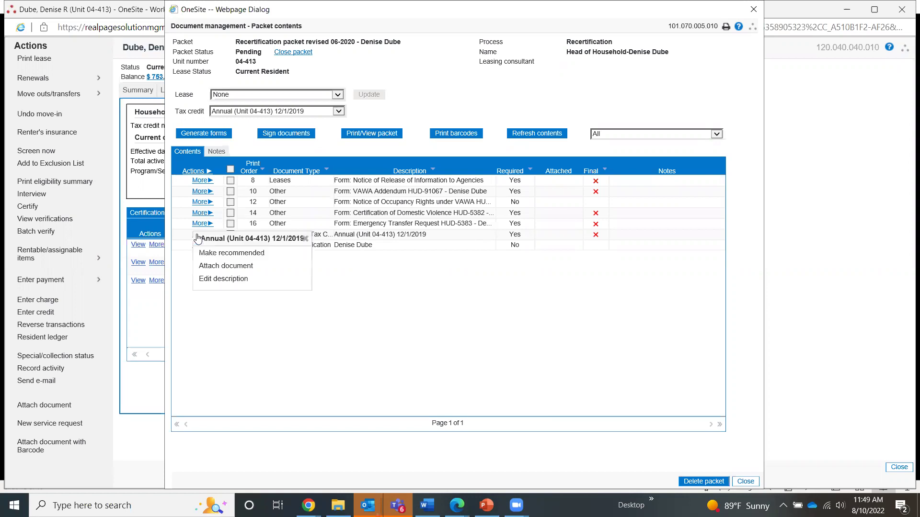
left_click(219, 267)
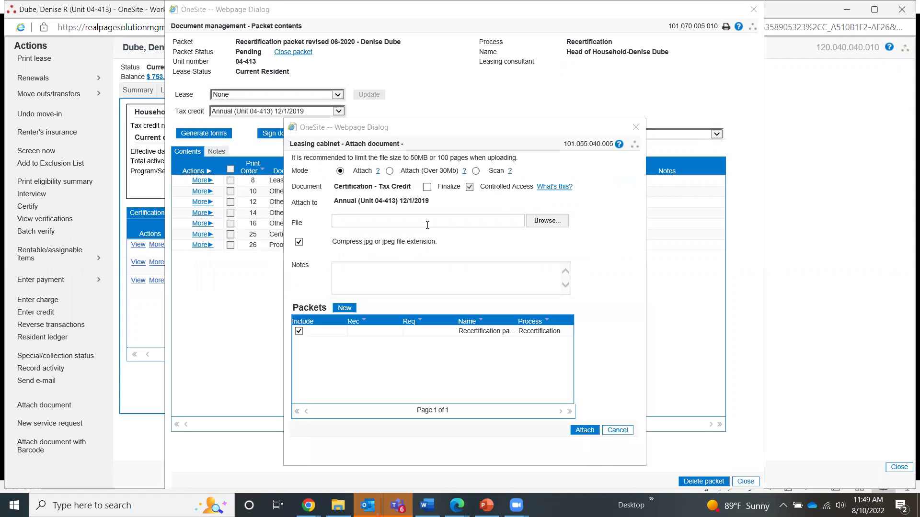
left_click(547, 220)
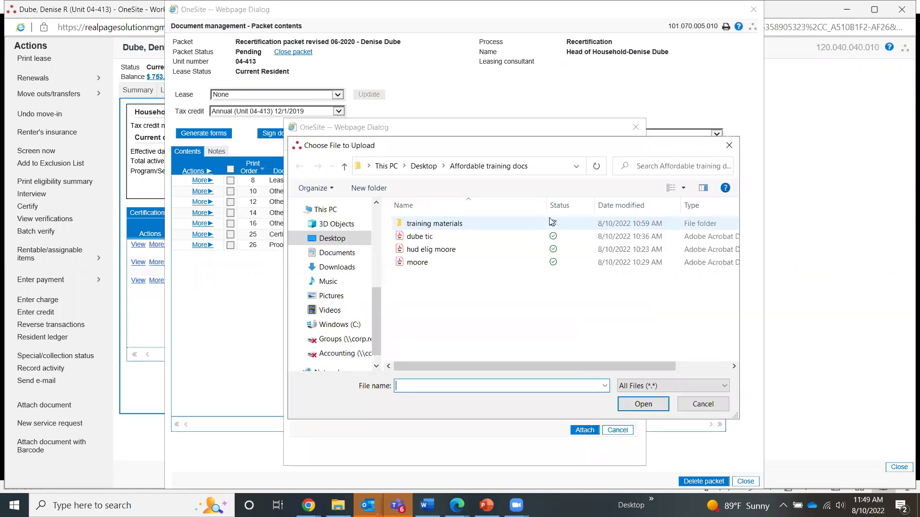
double_click(426, 236)
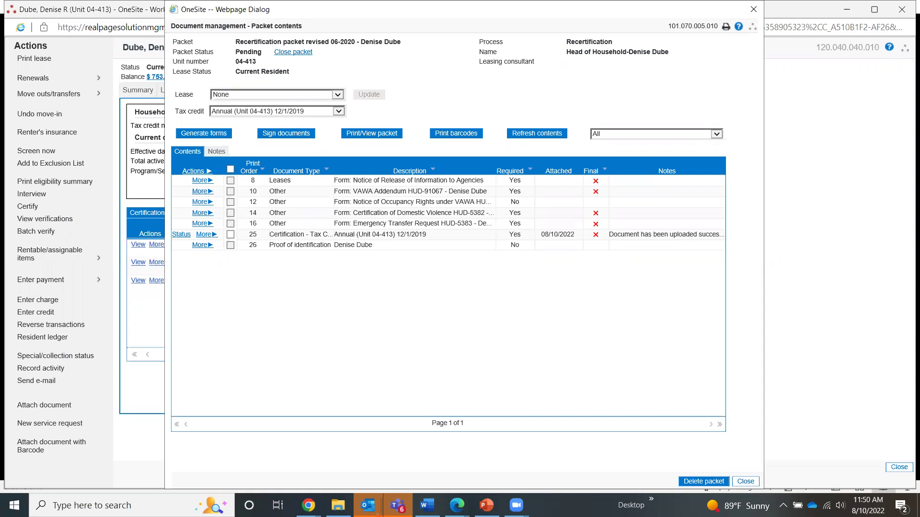
left_click(206, 234)
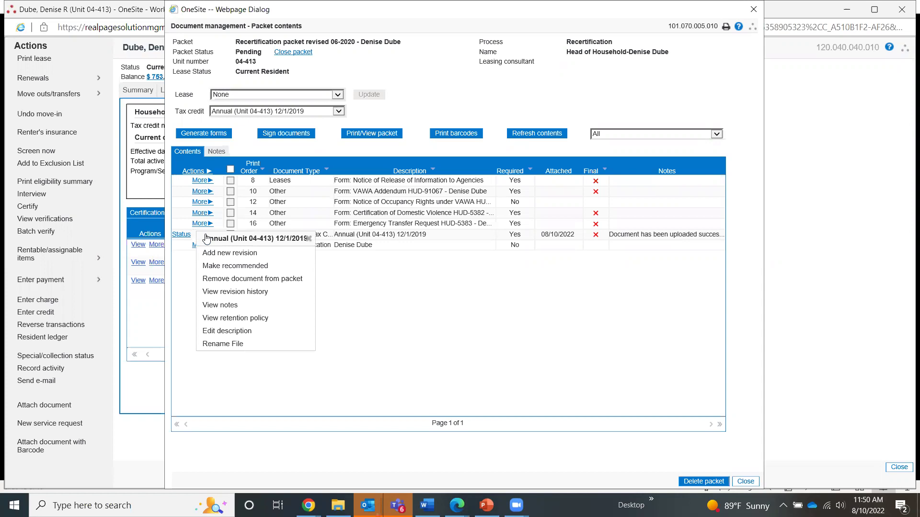
left_click(478, 291)
left_click(181, 234)
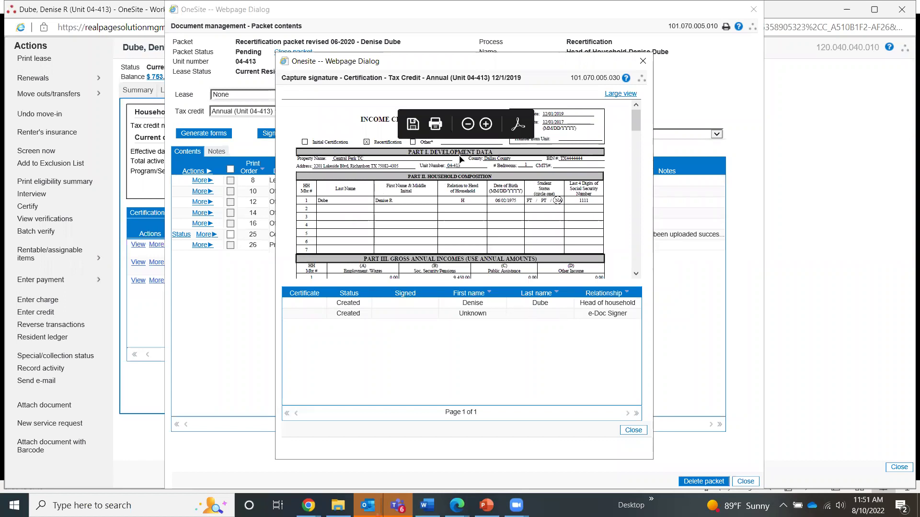
left_click(643, 60)
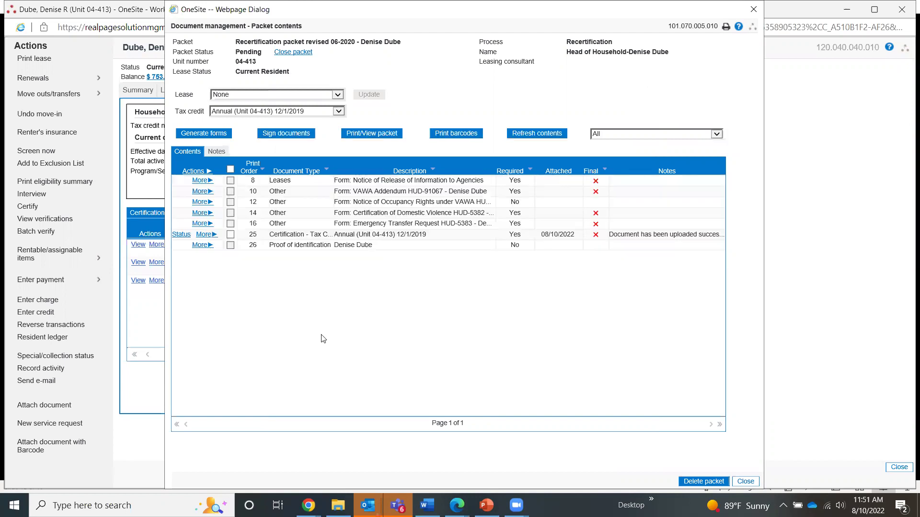
Generate the packet's four required forms, including the VAWA Addendum, and refresh the contents list.
left_click(206, 135)
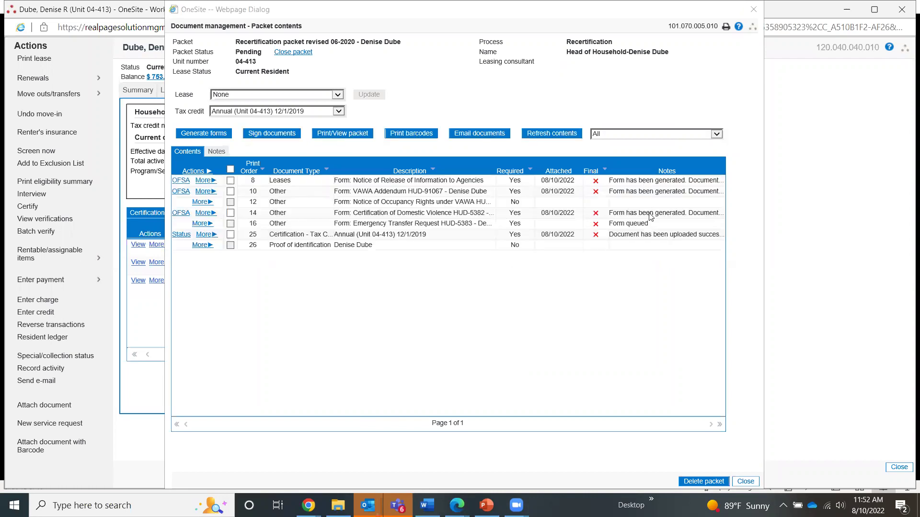
left_click(534, 134)
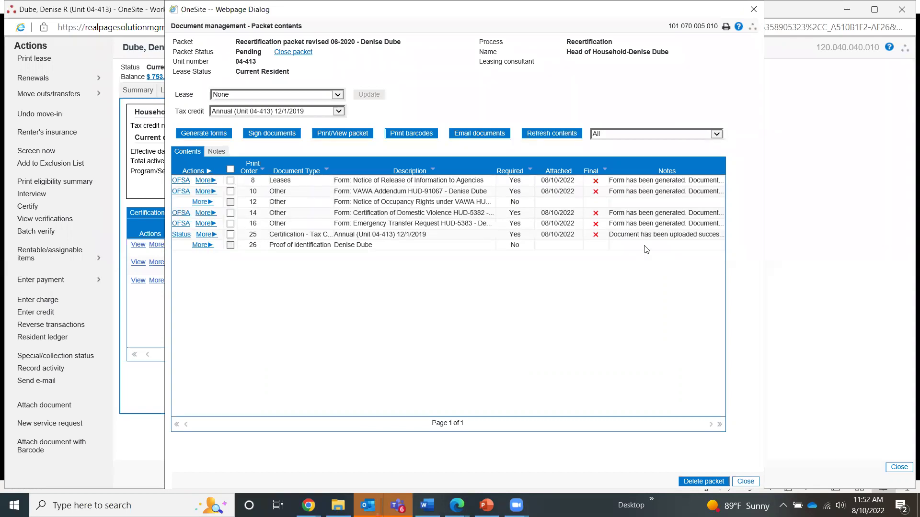
left_click(343, 136)
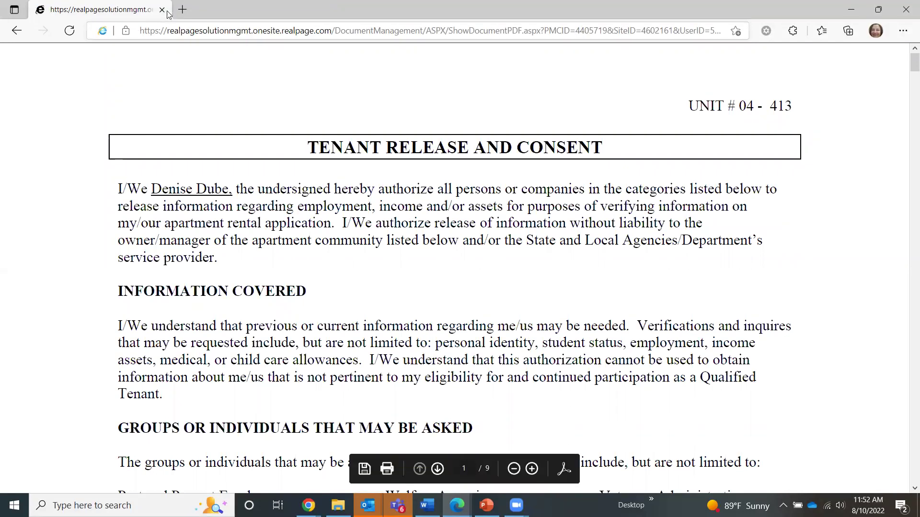
left_click(905, 11)
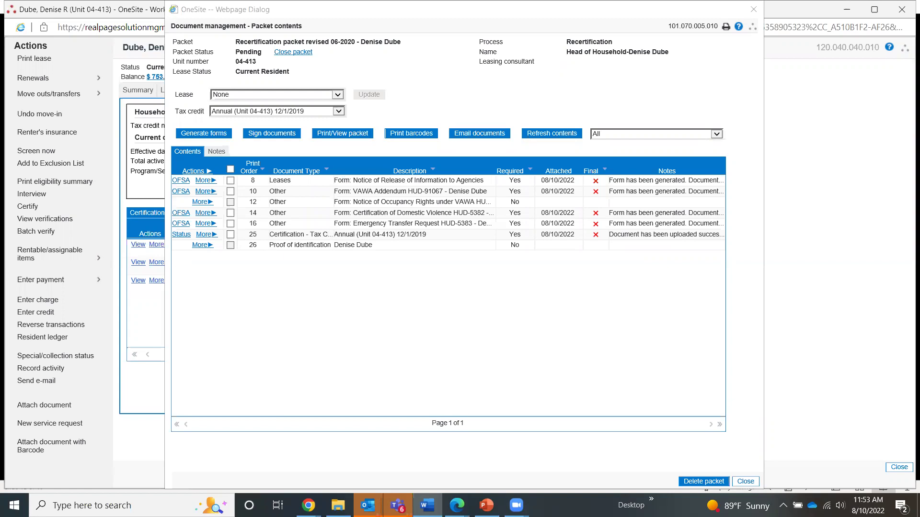
Bulk-sign the four generated forms with OFSA Signatures and confirm the OFSA seal.
left_click(259, 135)
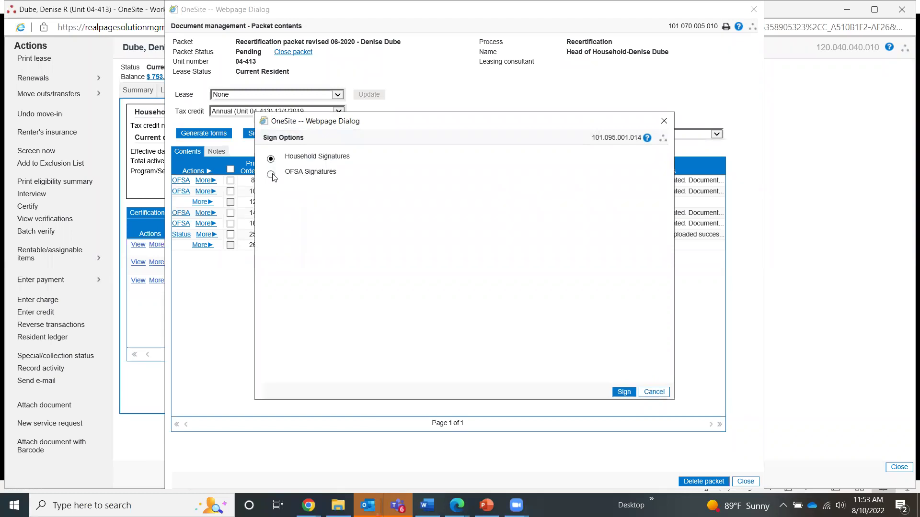
left_click(271, 175)
left_click(620, 392)
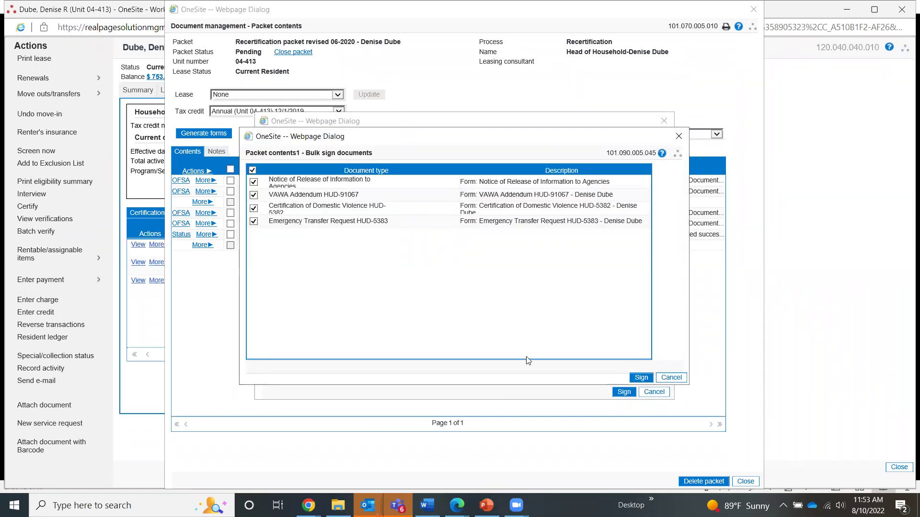
left_click(640, 378)
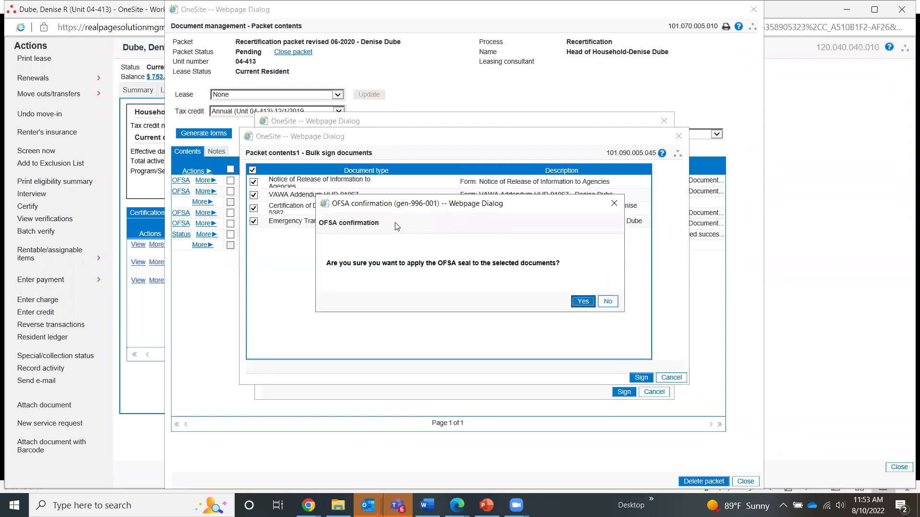
left_click(580, 305)
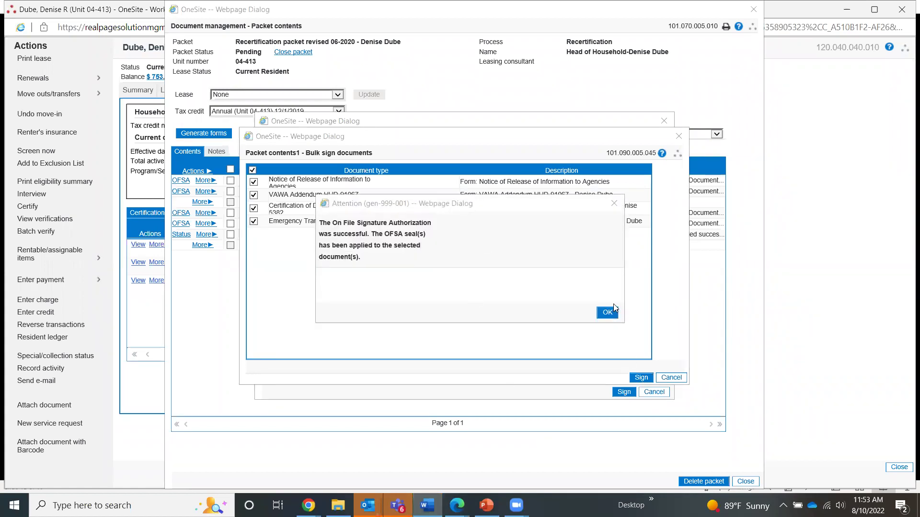
left_click(608, 313)
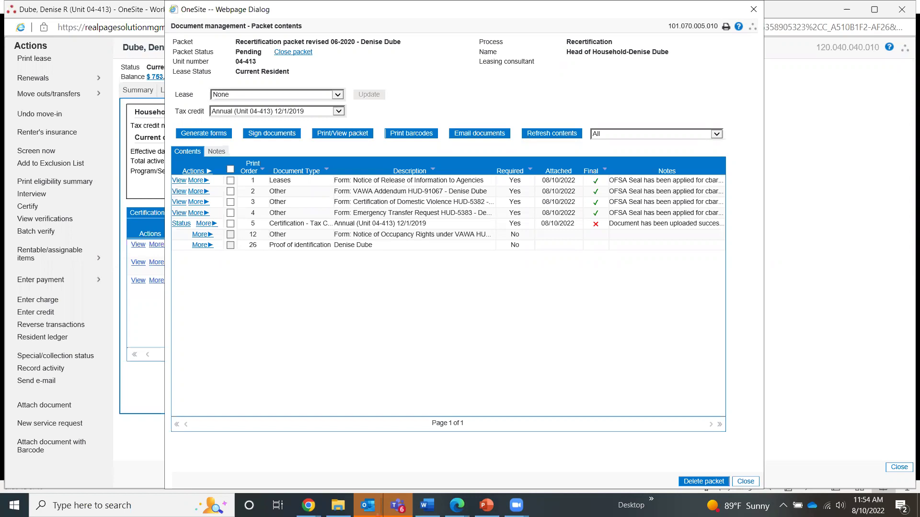
left_click(205, 224)
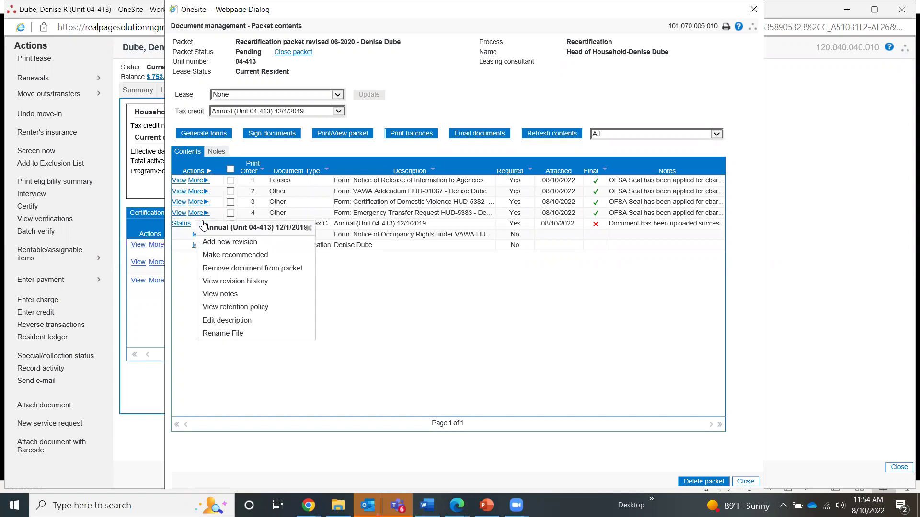
left_click(414, 289)
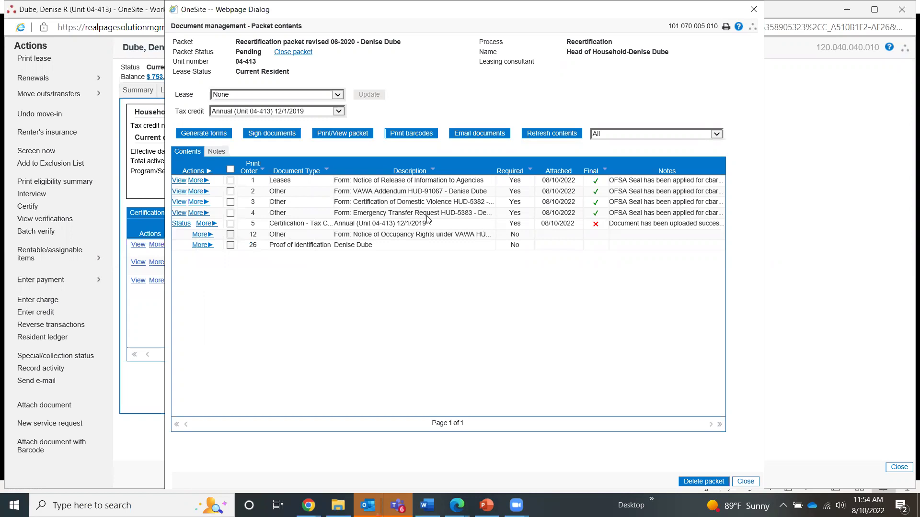
left_click(176, 224)
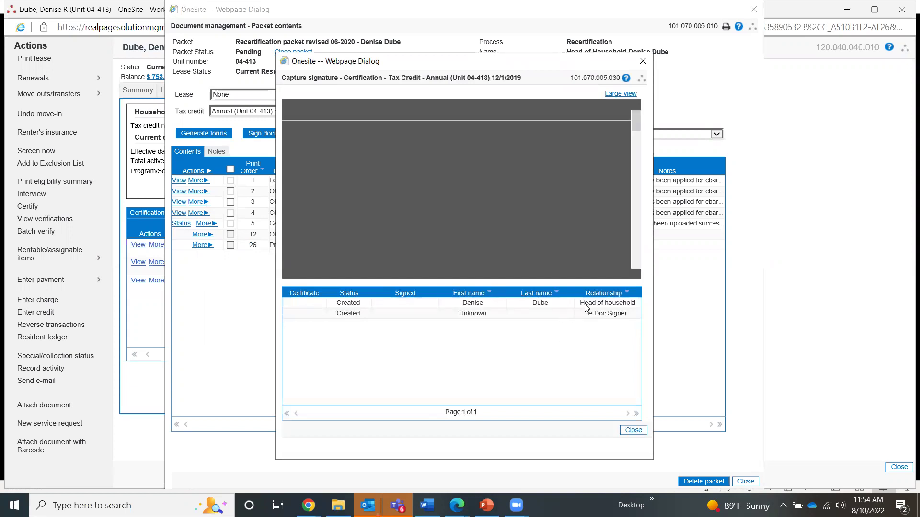
scroll(471, 266, "down", 20)
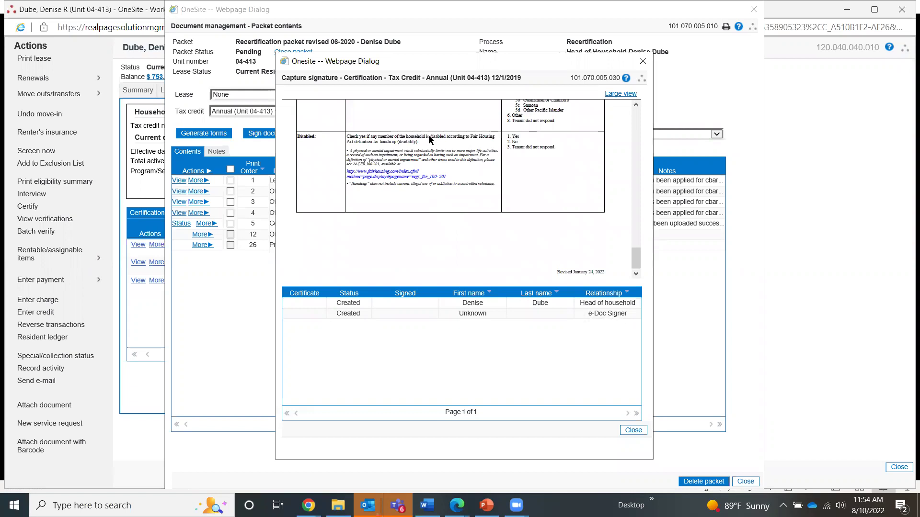
scroll(439, 230, "up", 20)
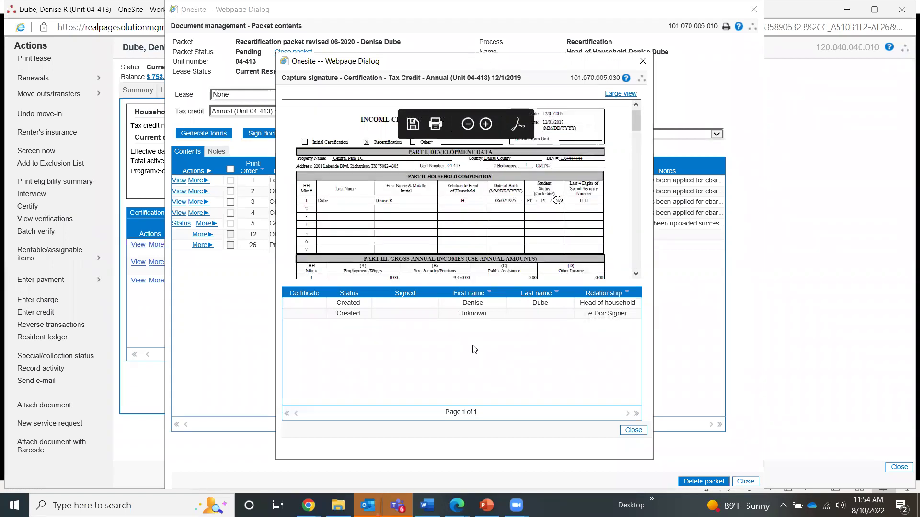
left_click(633, 431)
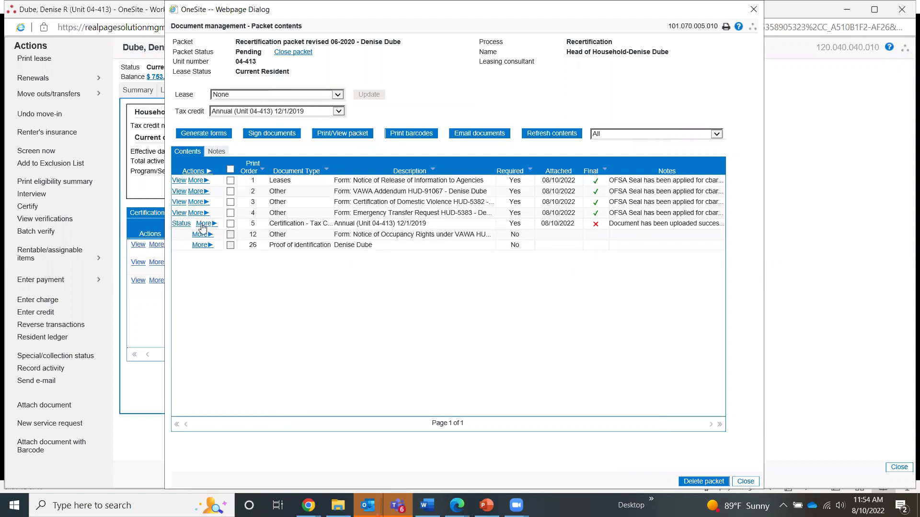
left_click(203, 225)
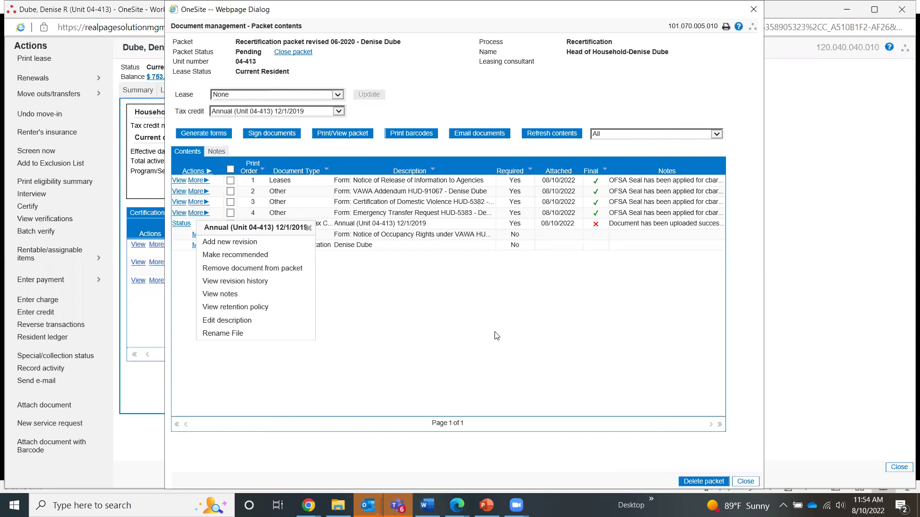
left_click(282, 319)
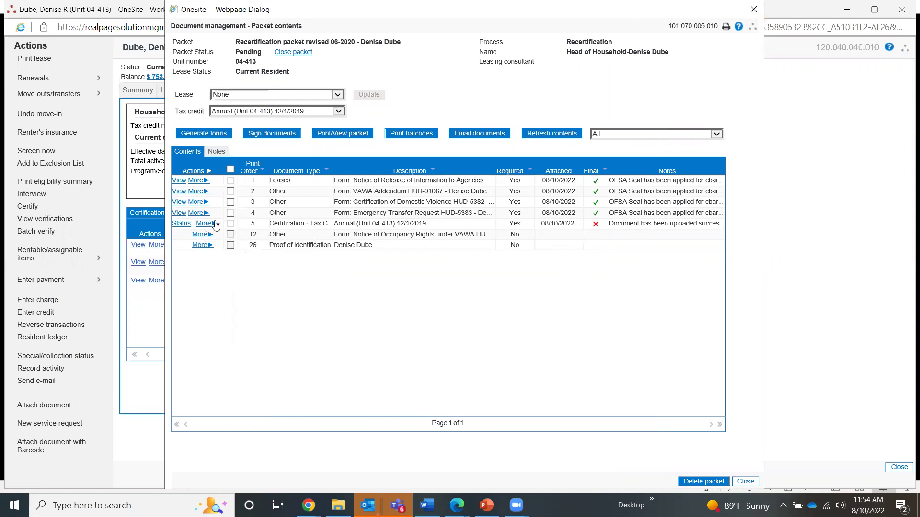
Check the household signatures list, then refresh the packet contents.
left_click(275, 137)
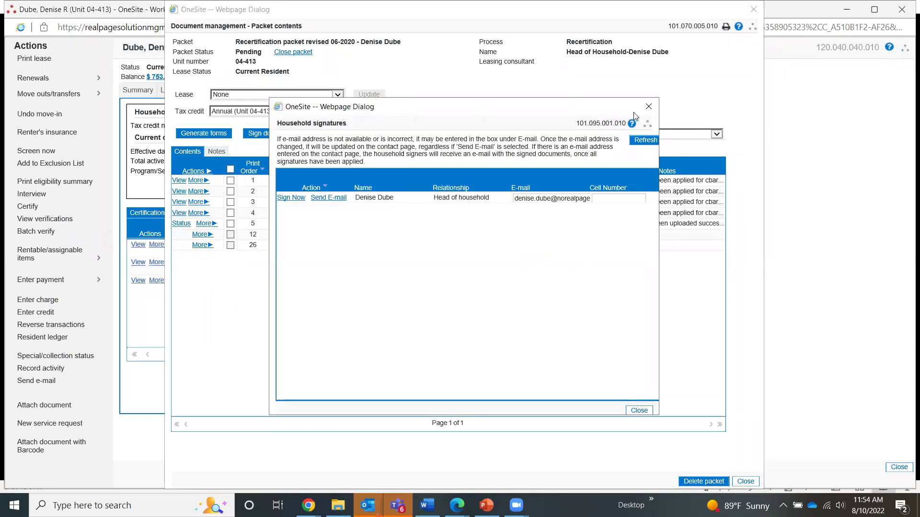
left_click(649, 106)
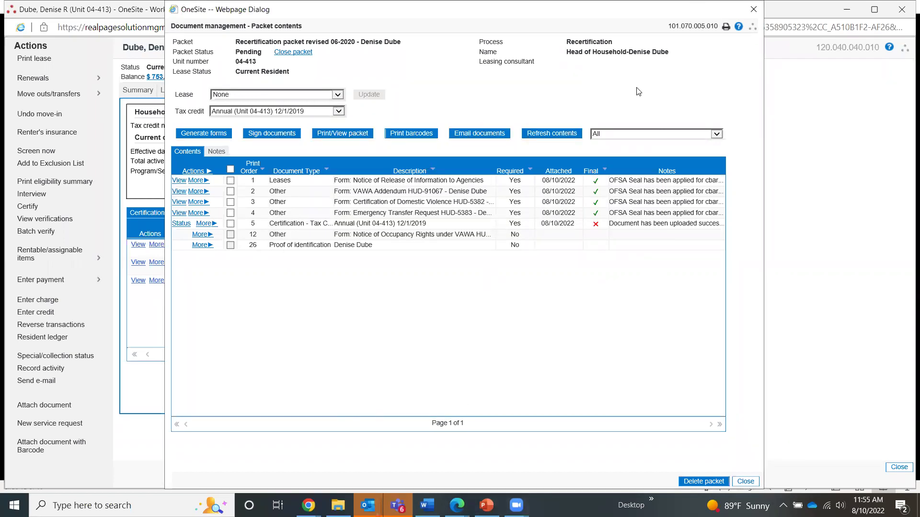
left_click(568, 134)
Try twice to make the tax credit certification final, then close the packet contents.
left_click(191, 172)
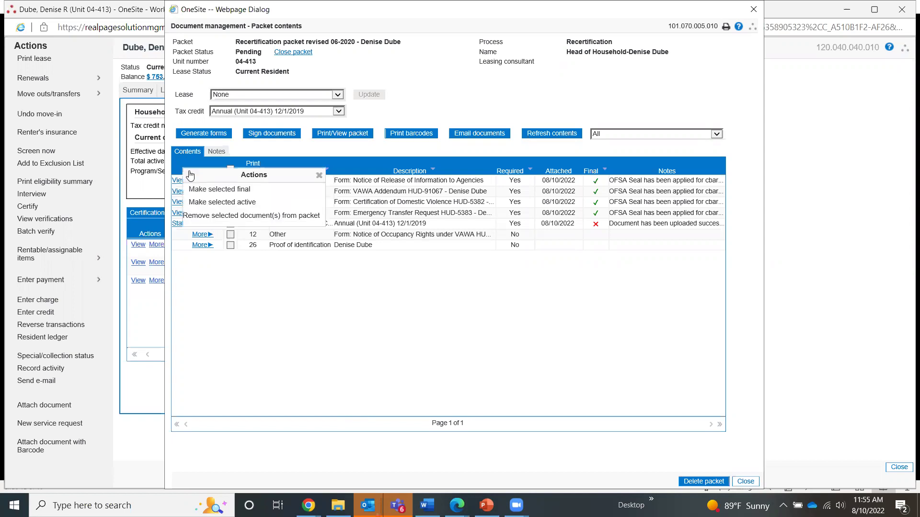
left_click(230, 190)
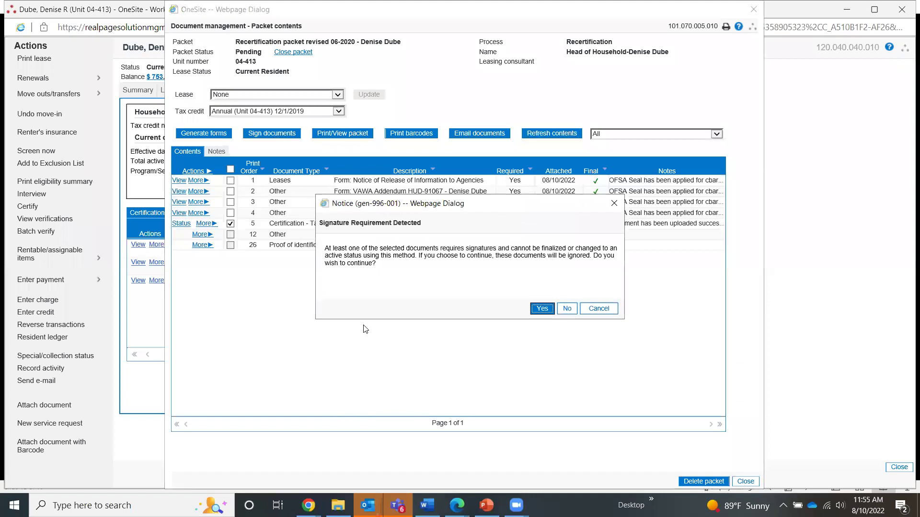
left_click(542, 308)
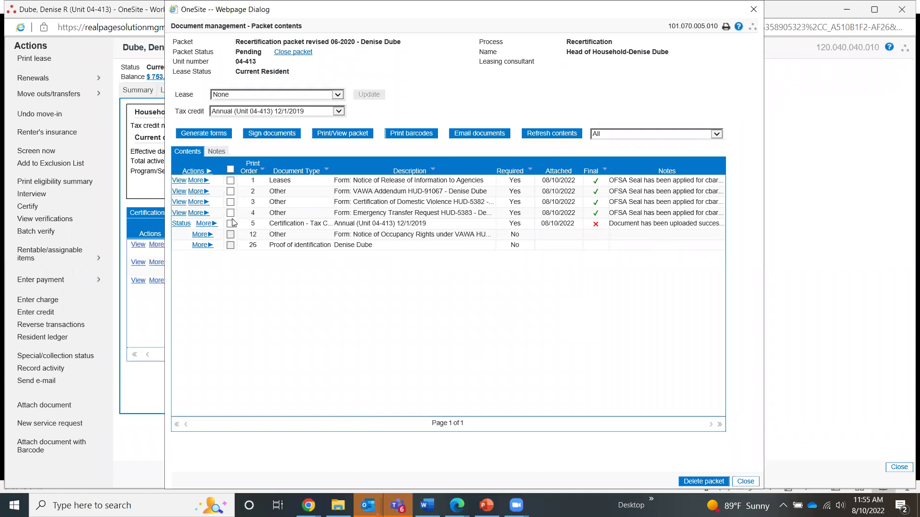
left_click(196, 173)
left_click(228, 190)
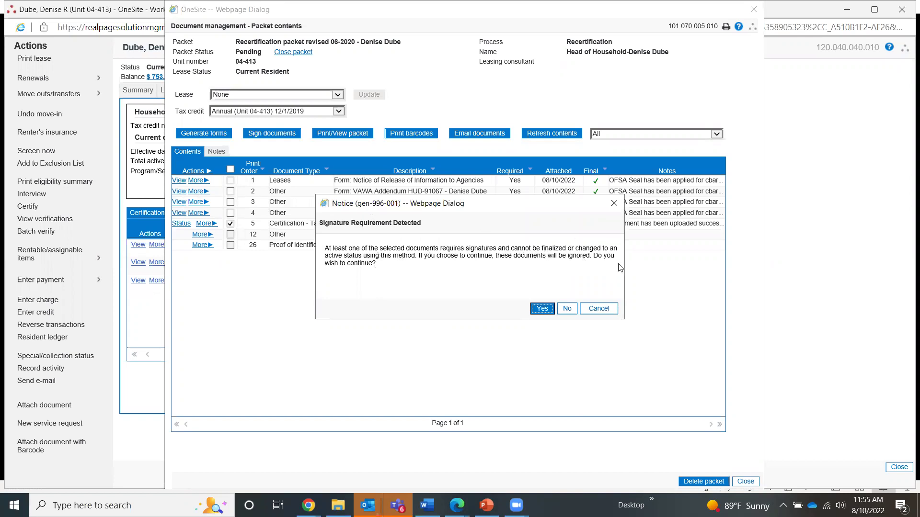
left_click(541, 309)
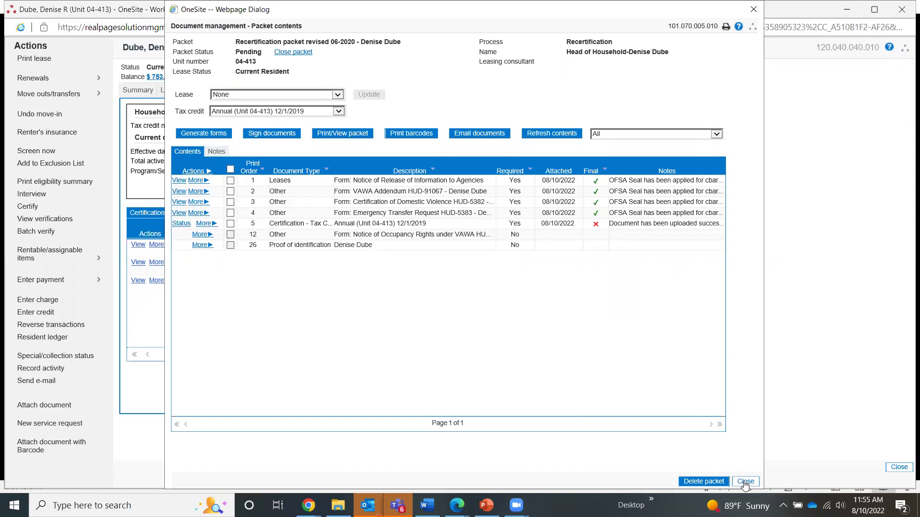
left_click(745, 482)
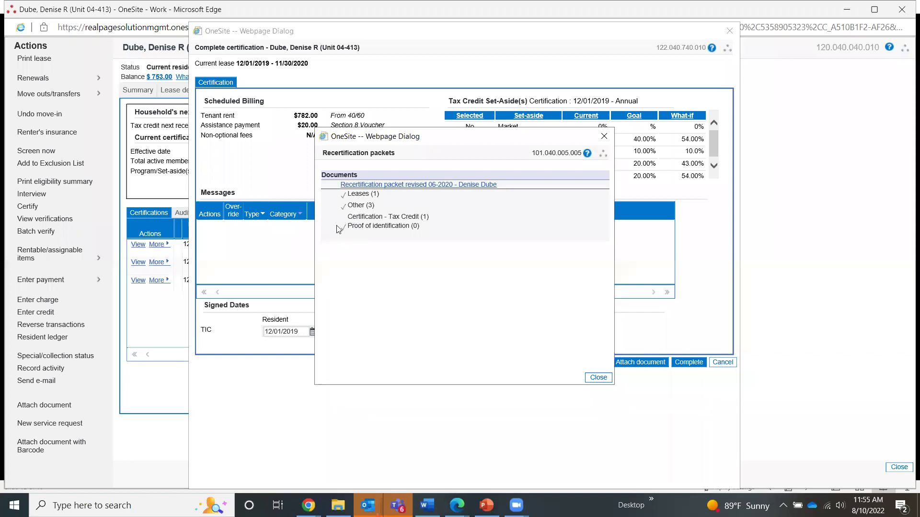
Close the Recertification packets list to return to the Certifications tab.
left_click(608, 135)
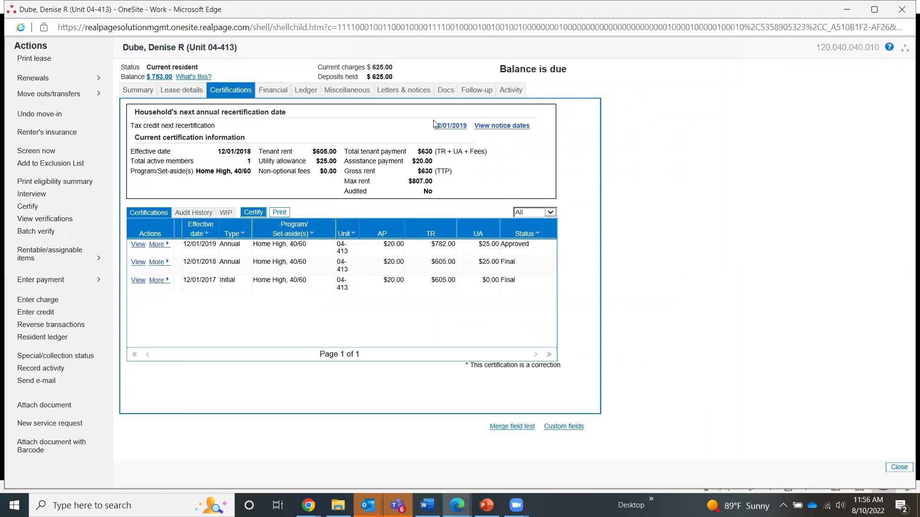
Browse the resident's documents to the Certification - Tax Credit Annual (Unit 04-413) 12/1/2019 folder.
left_click(444, 92)
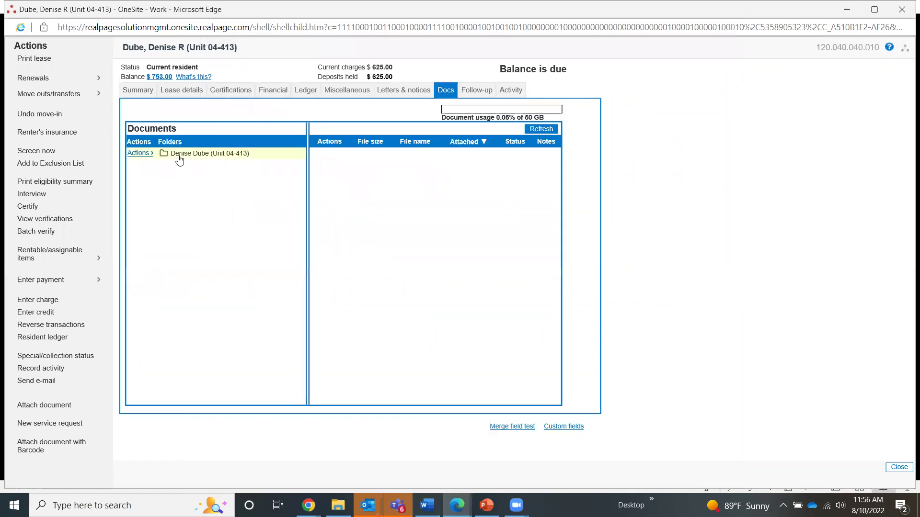
left_click(179, 158)
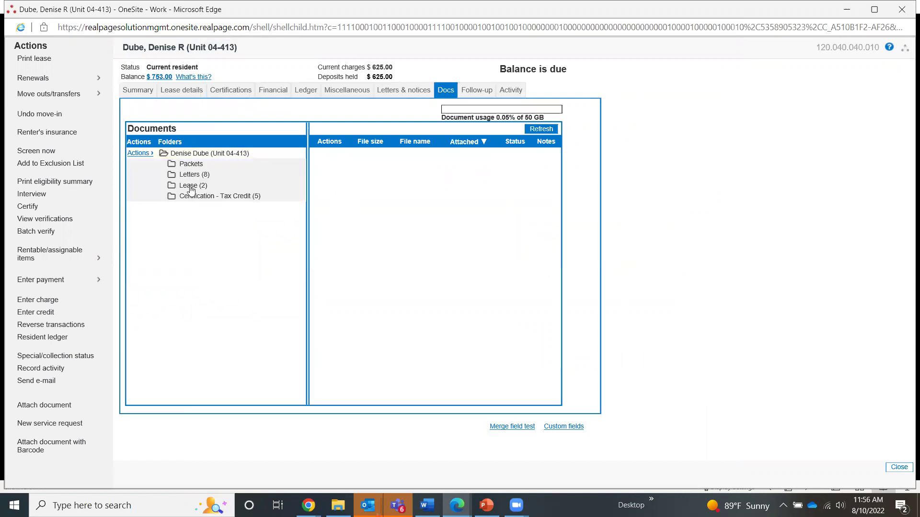
left_click(201, 197)
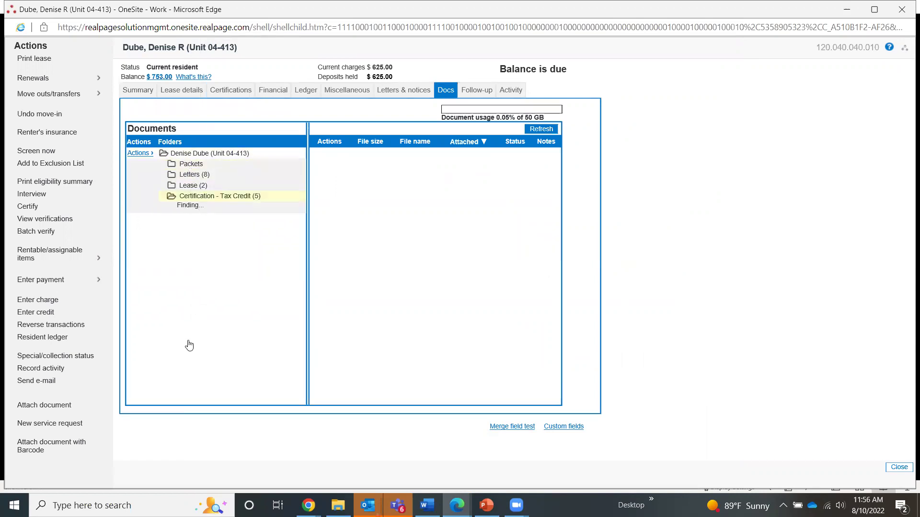
left_click(198, 207)
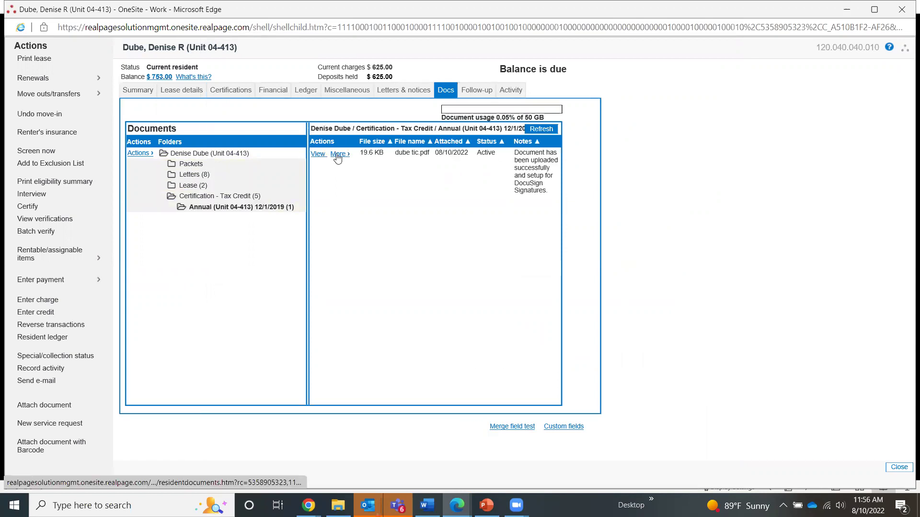
View dube tic.pdf, dismiss the download, then start signing it.
left_click(338, 156)
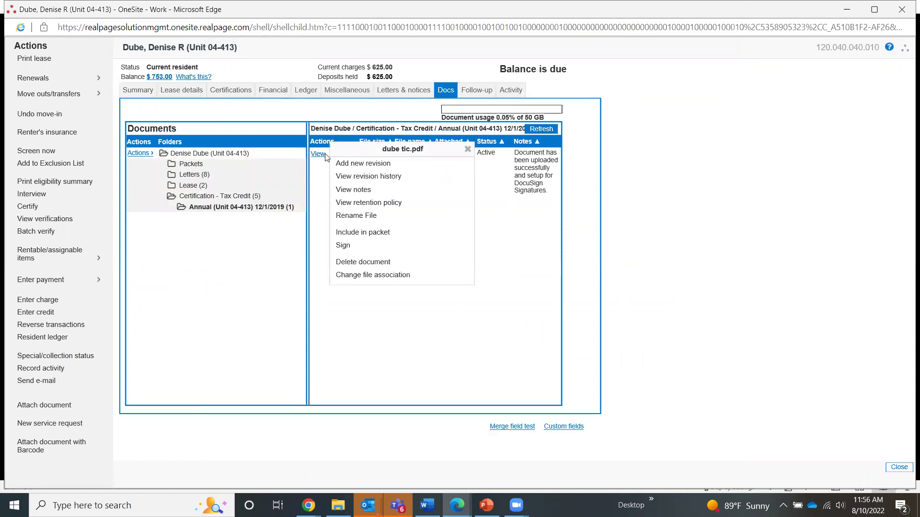
left_click(318, 154)
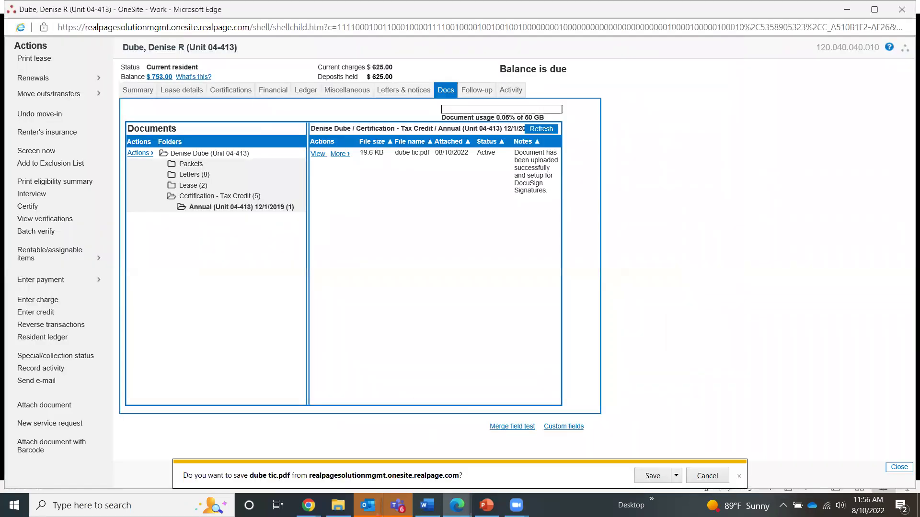
left_click(706, 475)
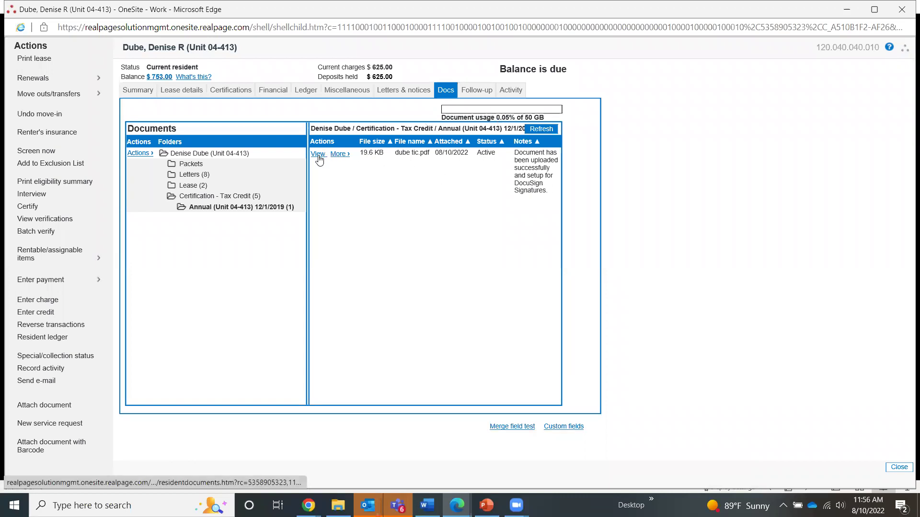
left_click(339, 154)
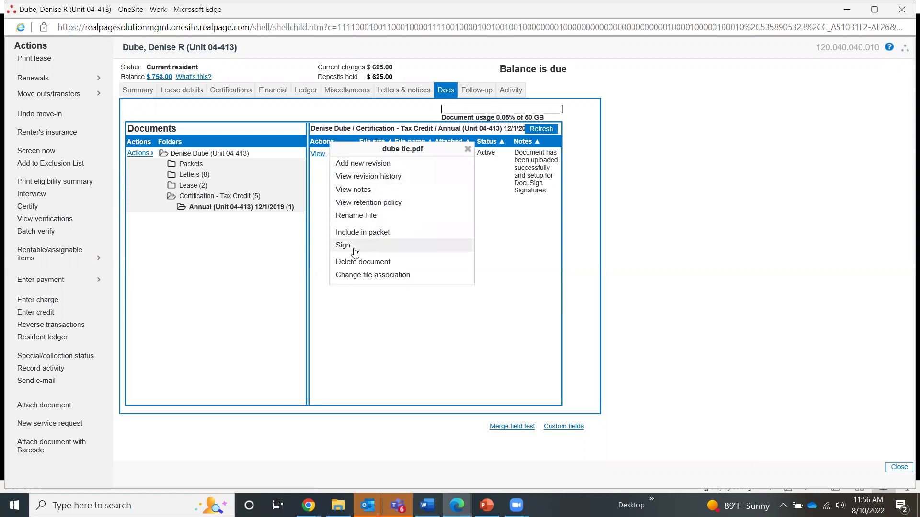
left_click(743, 325)
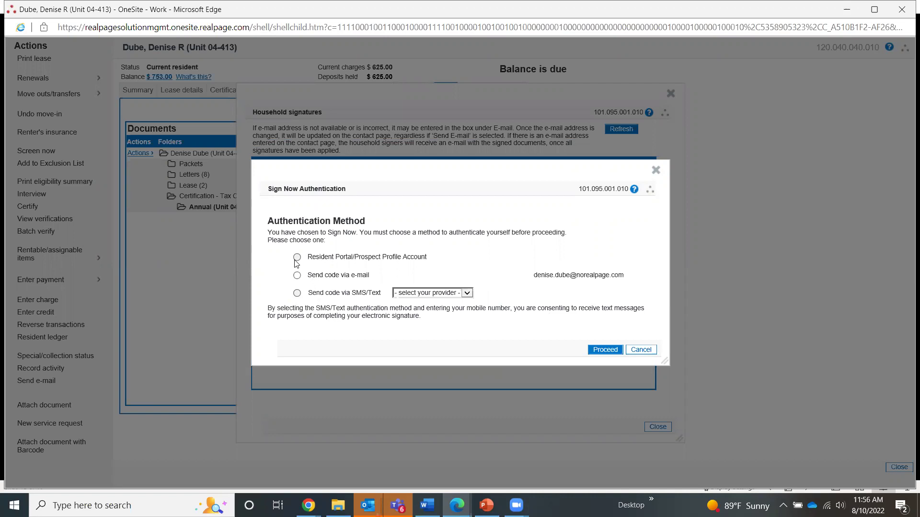
Cancel the Sign Now authentication for the resident's in-person signing, backing out twice.
left_click(640, 350)
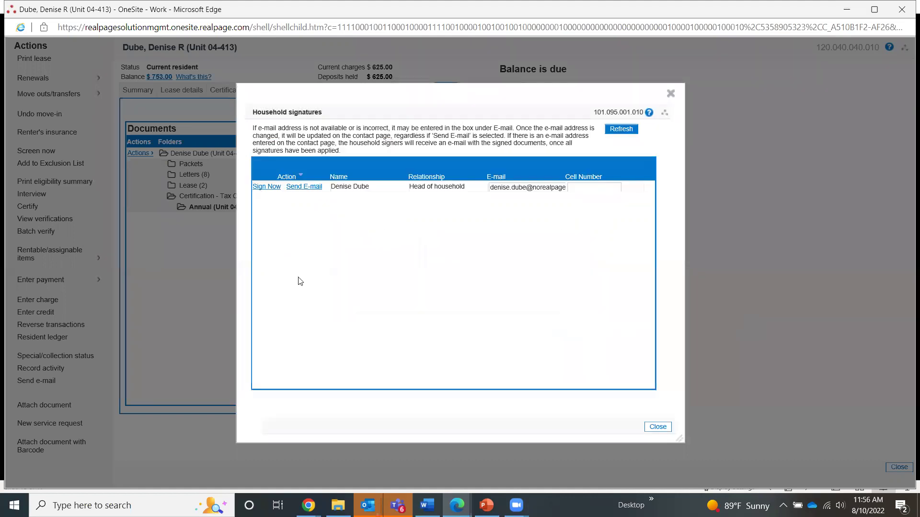
left_click(263, 187)
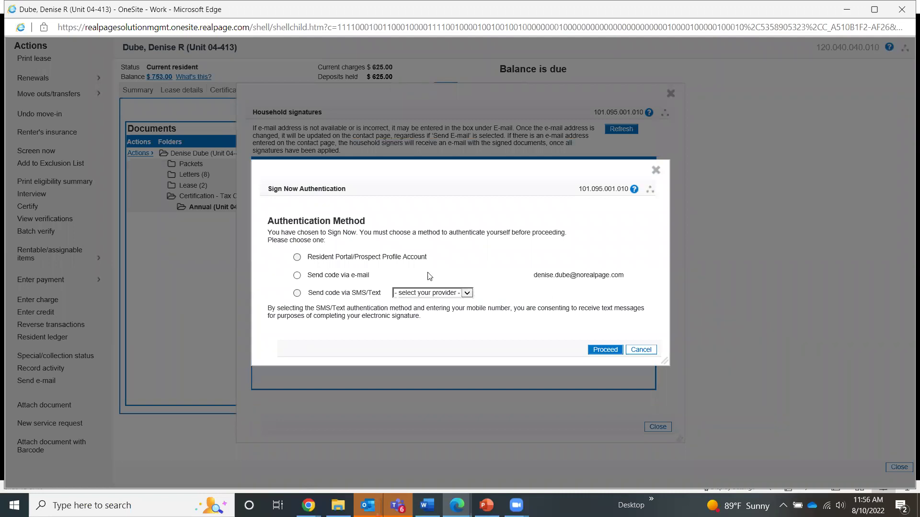
left_click(642, 350)
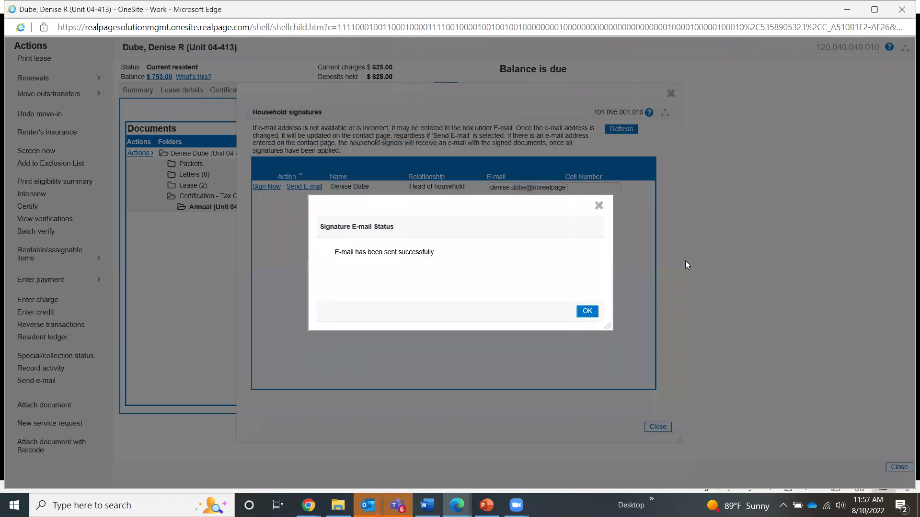
Replace the resident's e-mail with the new address and send the signing request e-mail.
left_click(588, 311)
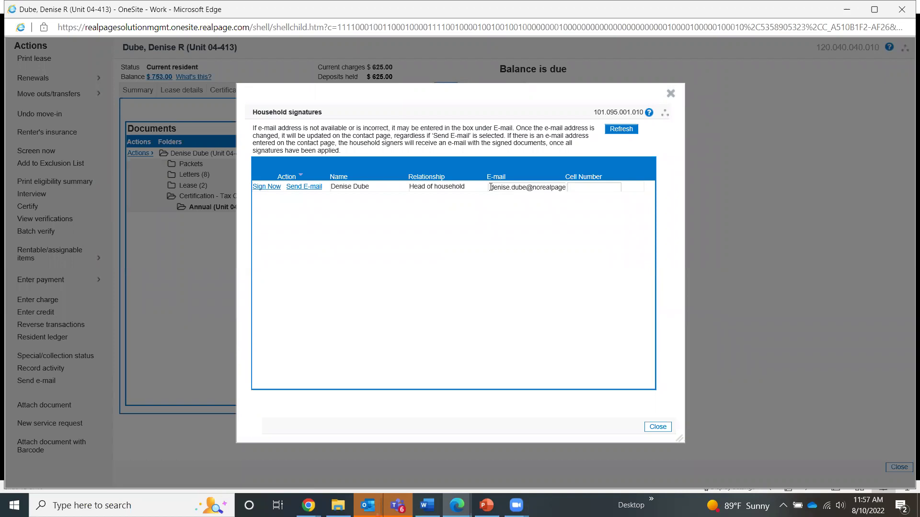
left_click_drag(491, 188, 566, 188)
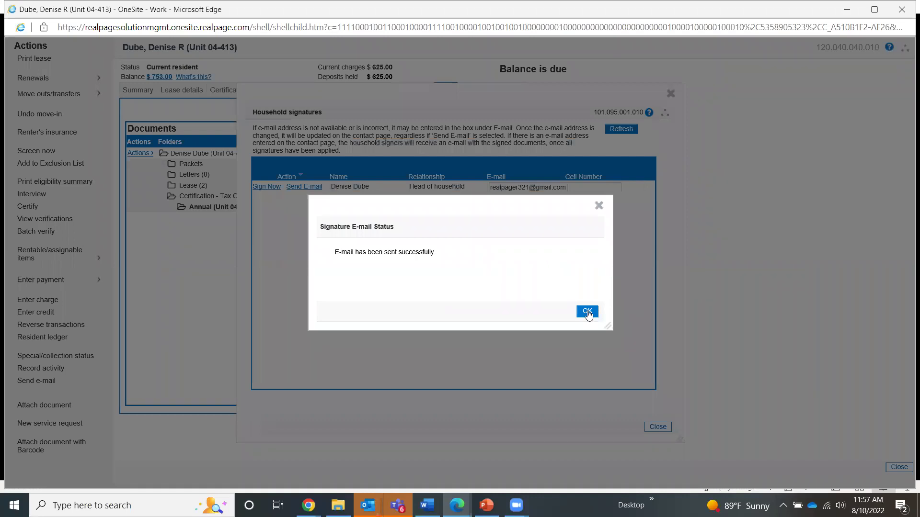
left_click(587, 312)
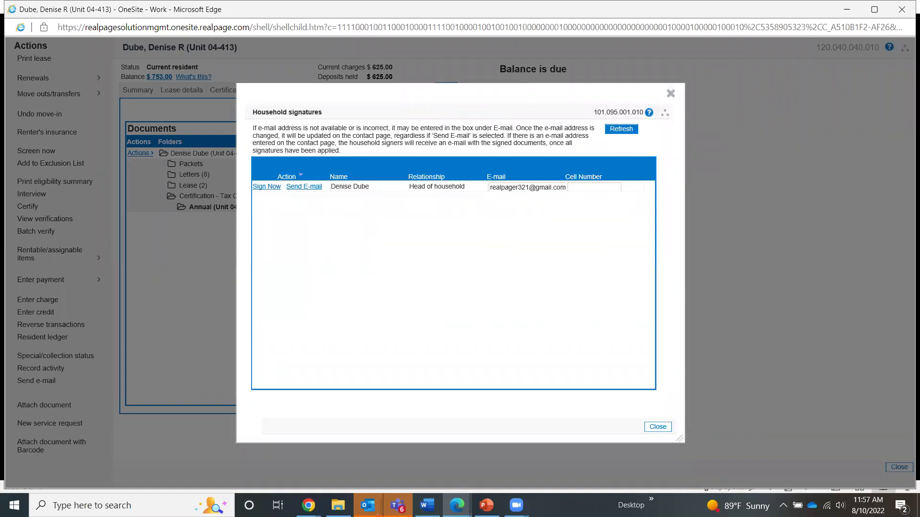
Alt+Tab to the slide show on slide 12, then bring the Gmail window forward.
key("alt+Tab")
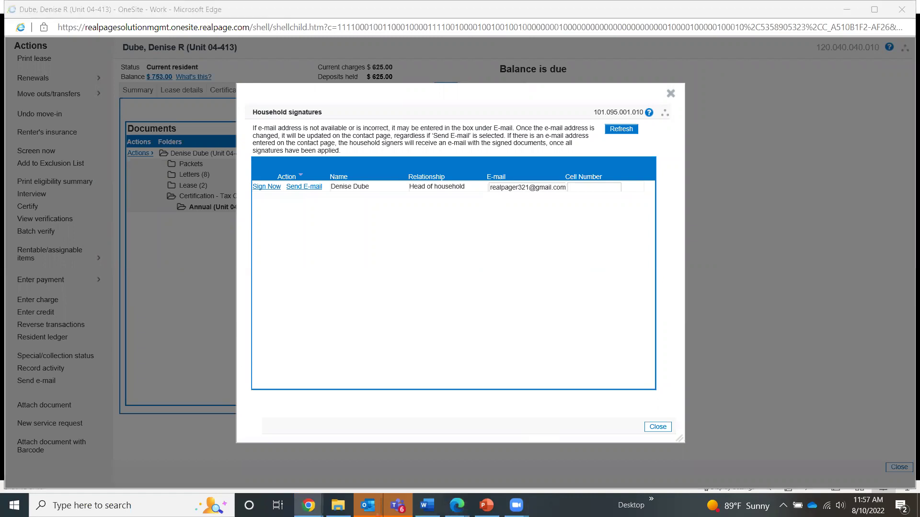
key("alt+Tab")
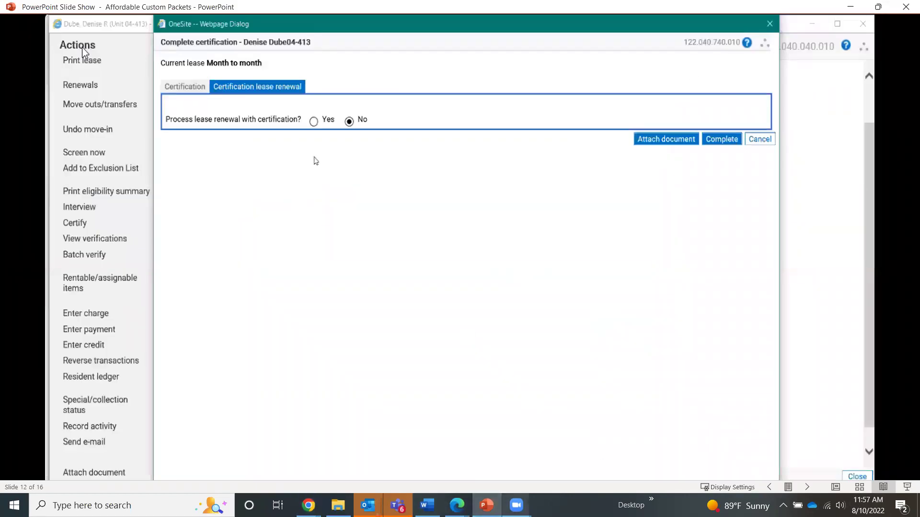
mouse_move(456, 505)
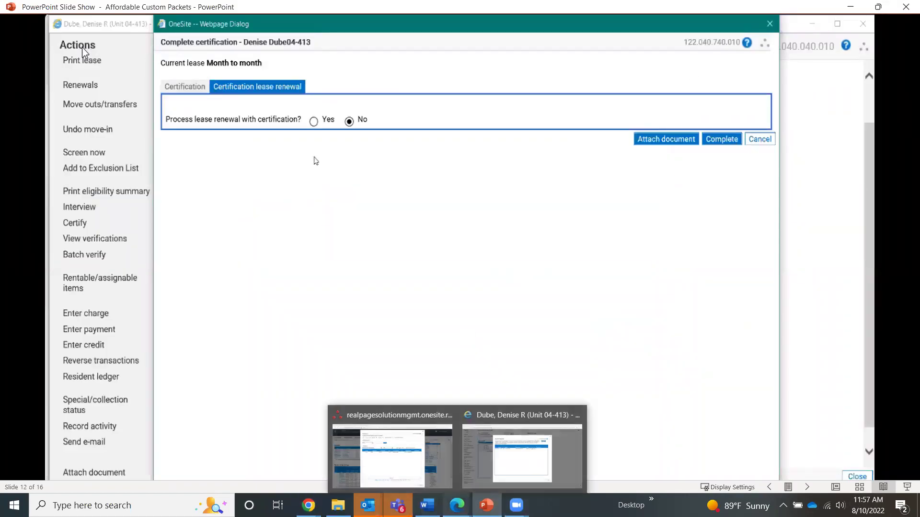
mouse_move(308, 506)
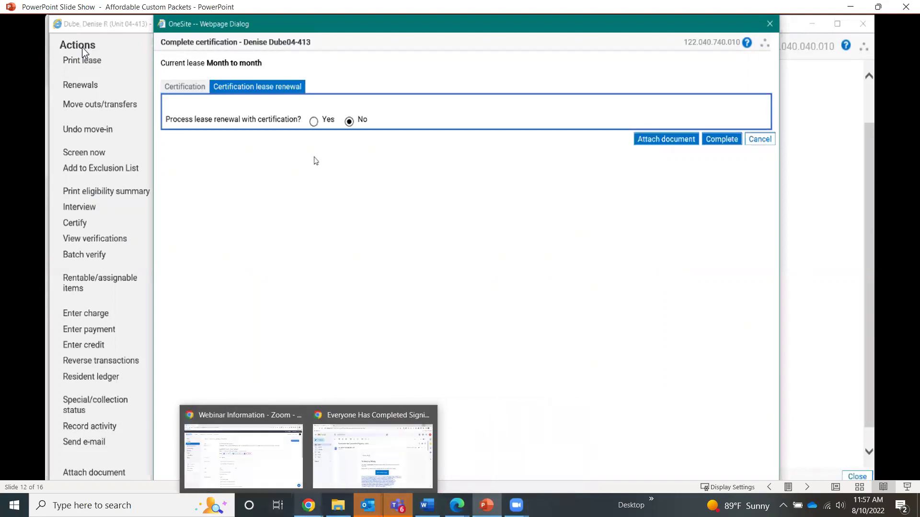
left_click(338, 469)
Reload the Gmail inbox, open the newest E-Sign documents email, and follow Sign Documents.
left_click(65, 159)
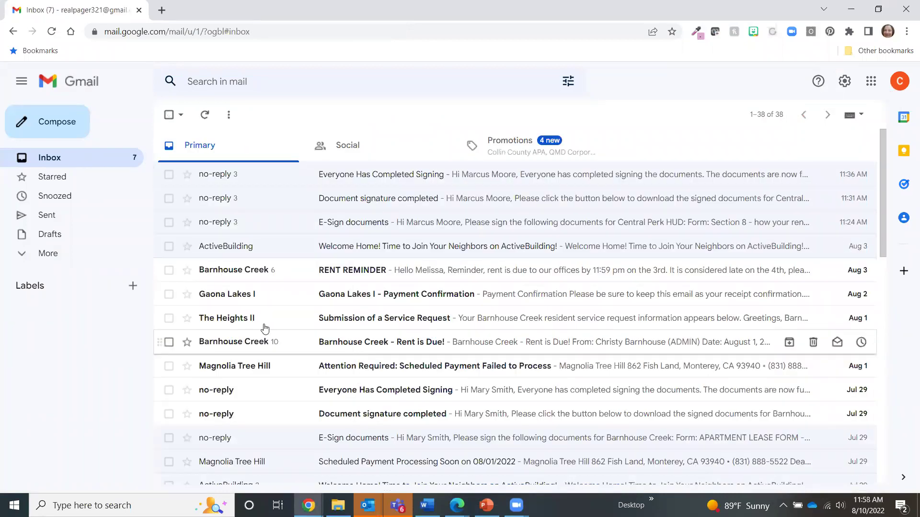
left_click(53, 33)
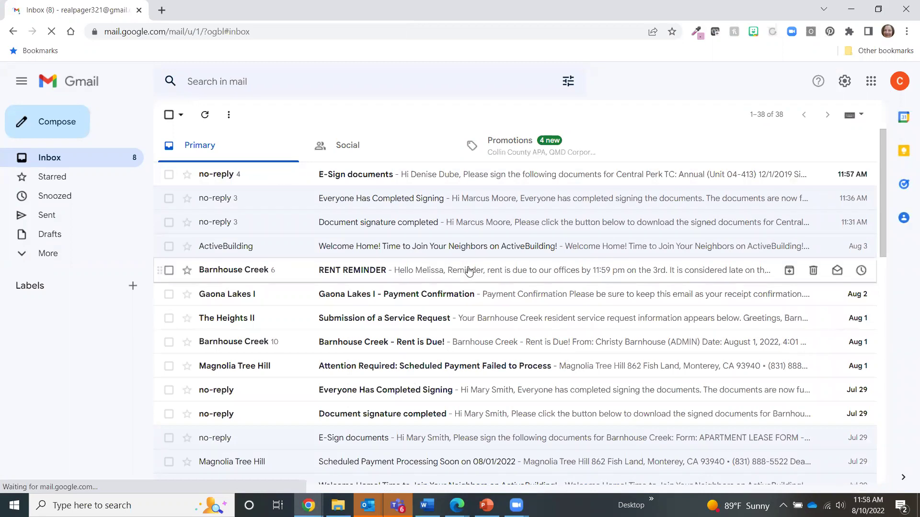
left_click(380, 177)
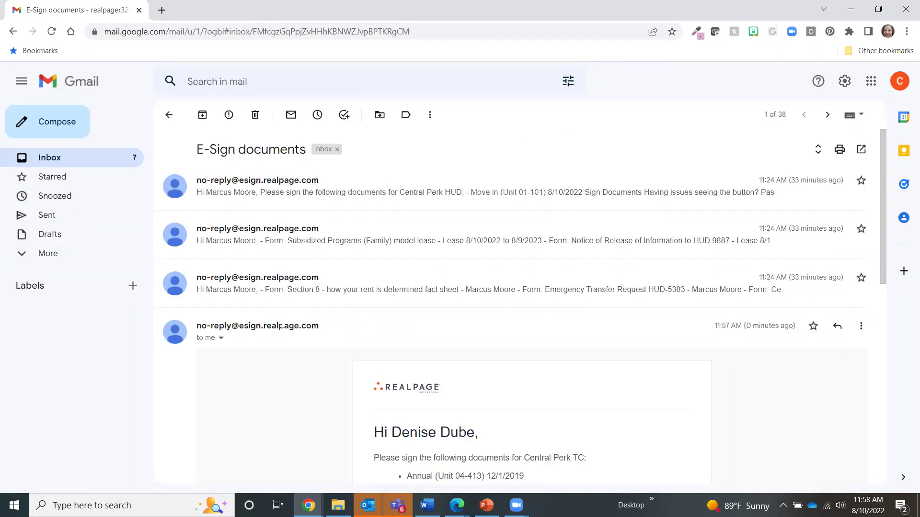
scroll(564, 405, "down", 8)
left_click(535, 168)
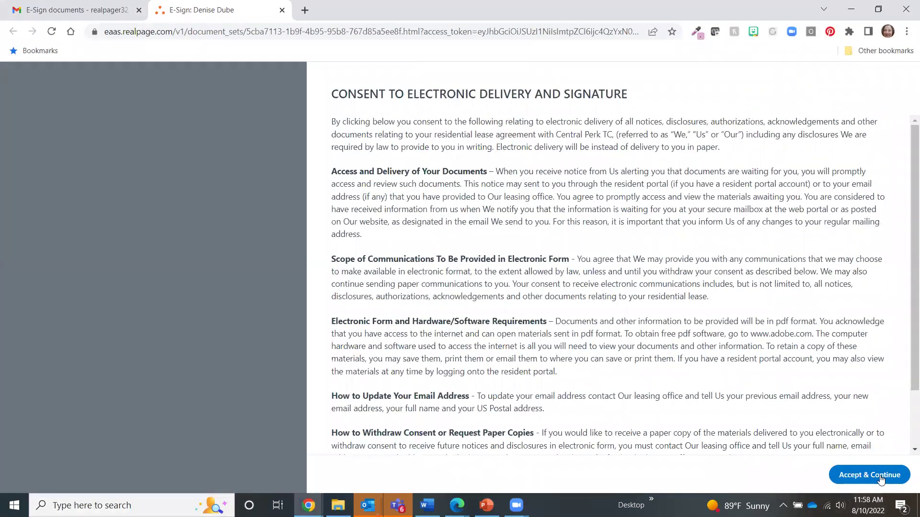
Accept electronic consent, sign the 12/1/2019 annual certification as the resident, and finish.
left_click(881, 477)
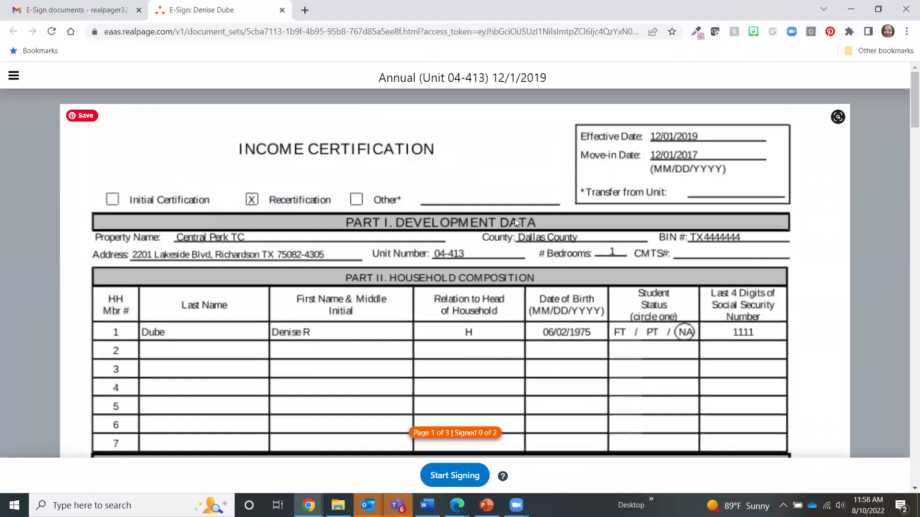
scroll(416, 213, "down", 20)
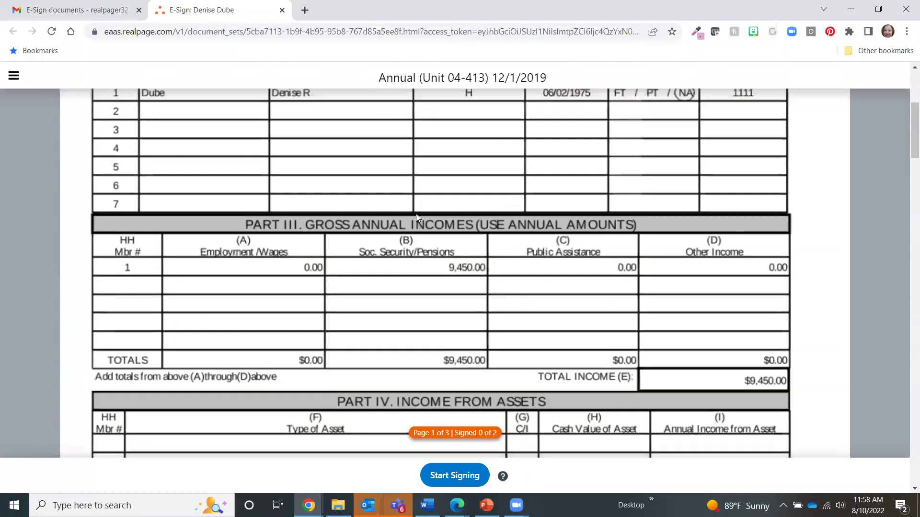
scroll(416, 215, "up", 9)
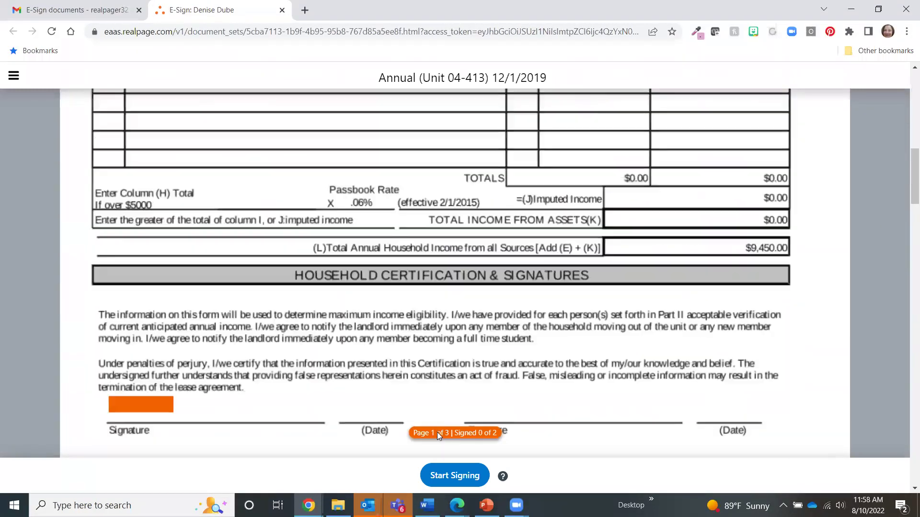
scroll(388, 218, "down", 2)
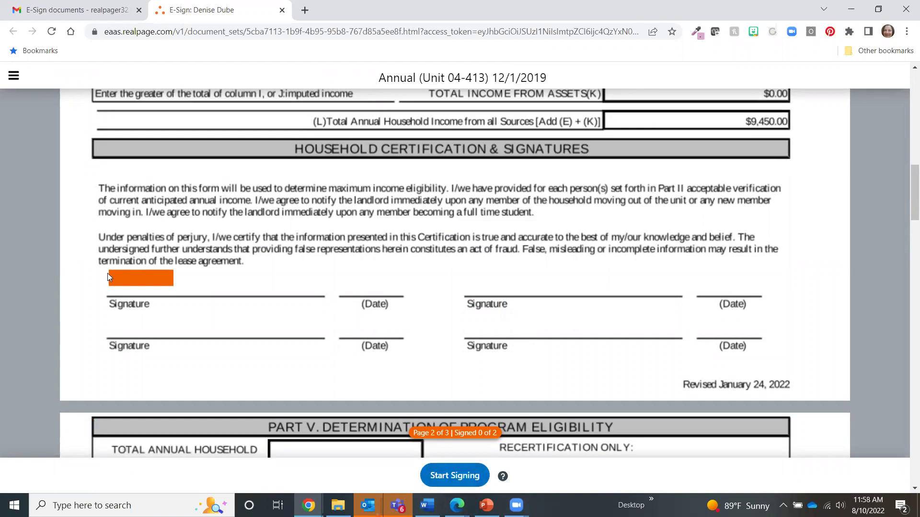
left_click(127, 279)
left_click(871, 473)
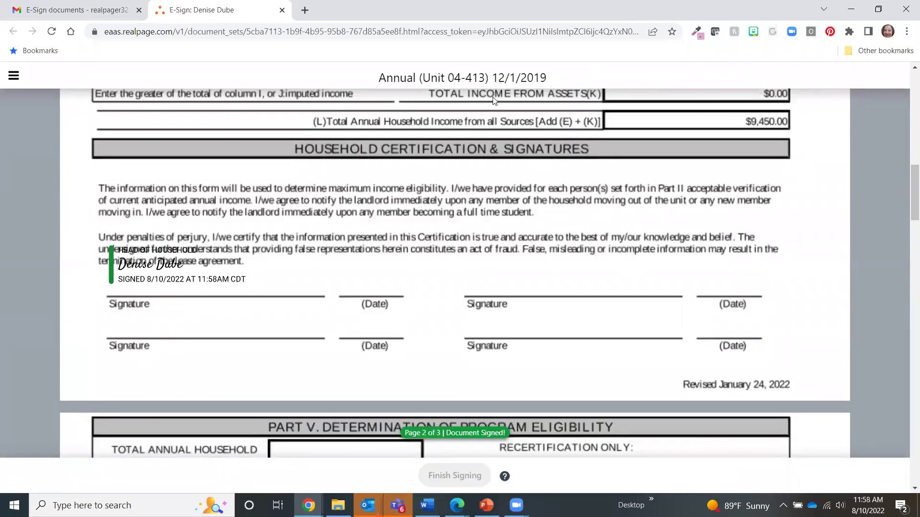
scroll(526, 315, "down", 15)
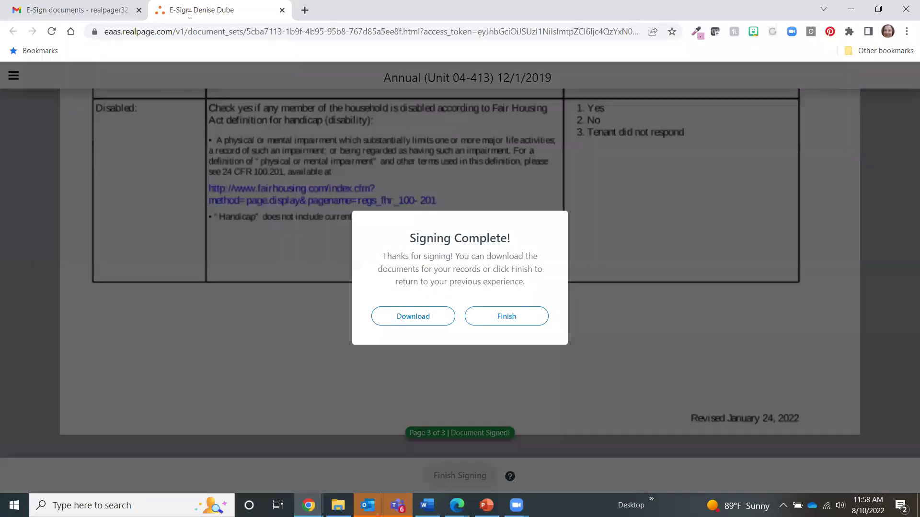
left_click(507, 319)
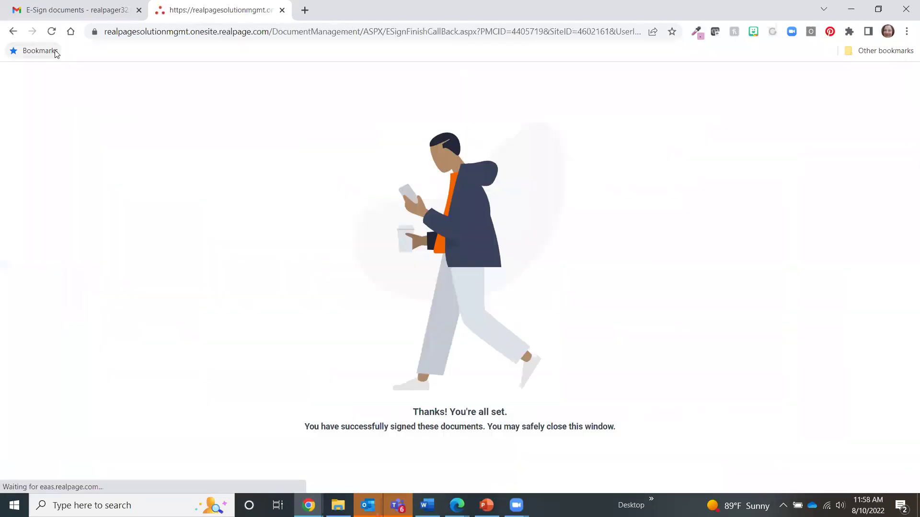
Close the signing confirmation tab and return to the OneSite resident window.
left_click(282, 10)
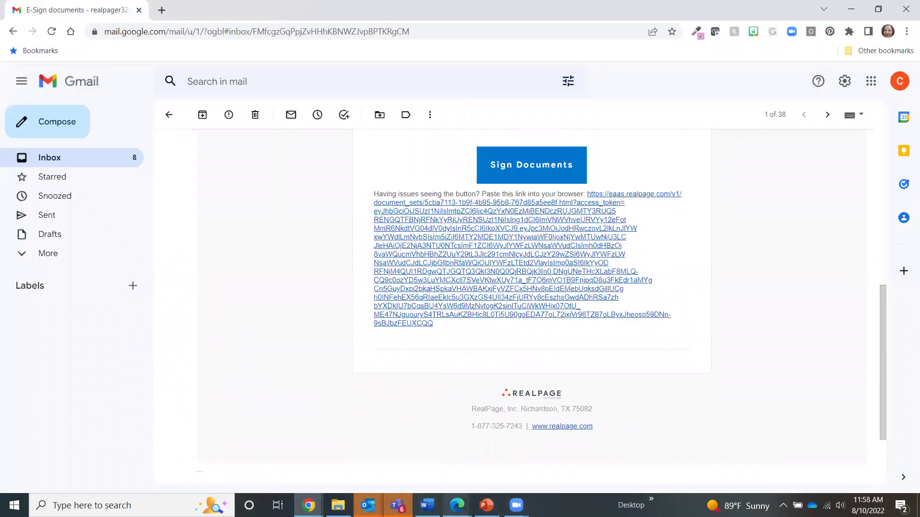
mouse_move(456, 506)
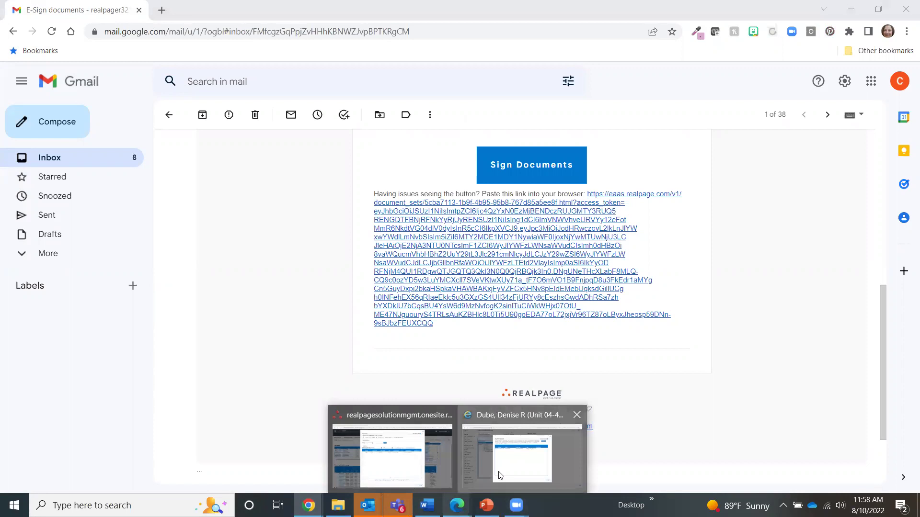
left_click(522, 451)
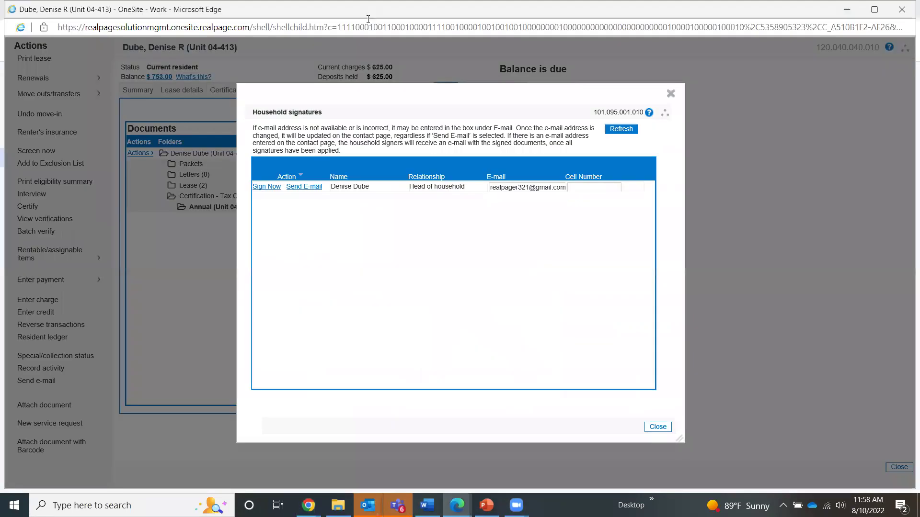
Close the Household signatures window and expand the Packets folder in the Docs tab.
left_click(671, 93)
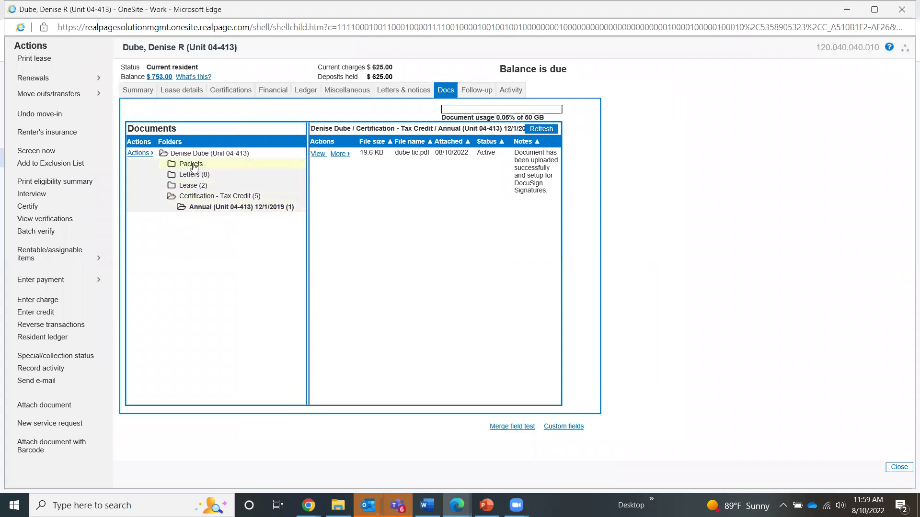
left_click(194, 166)
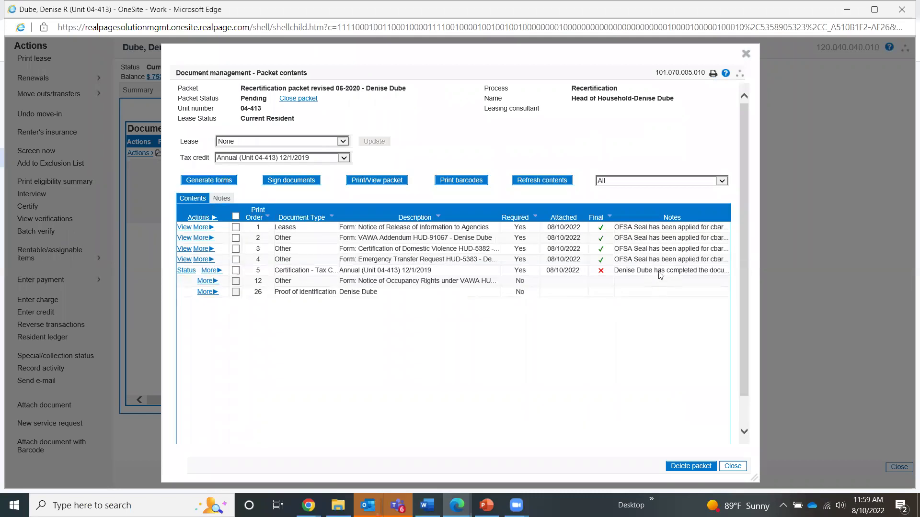
Check the annual certification row and attempt Make selected final, accepting the signature warning.
left_click(208, 271)
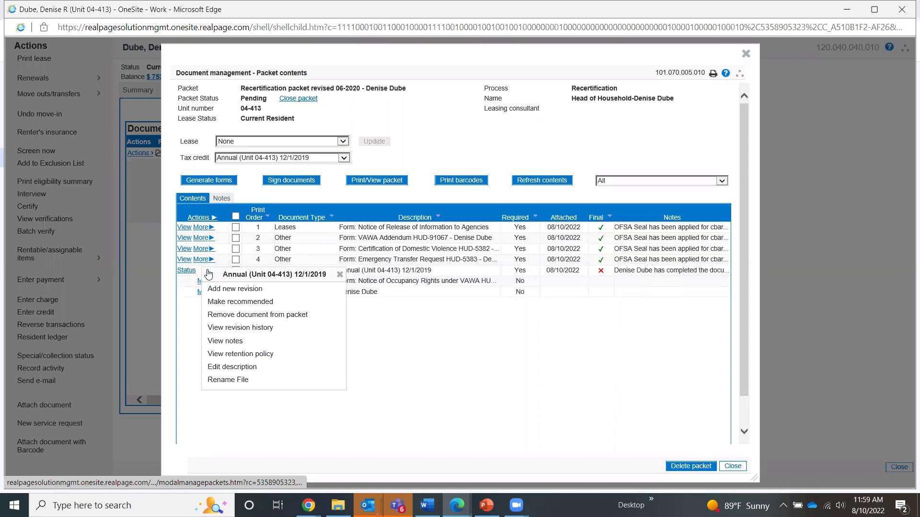
left_click(236, 272)
left_click(194, 218)
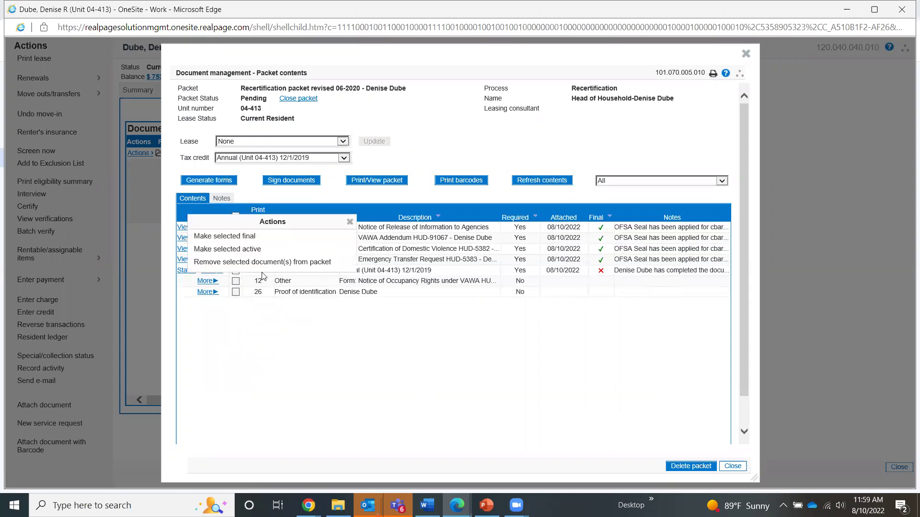
left_click(253, 239)
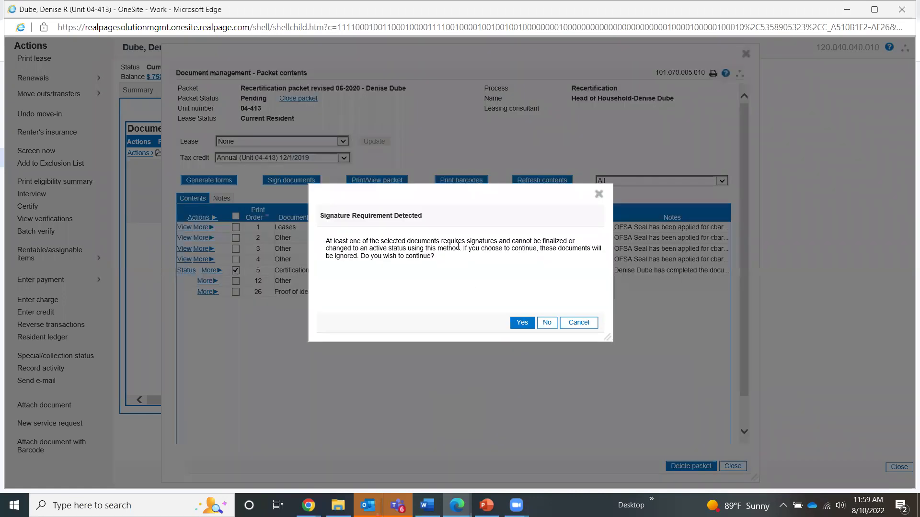
left_click(521, 323)
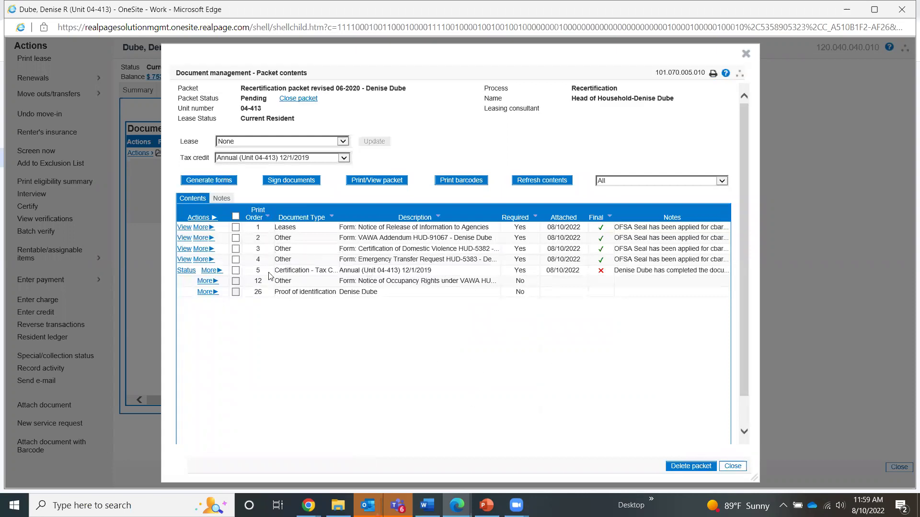
left_click(236, 270)
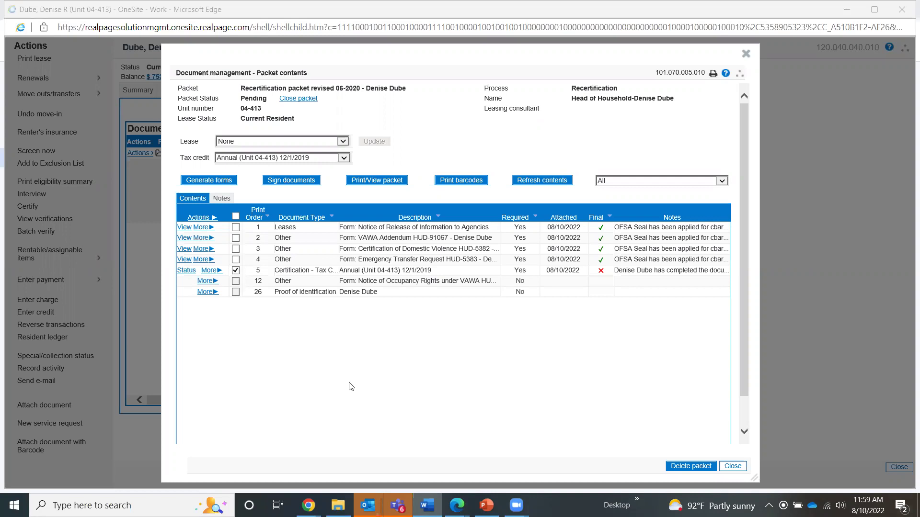
Return to the PowerPoint slide show and advance to the 'We made it!' slide 14.
left_click(486, 506)
left_click(362, 203)
left_click(361, 203)
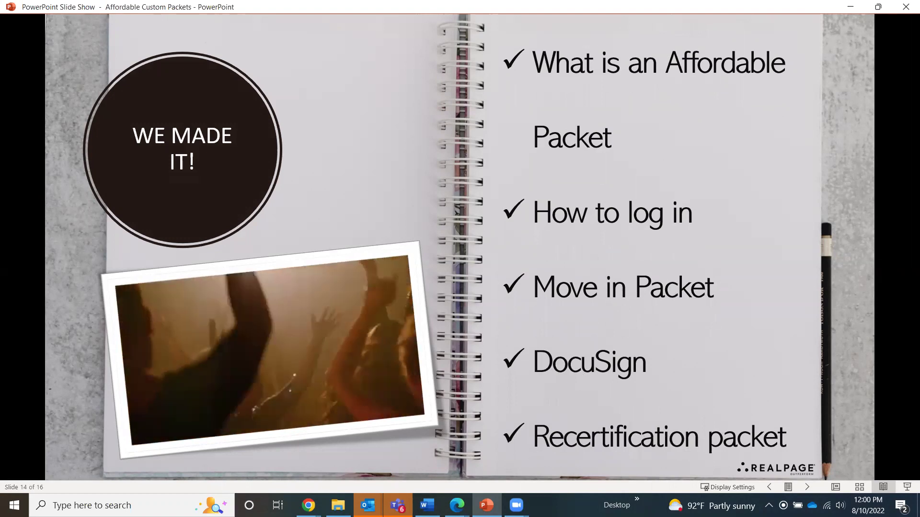
Advance through the training and support and Any Questions? slides to the end-of-show screen.
left_click(540, 158)
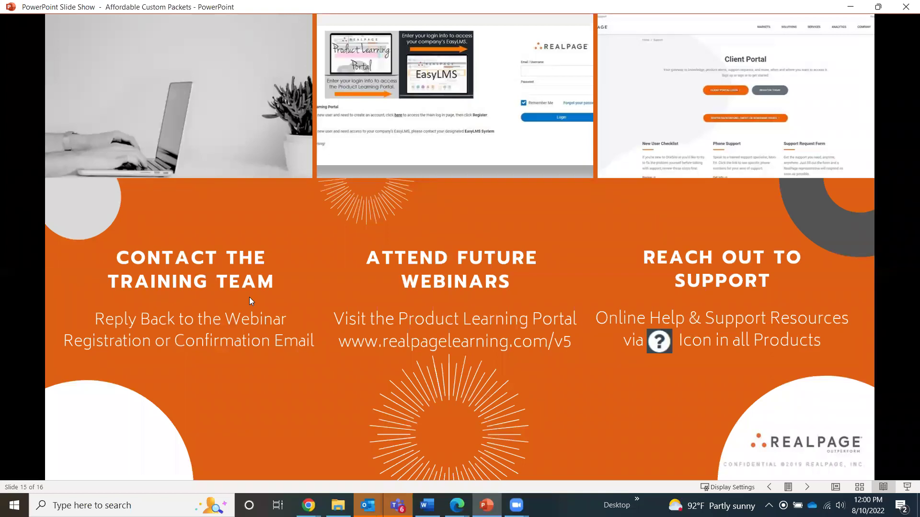
left_click(244, 315)
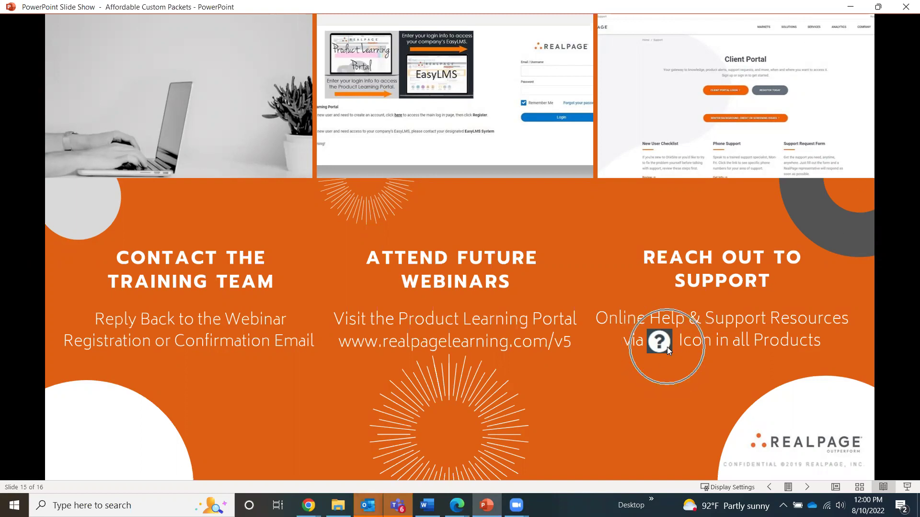
left_click(535, 265)
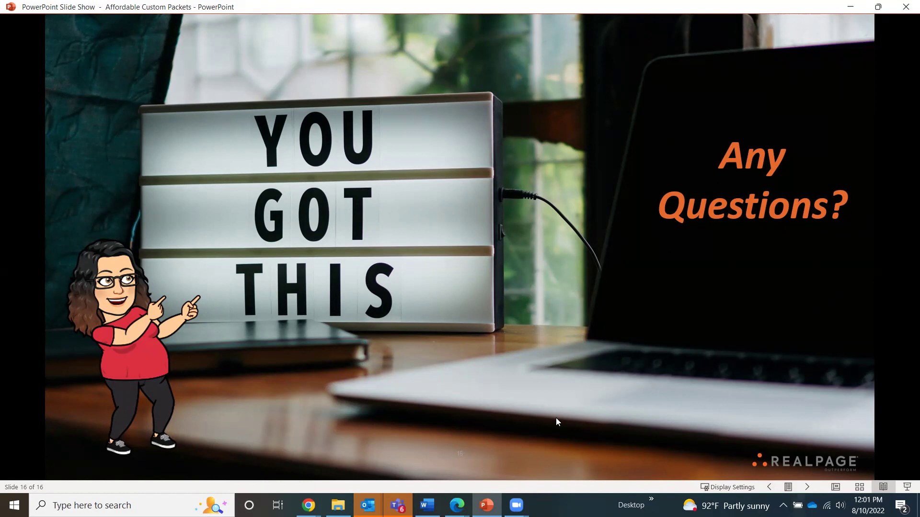
left_click(409, 169)
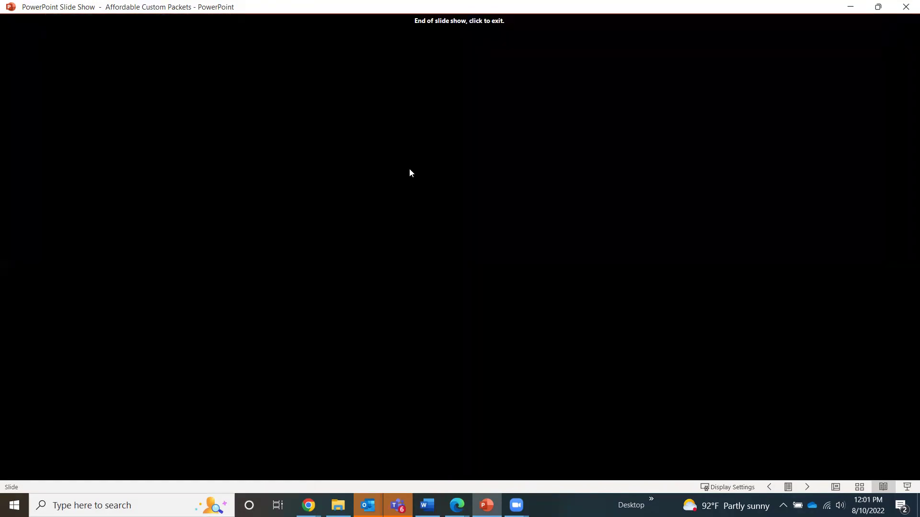